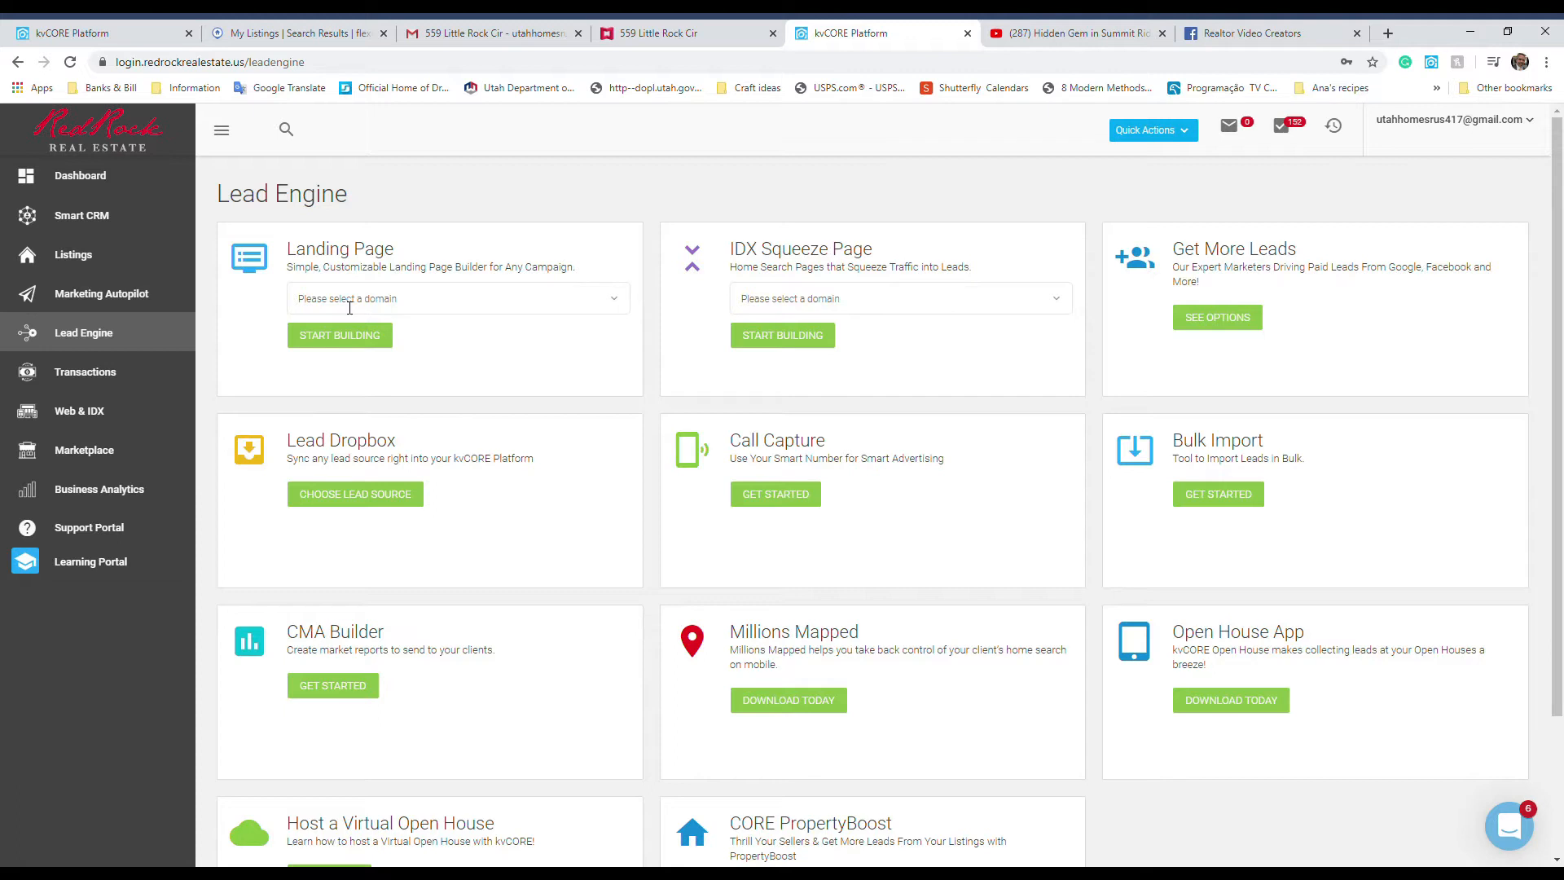
Select the utahhomesrus.com domain for a landing page and start building it.
{"action": "left_click", "coordinate": [349, 301]}
{"action": "left_click", "coordinate": [355, 340]}
{"action": "left_click", "coordinate": [352, 344]}
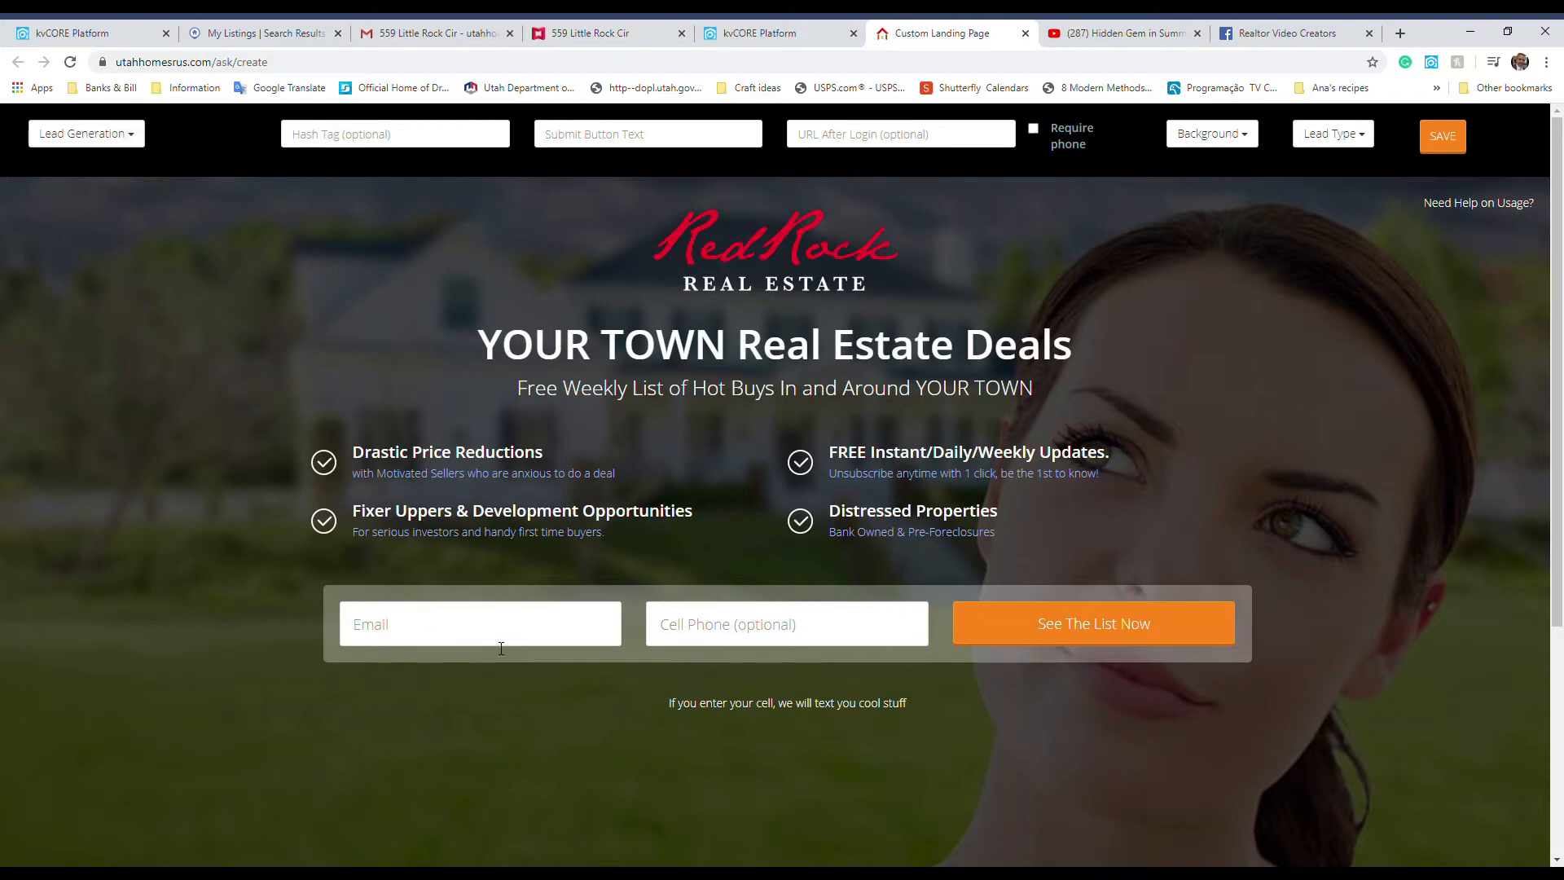
Try the Video View page type, look over its layout and pause the sample video.
{"action": "left_click", "coordinate": [135, 133]}
{"action": "left_click", "coordinate": [94, 213]}
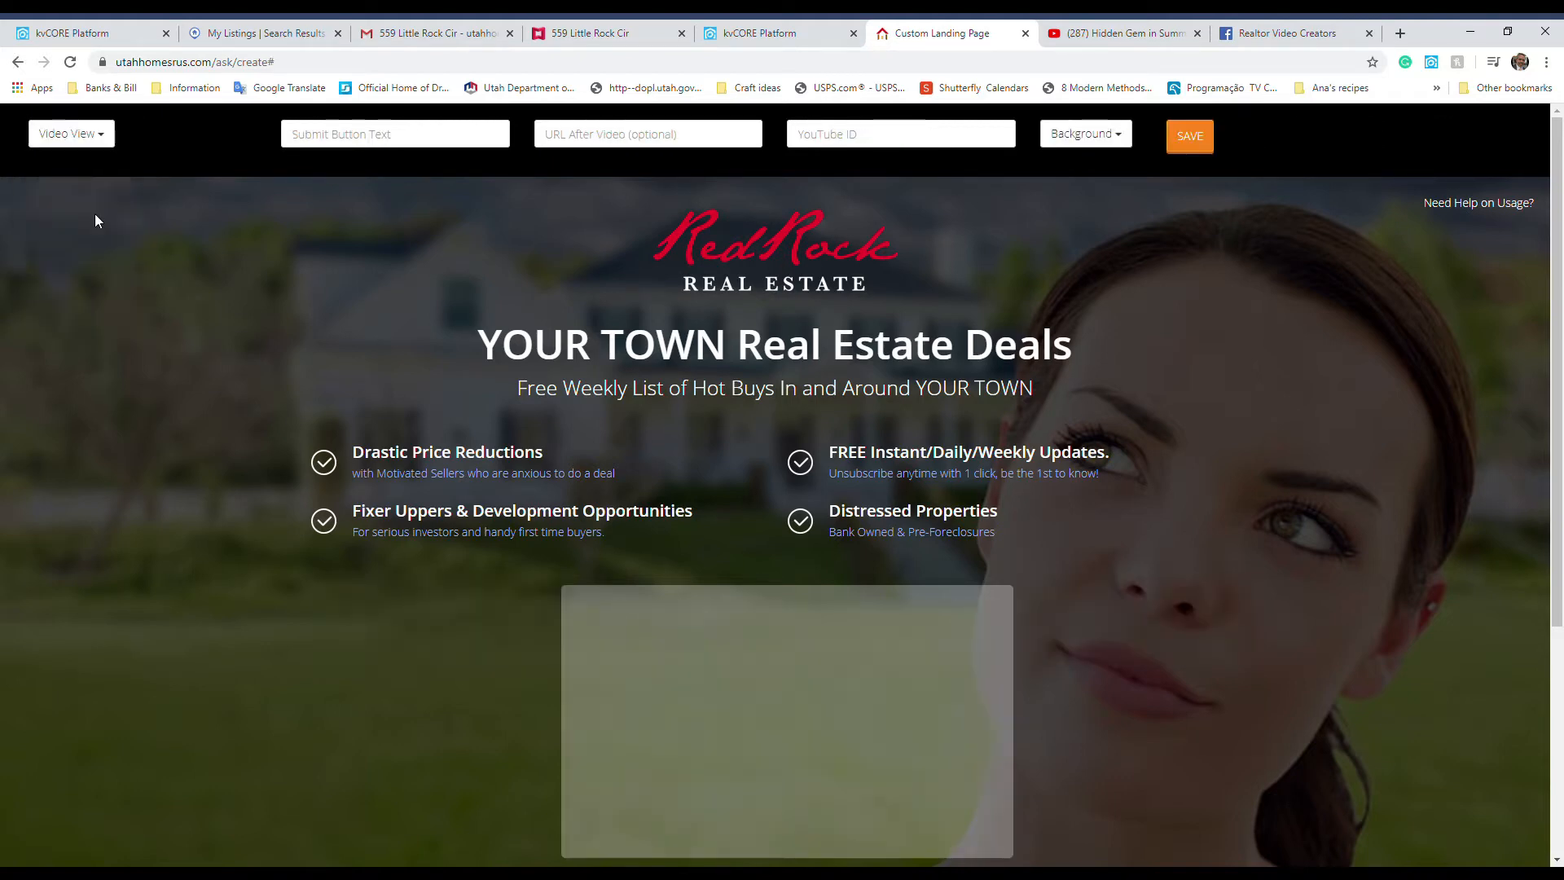
{"action": "scroll", "coordinate": [662, 512], "scroll_direction": "down", "scroll_amount": 3}
{"action": "left_click", "coordinate": [661, 512]}
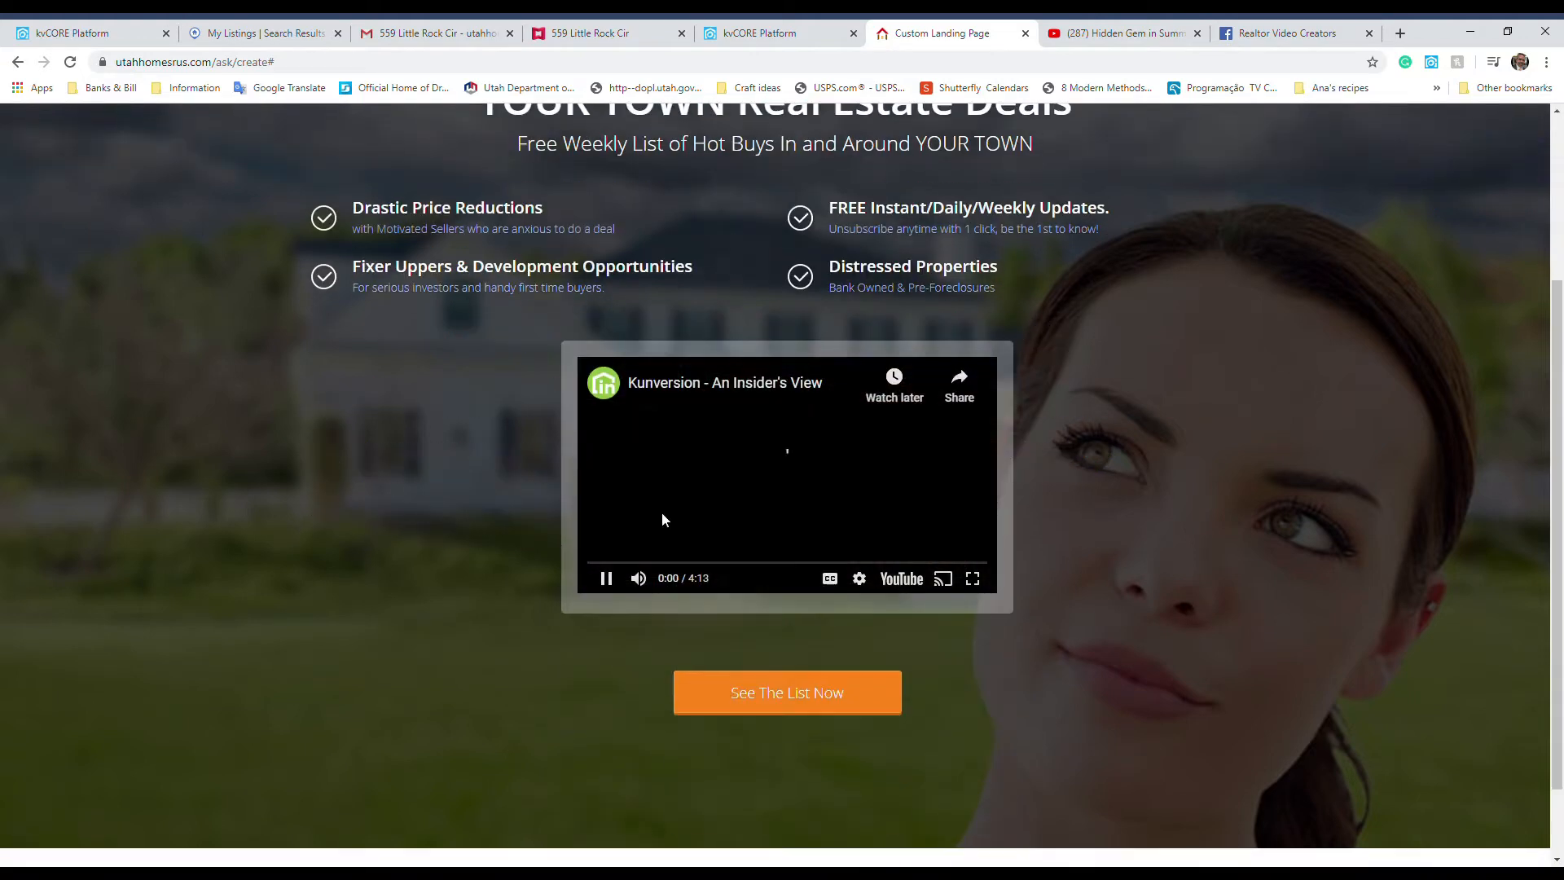
{"action": "left_click", "coordinate": [600, 588]}
{"action": "scroll", "coordinate": [97, 307], "scroll_direction": "up", "scroll_amount": 3}
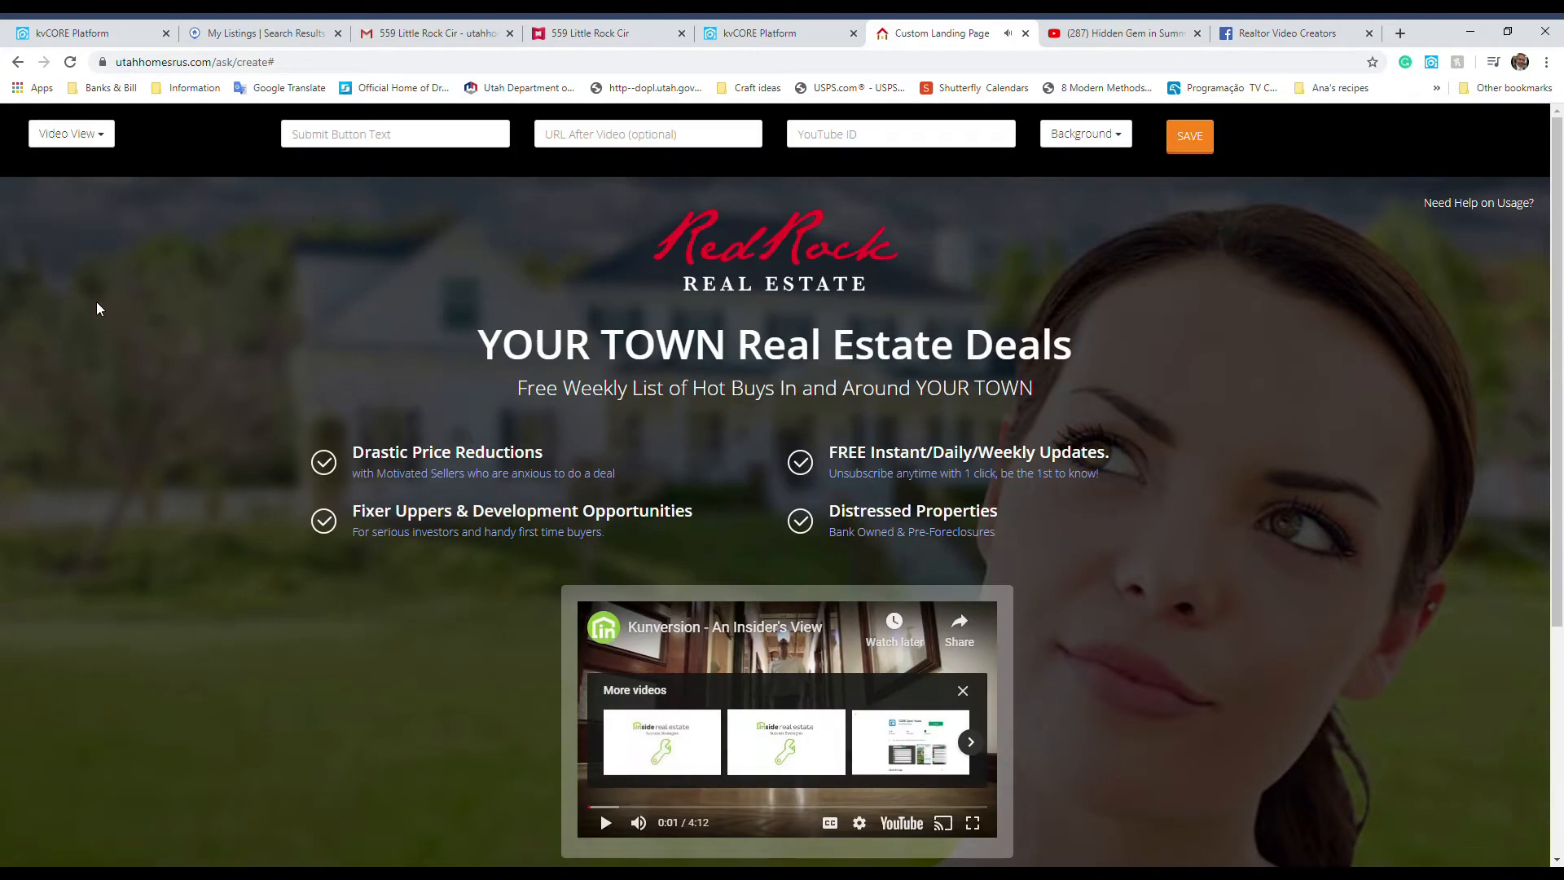
Set the landing page type to Video + Lead, pause the sample video and review the layout.
{"action": "left_click", "coordinate": [71, 134]}
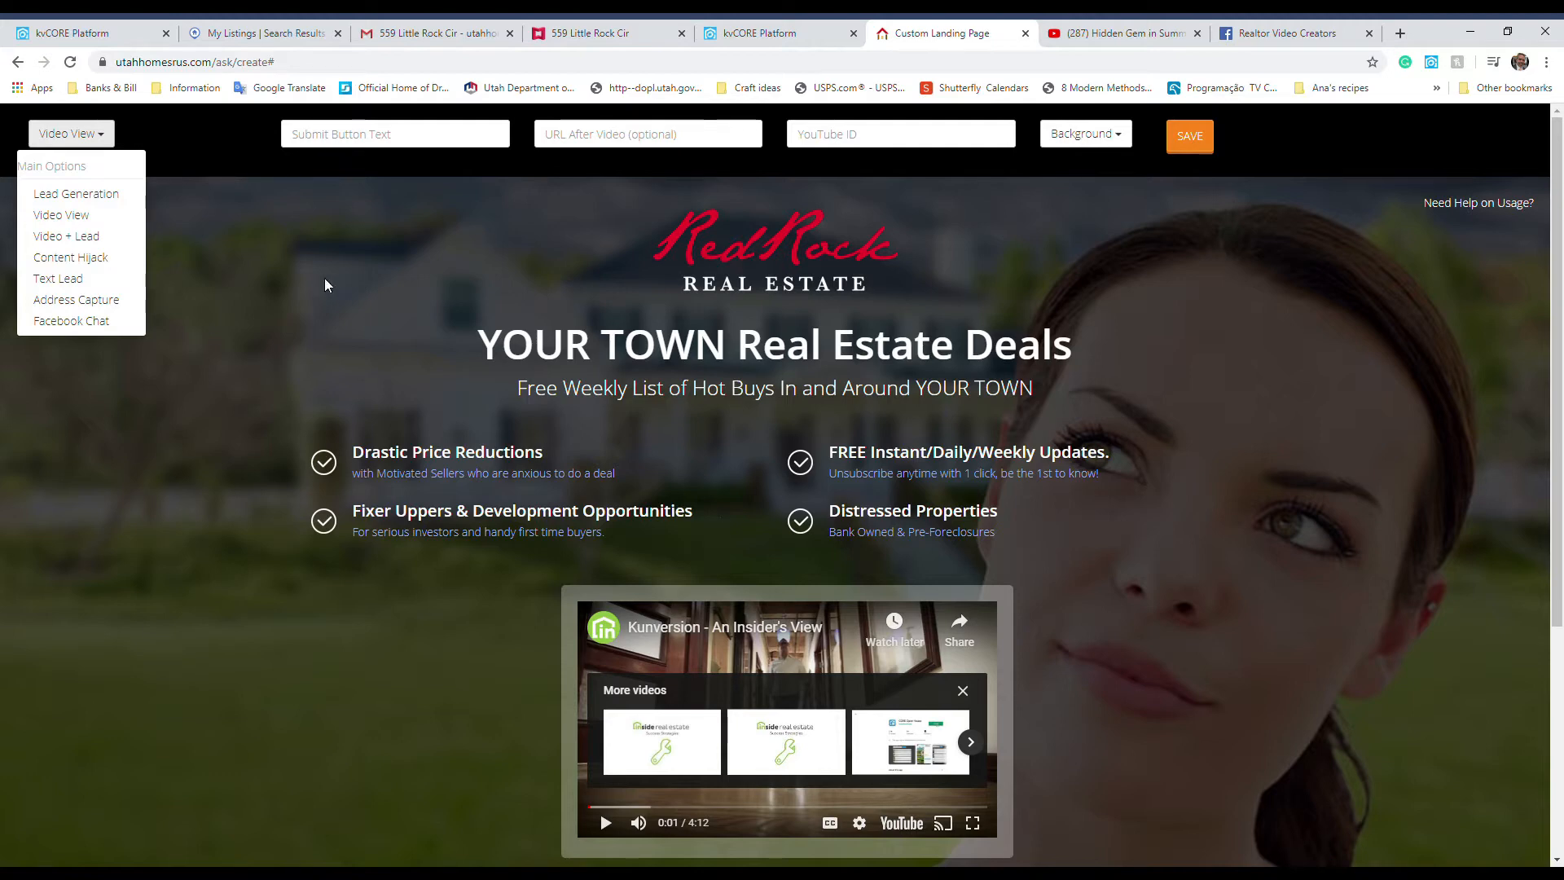
{"action": "left_click", "coordinate": [72, 236]}
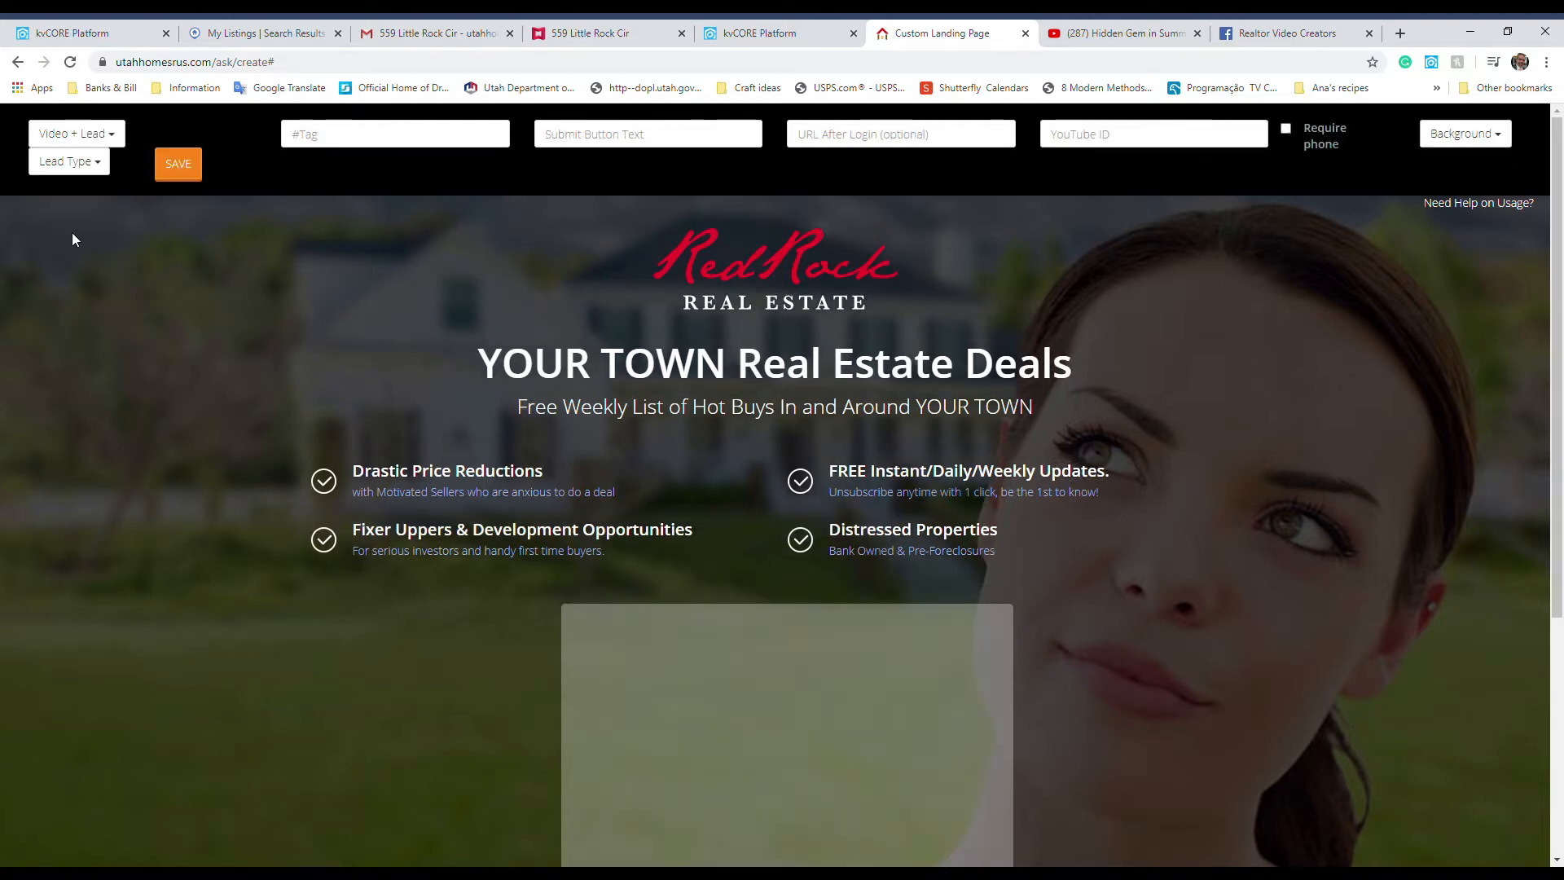
{"action": "left_click", "coordinate": [607, 841]}
{"action": "scroll", "coordinate": [842, 480], "scroll_direction": "down", "scroll_amount": 4}
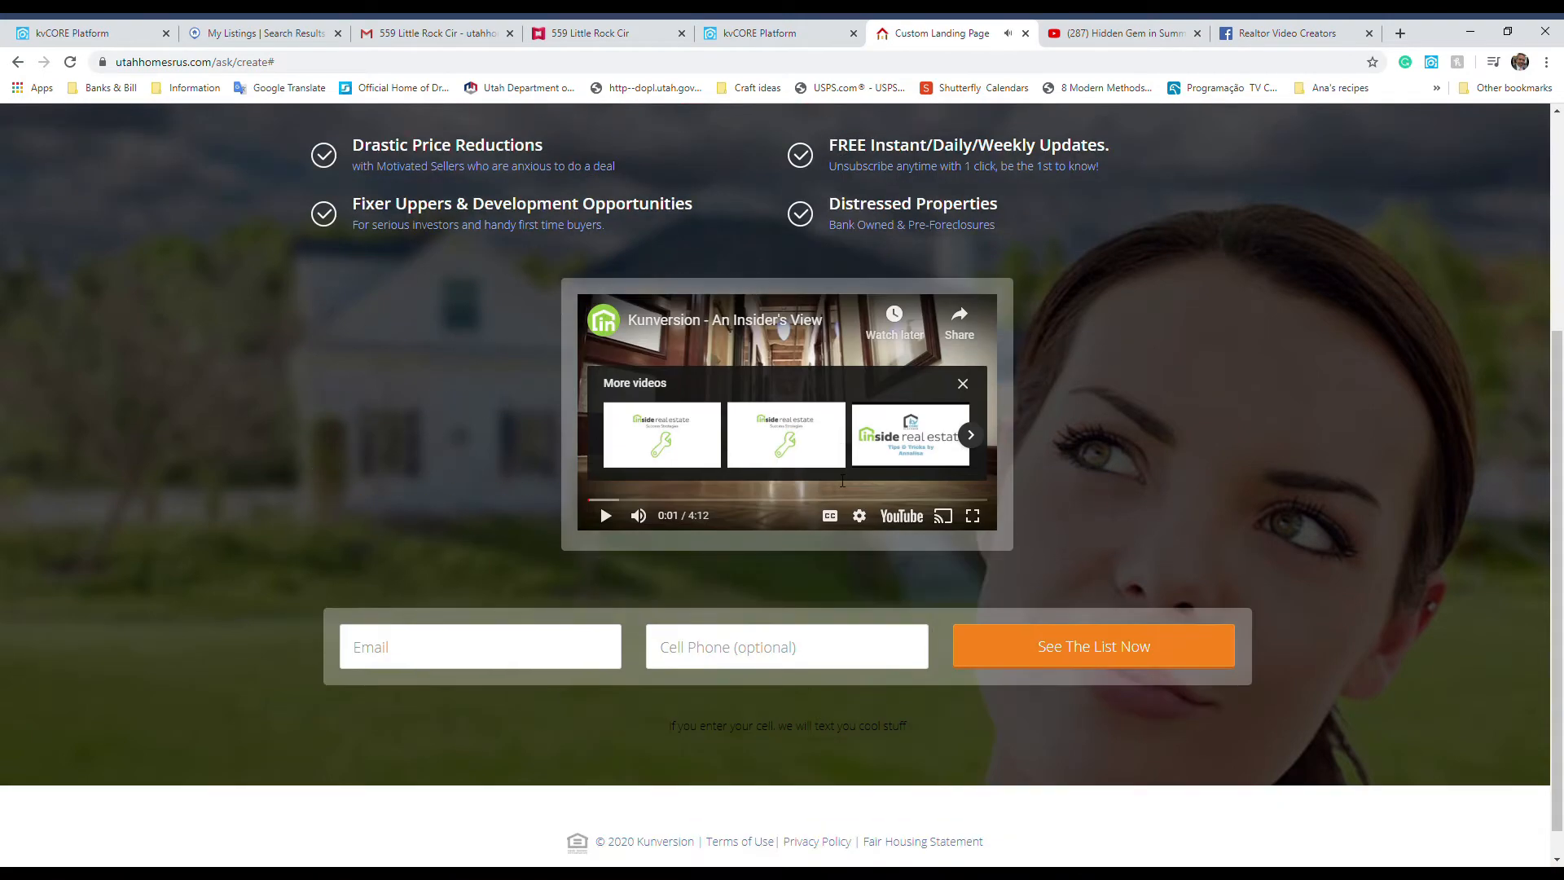
{"action": "scroll", "coordinate": [842, 481], "scroll_direction": "up", "scroll_amount": 4}
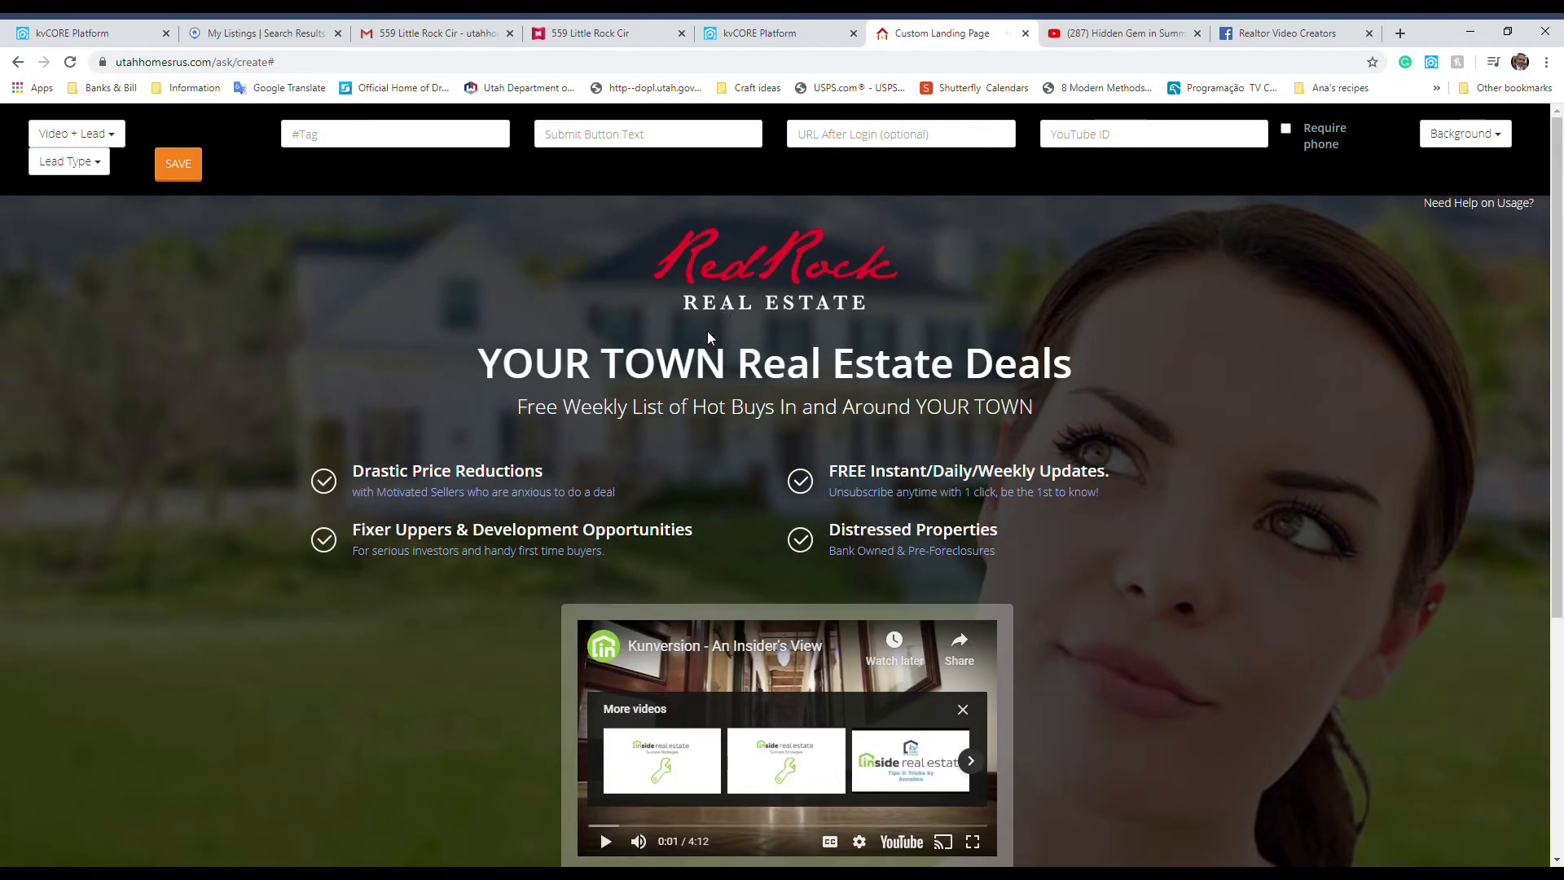
Replace the landing page headline with "New Listing in Santaquin".
{"action": "left_click", "coordinate": [794, 369]}
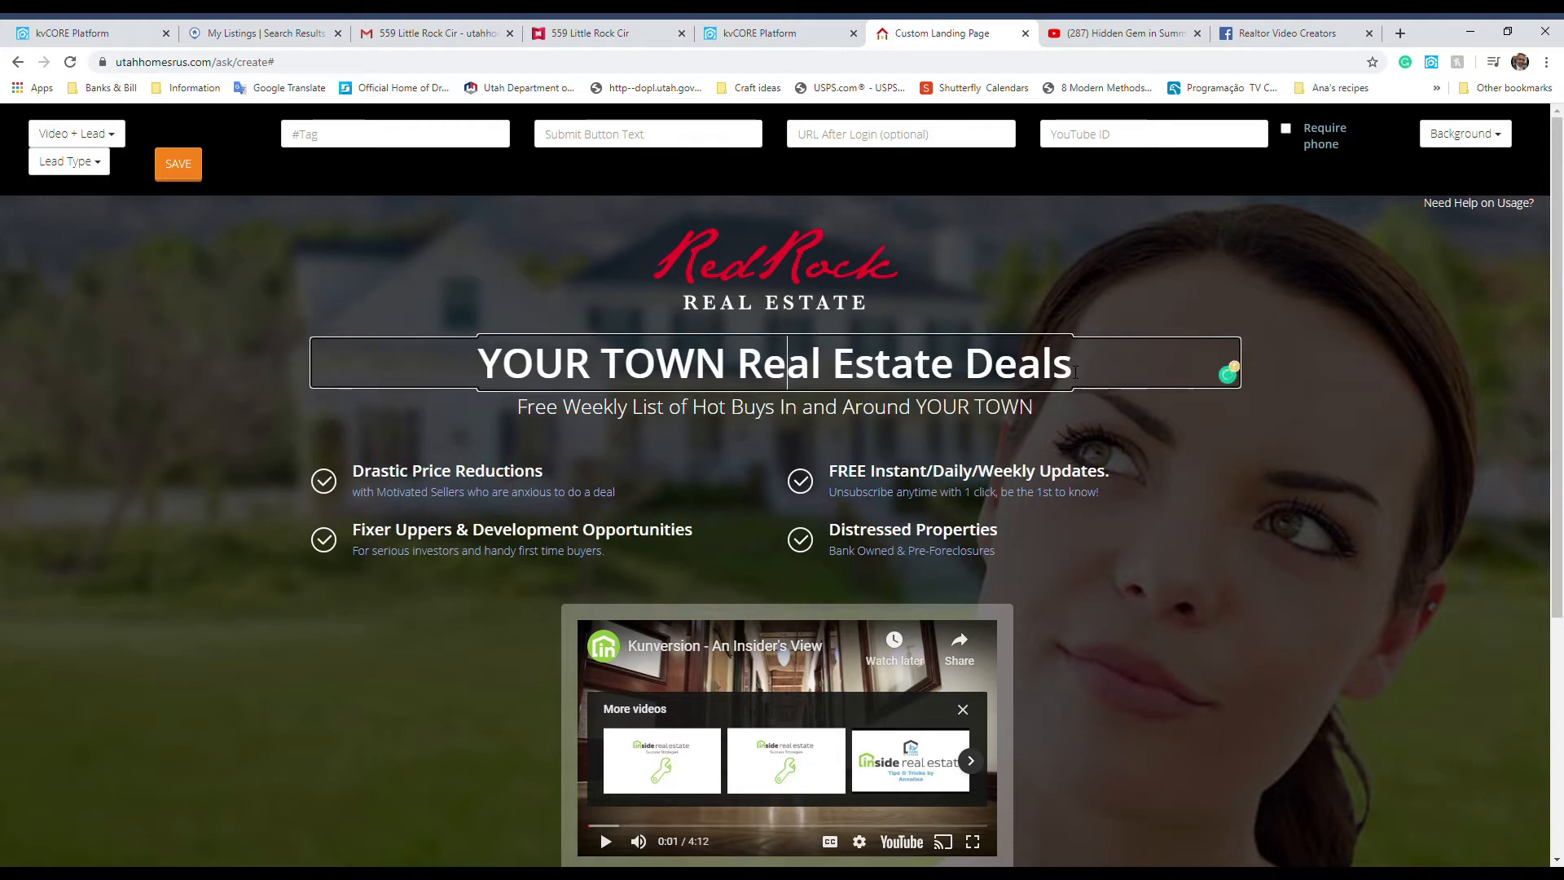
{"action": "left_click_drag", "start_coordinate": [1078, 373], "coordinate": [497, 387]}
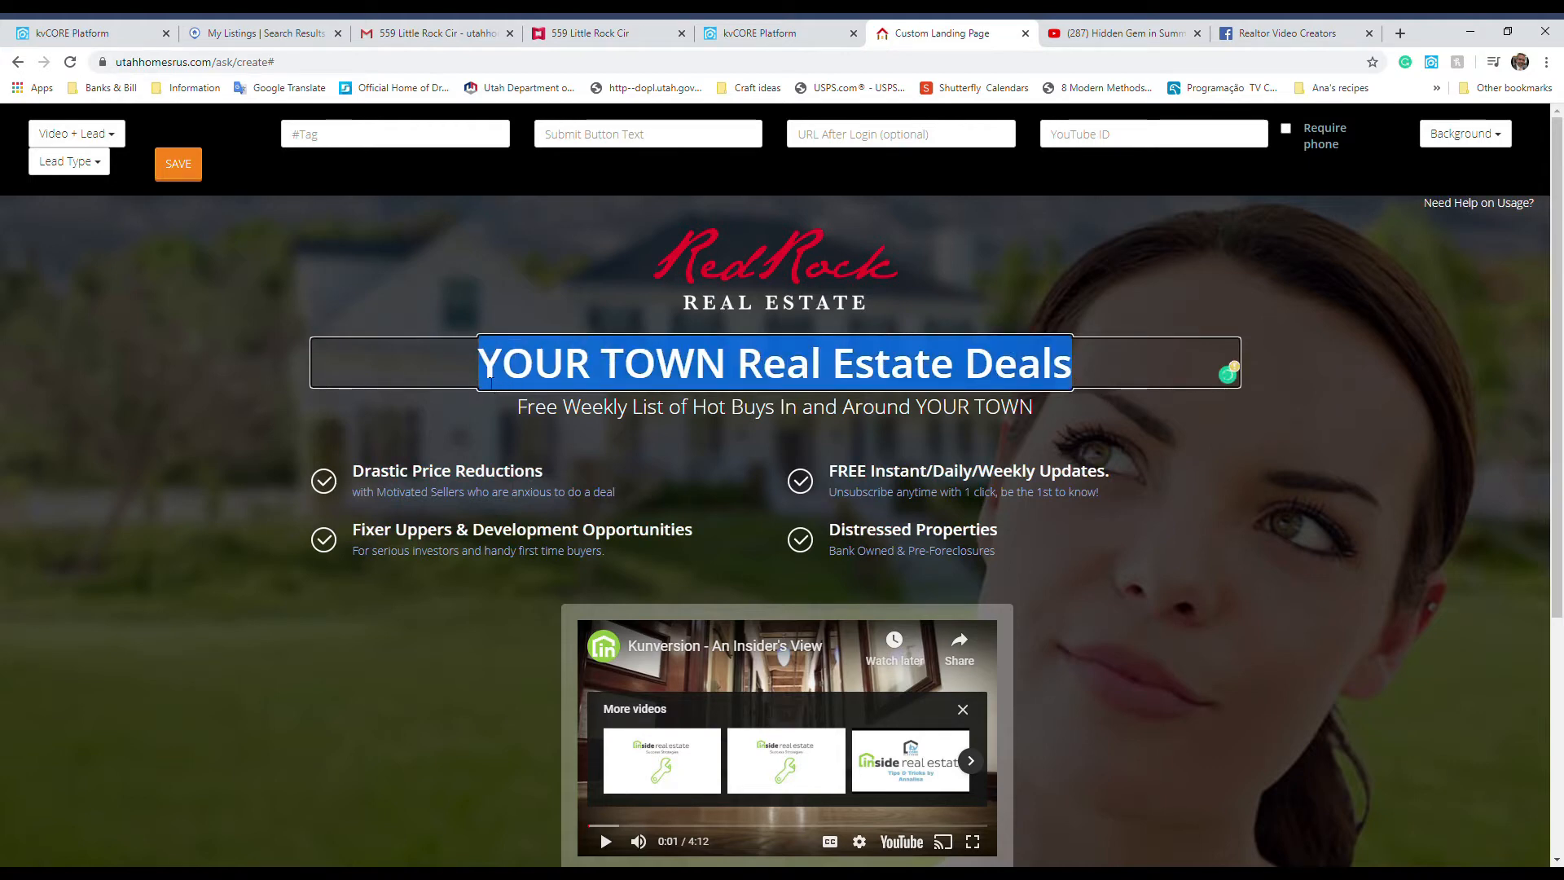
{"action": "type", "text": "Ne"}
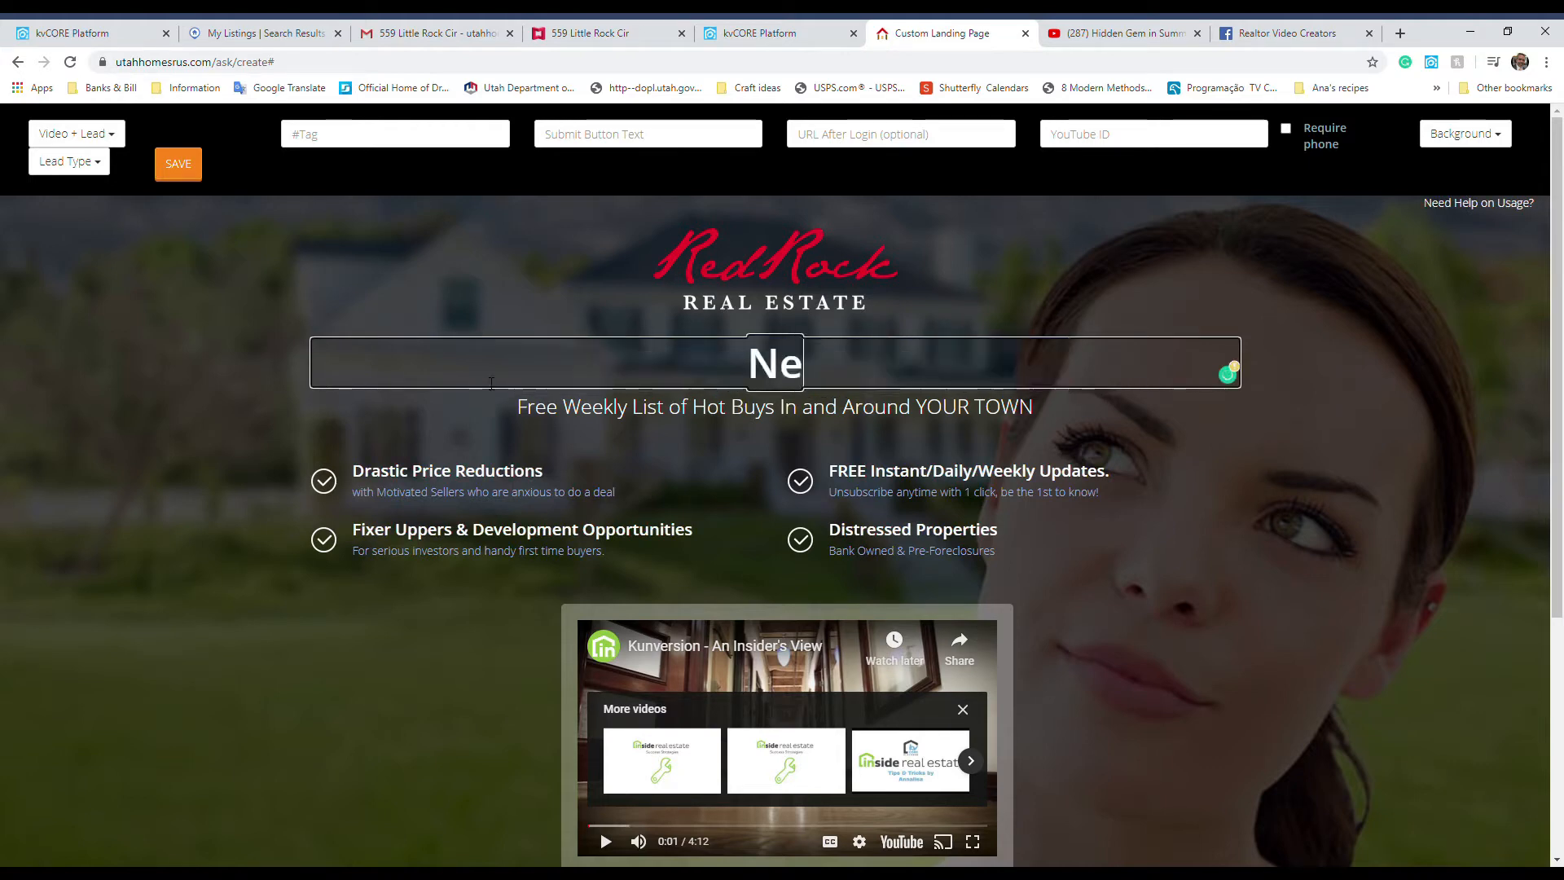
{"action": "type", "text": "w Listing in"}
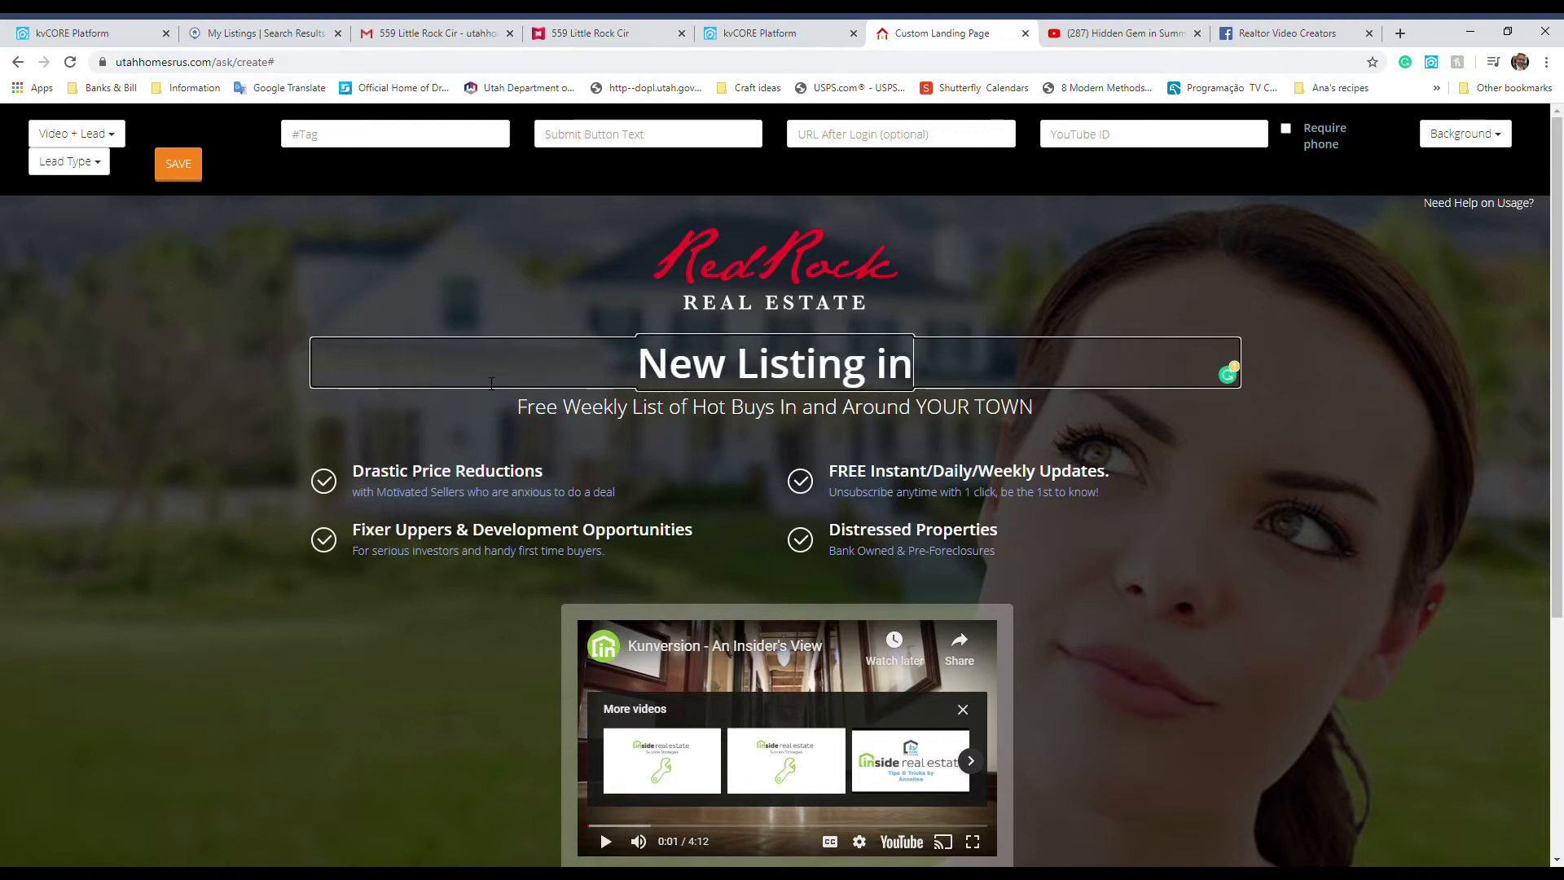
{"action": "type", "text": " Santaquin"}
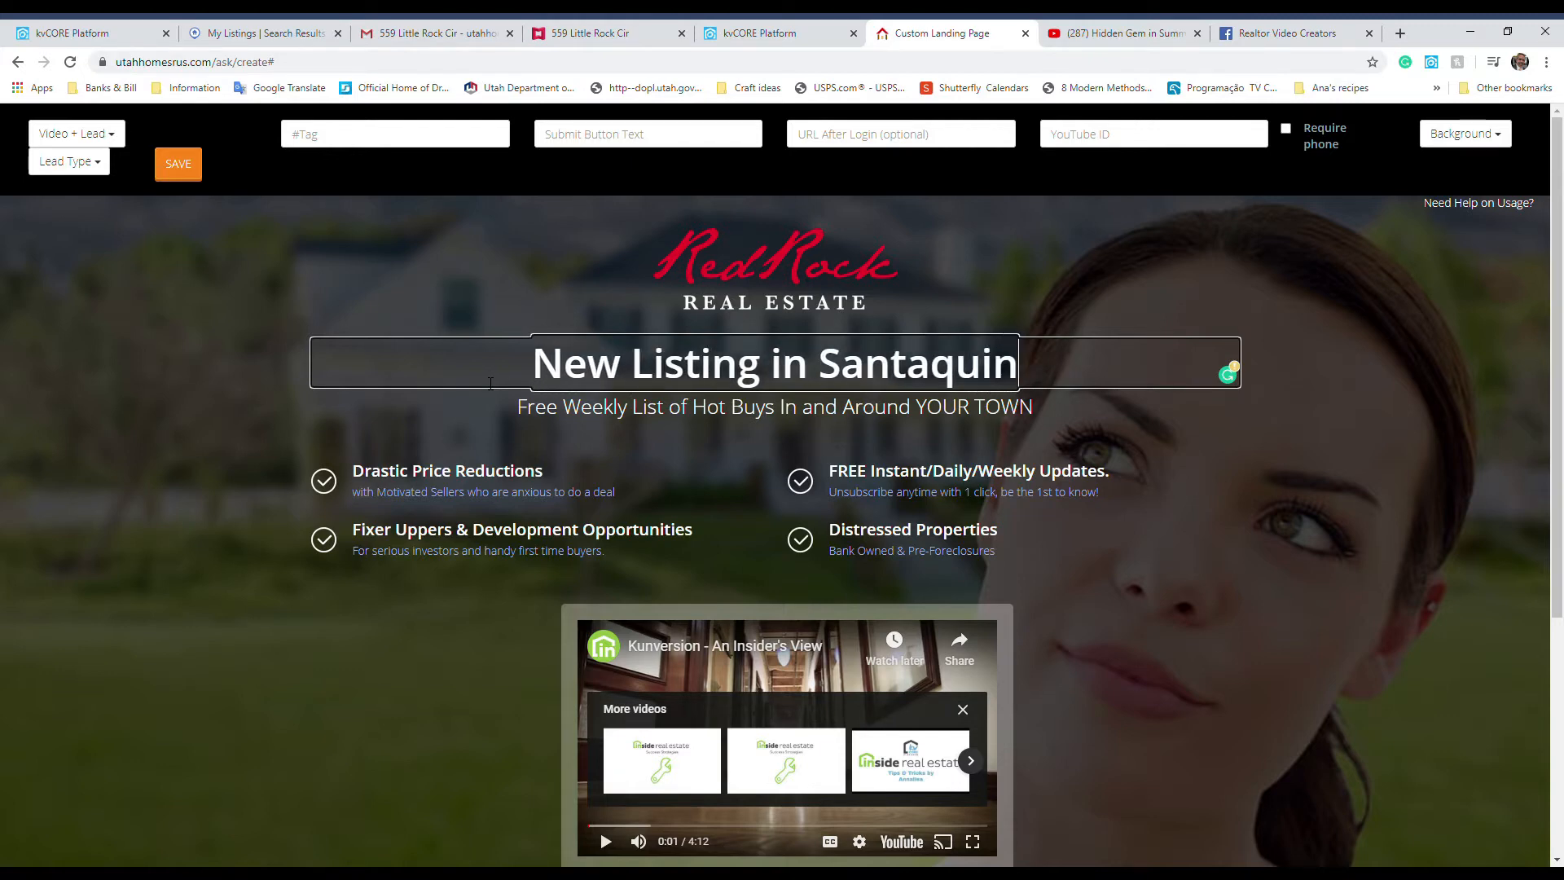
Replace the subheadline with "6 bedroom 3 bath home with over 3k sq ft".
{"action": "left_click", "coordinate": [878, 403]}
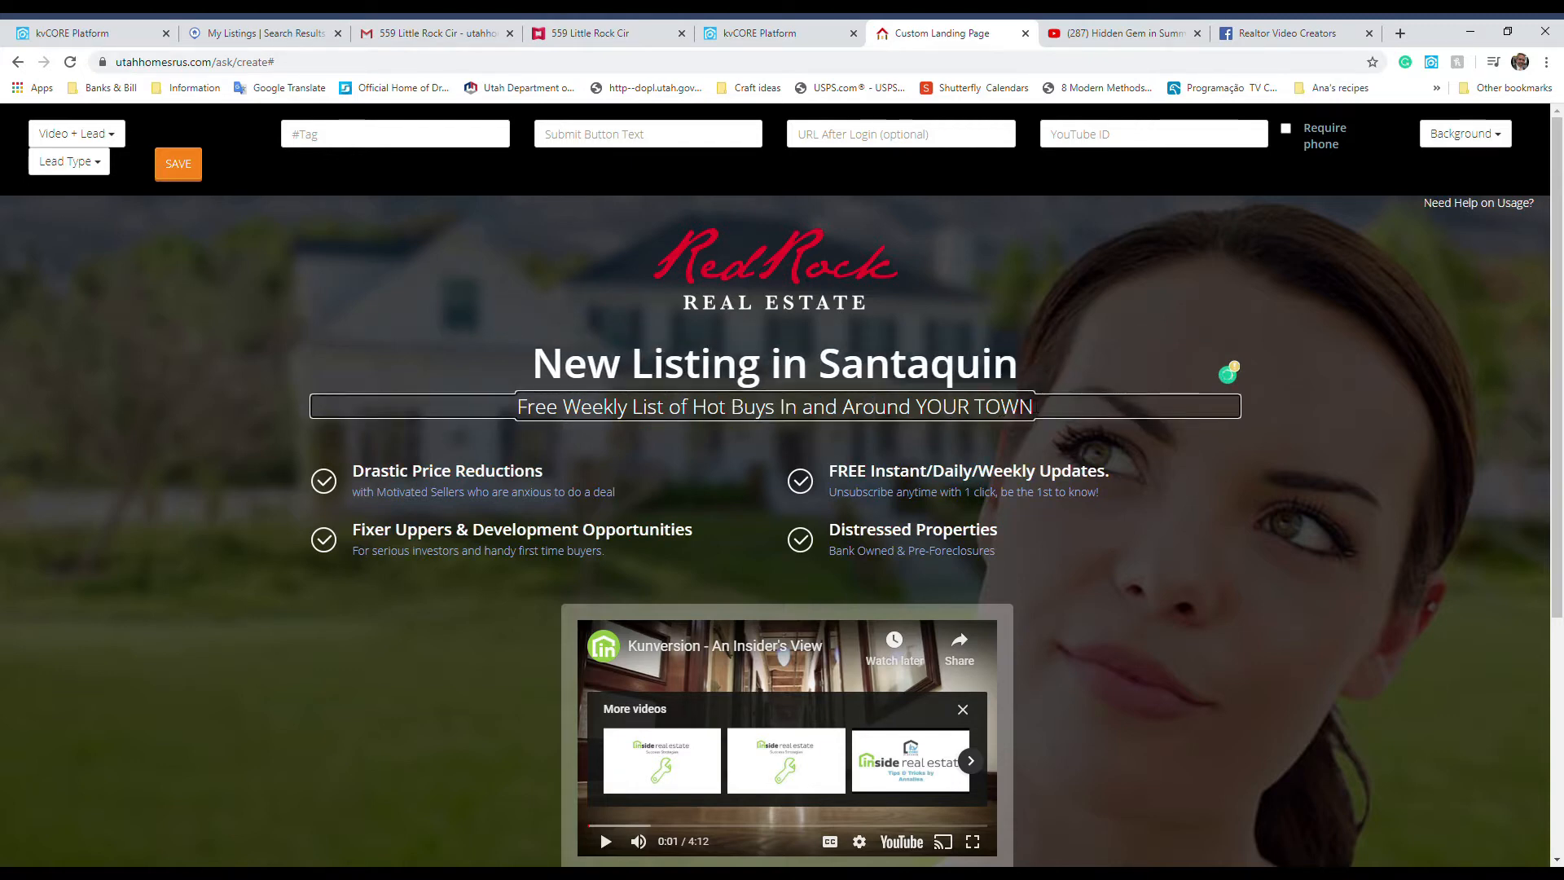
{"action": "left_click_drag", "start_coordinate": [1041, 409], "coordinate": [517, 407]}
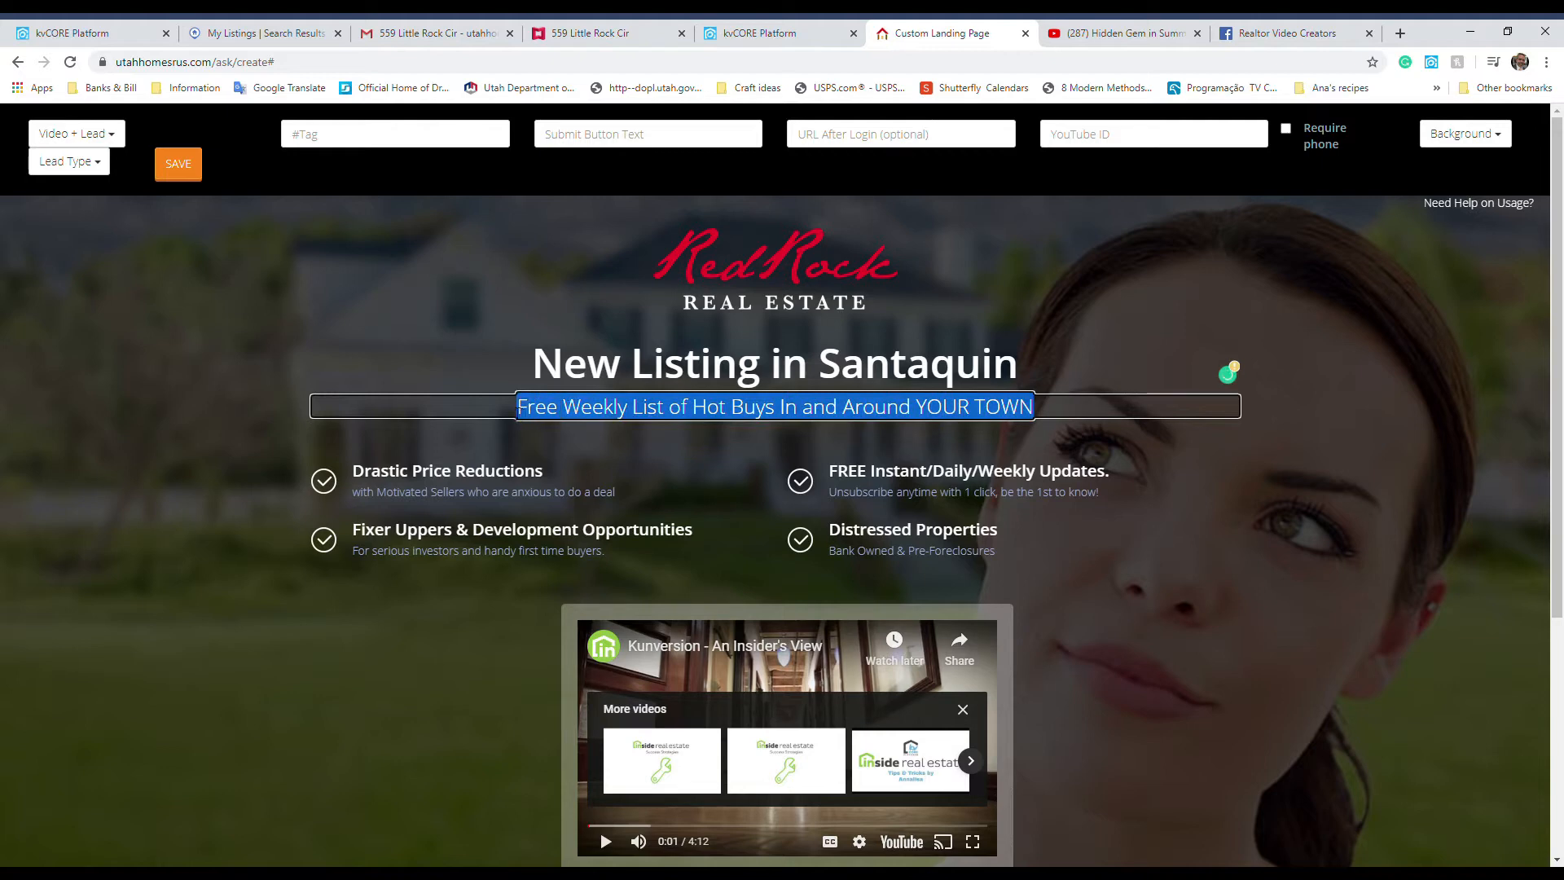
{"action": "key", "text": "BackSpace"}
{"action": "type", "text": "6 be"}
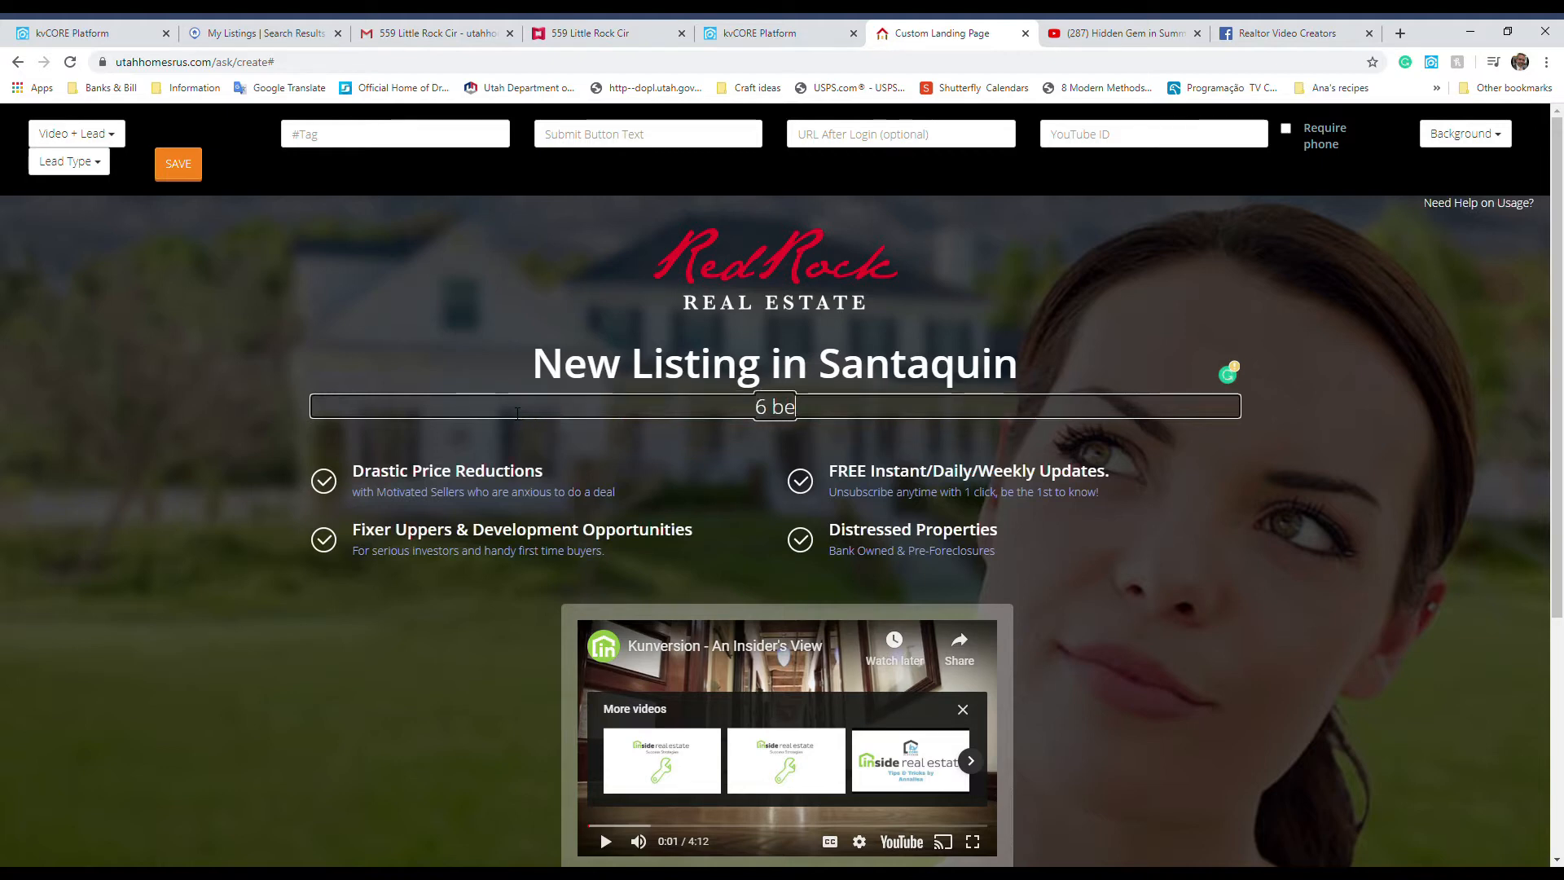
{"action": "type", "text": "droom 3"}
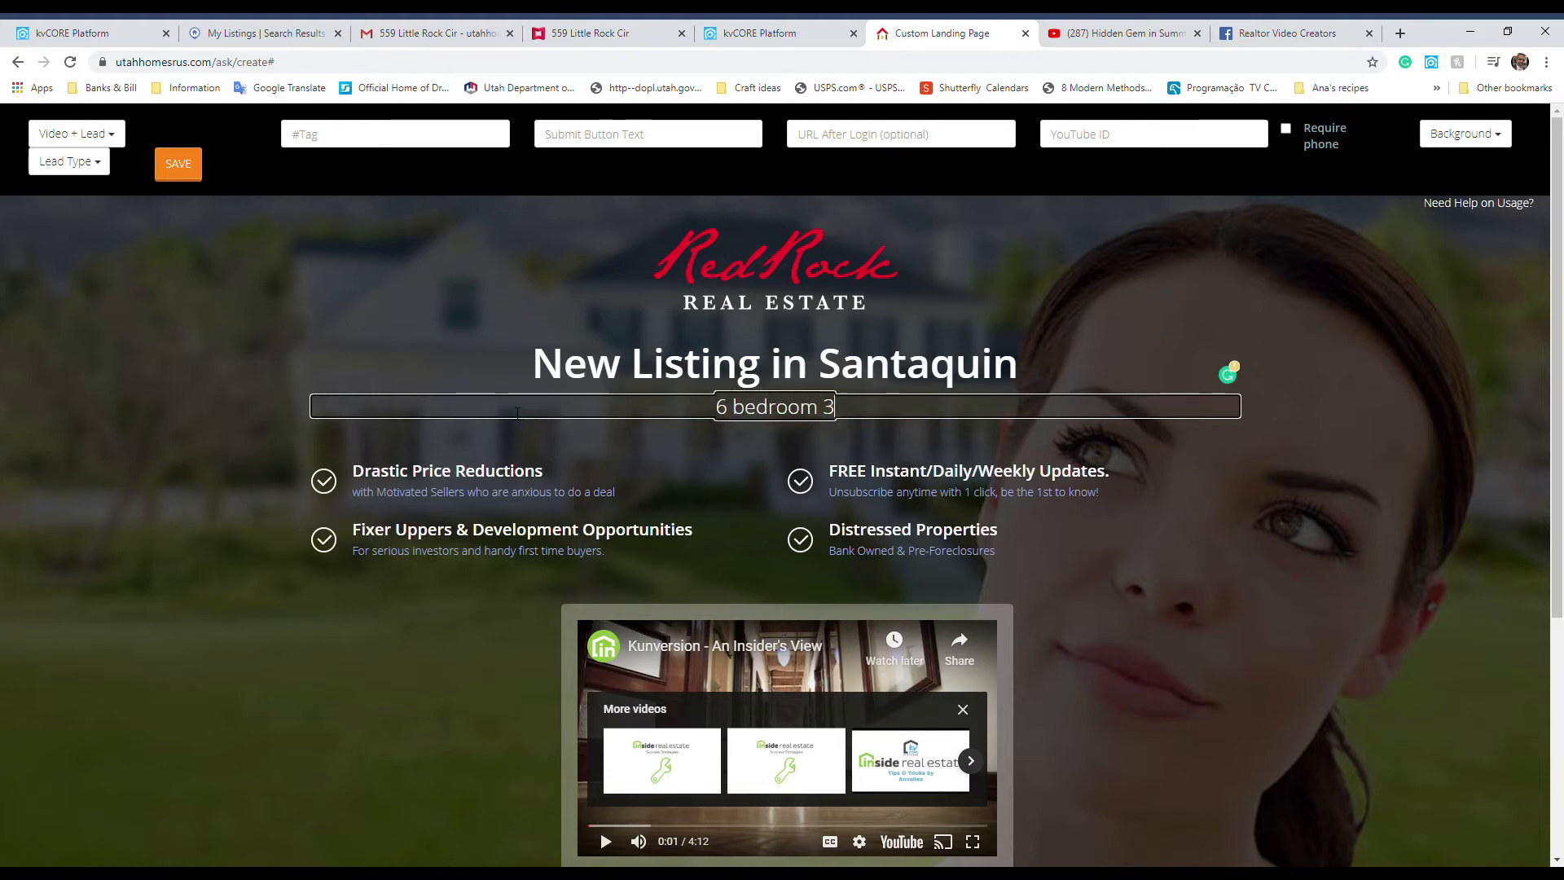
{"action": "type", "text": " bath home"}
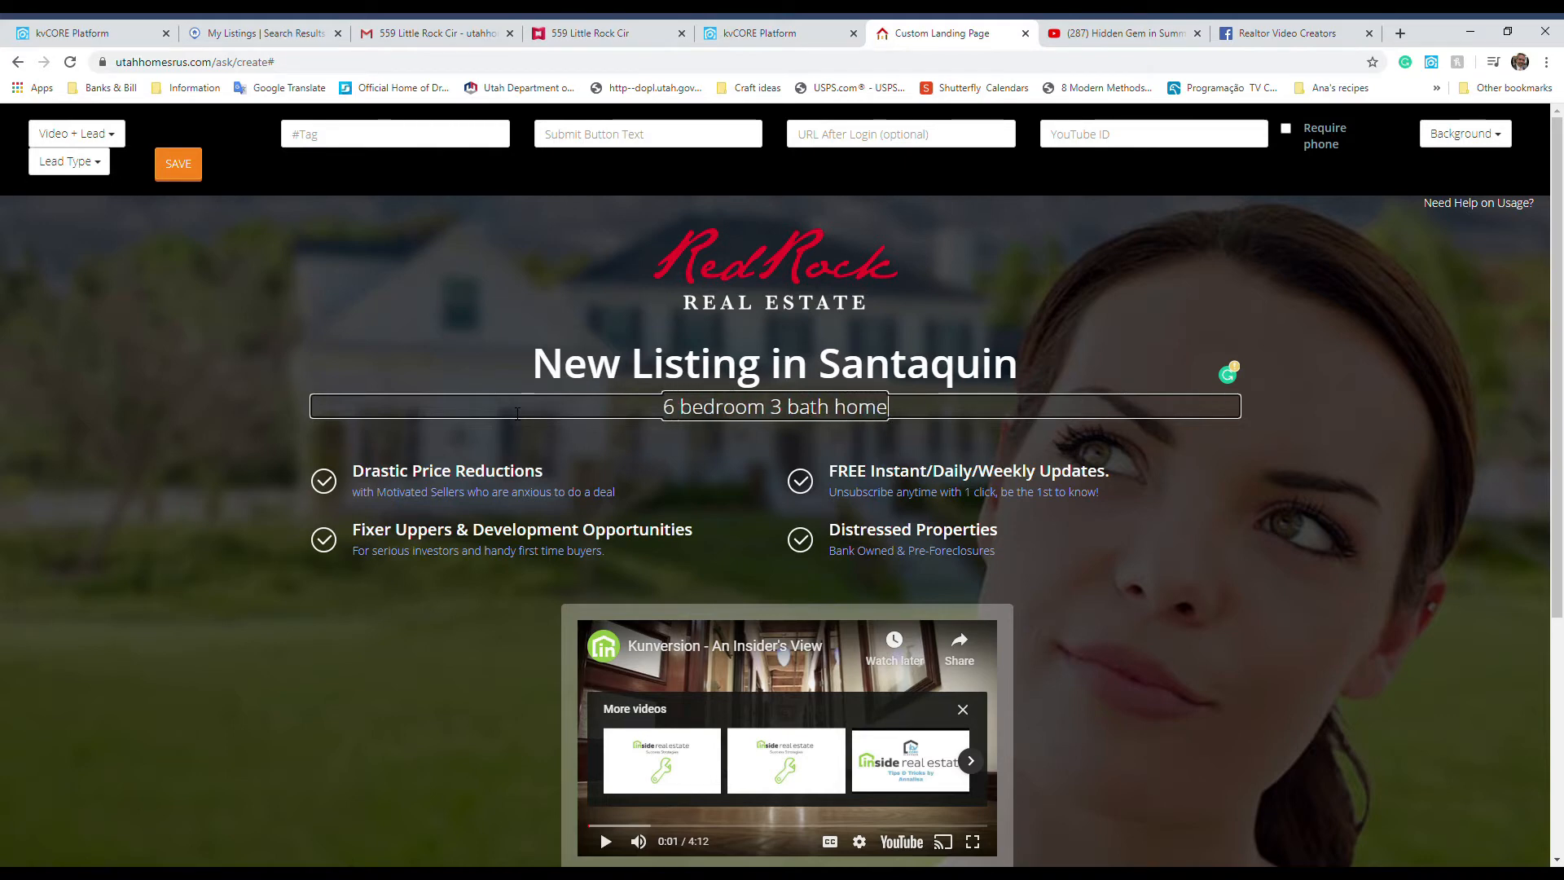
{"action": "type", "text": " with over 3k"}
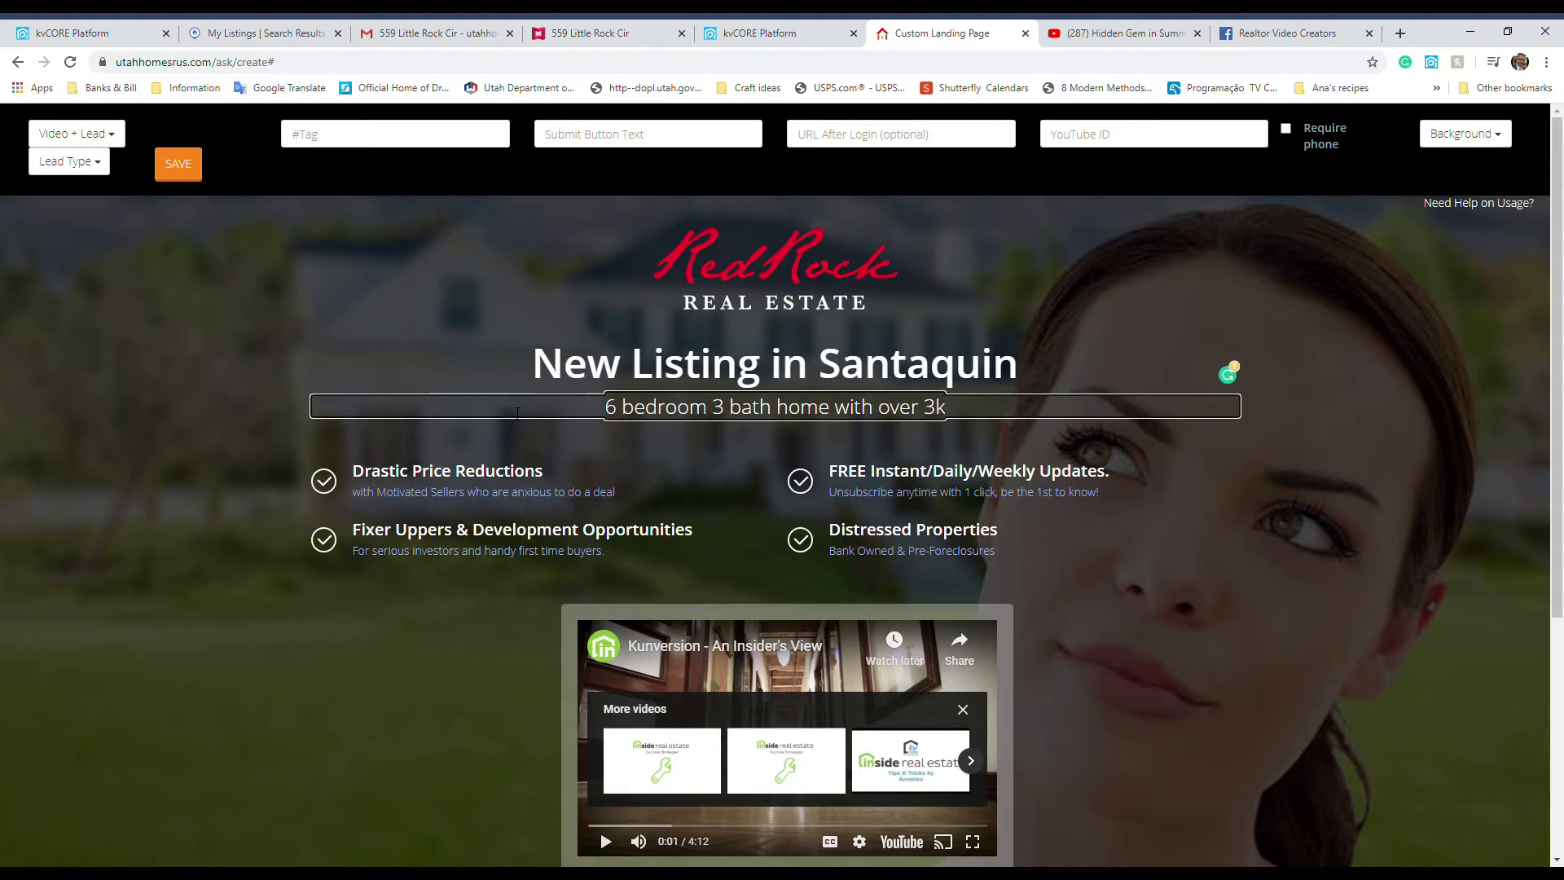
{"action": "type", "text": " sq ft"}
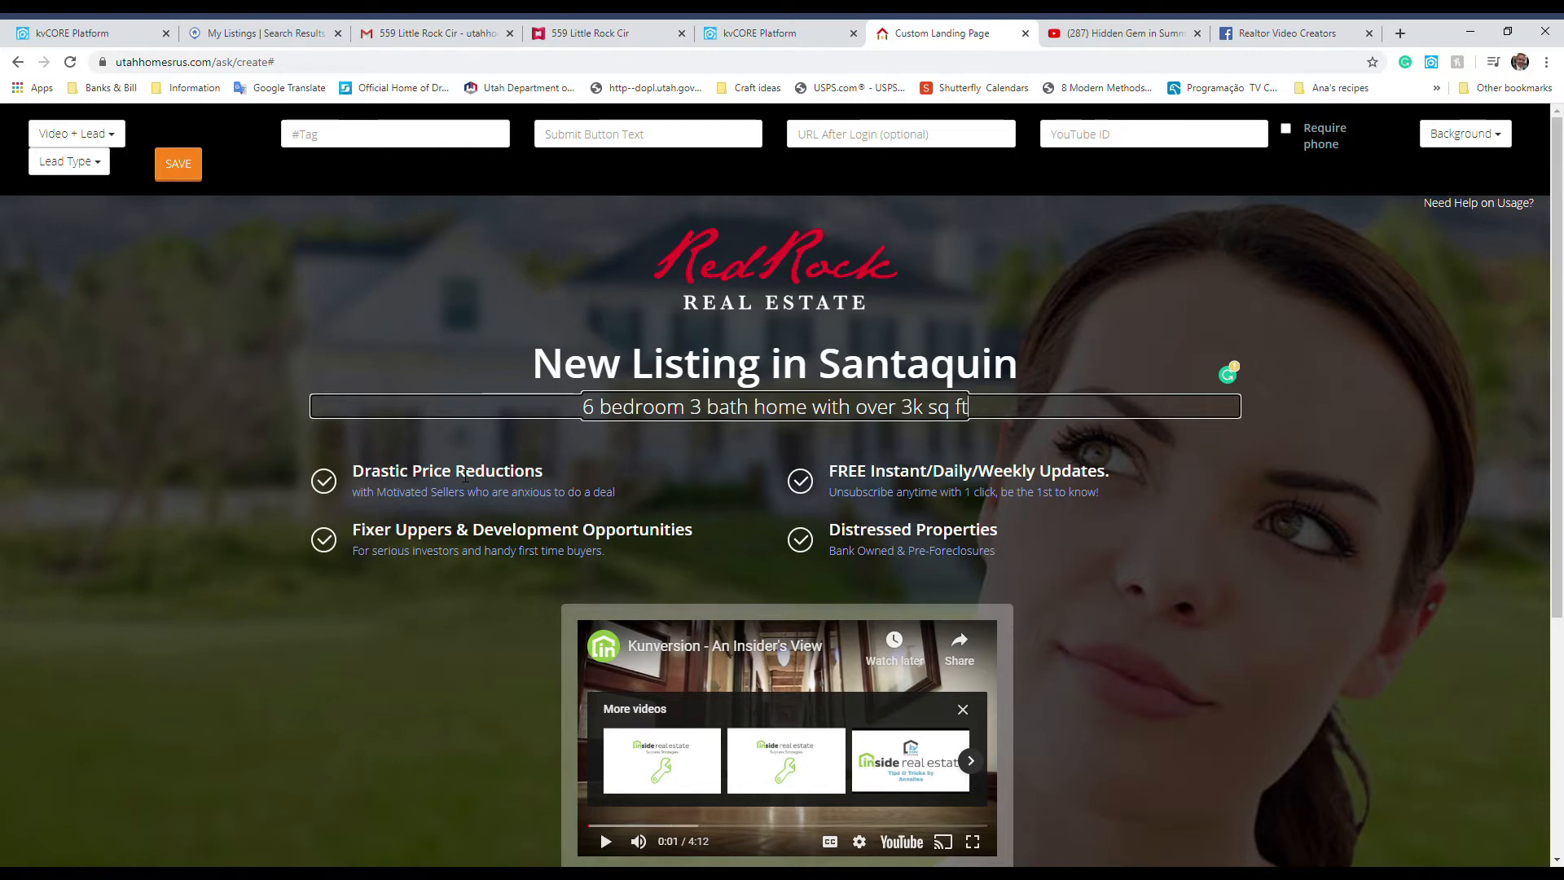
Remove all four checkmarked feature items from between the subheadline and the video.
{"action": "left_click", "coordinate": [465, 476]}
{"action": "left_click", "coordinate": [528, 487]}
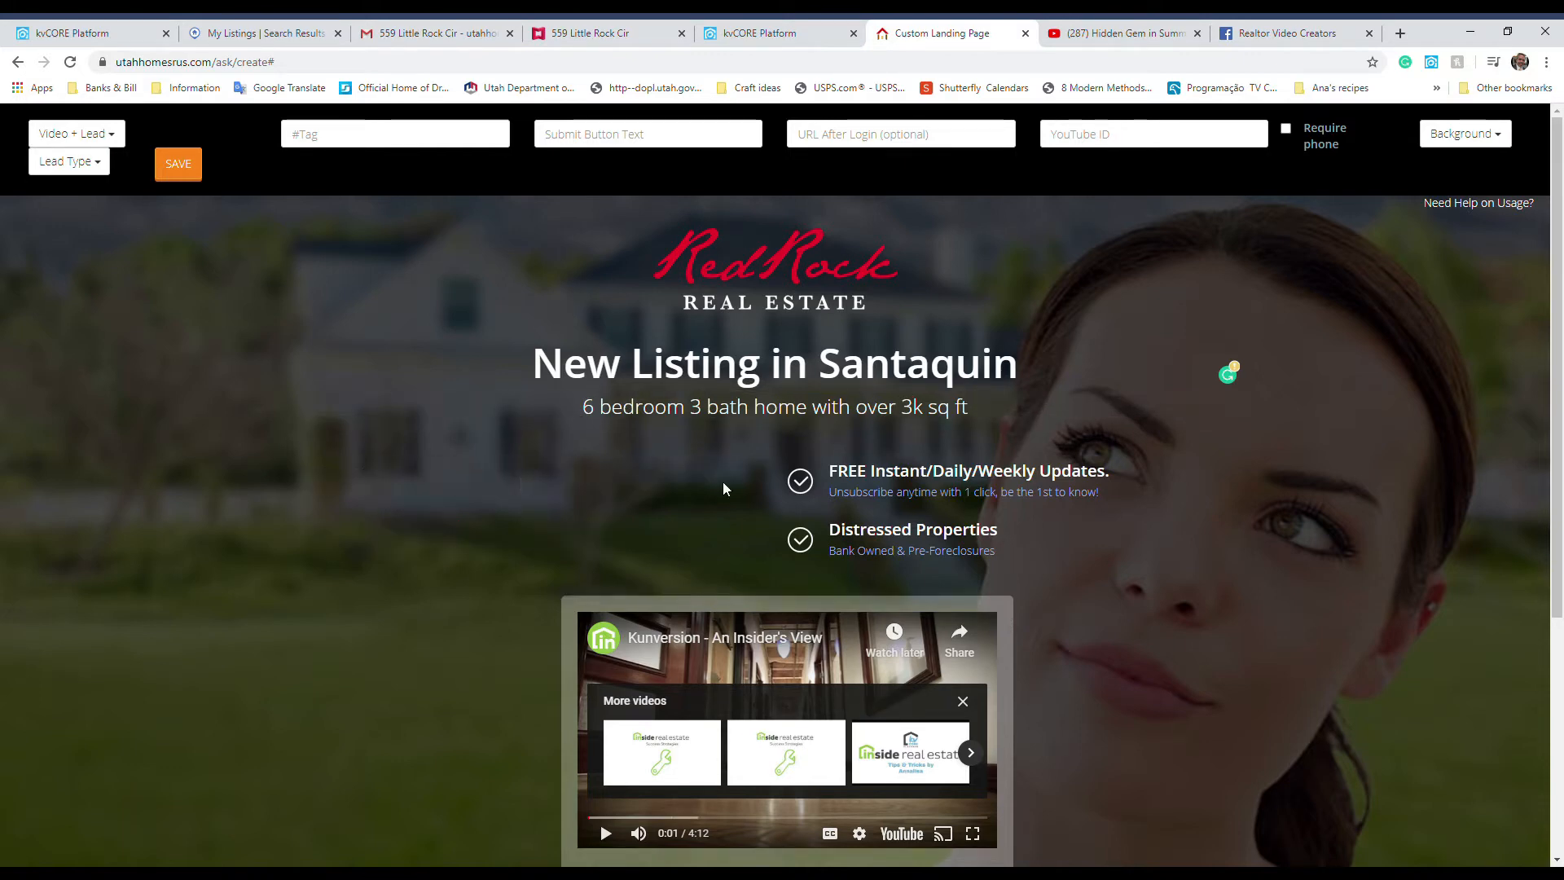
{"action": "left_click", "coordinate": [882, 487]}
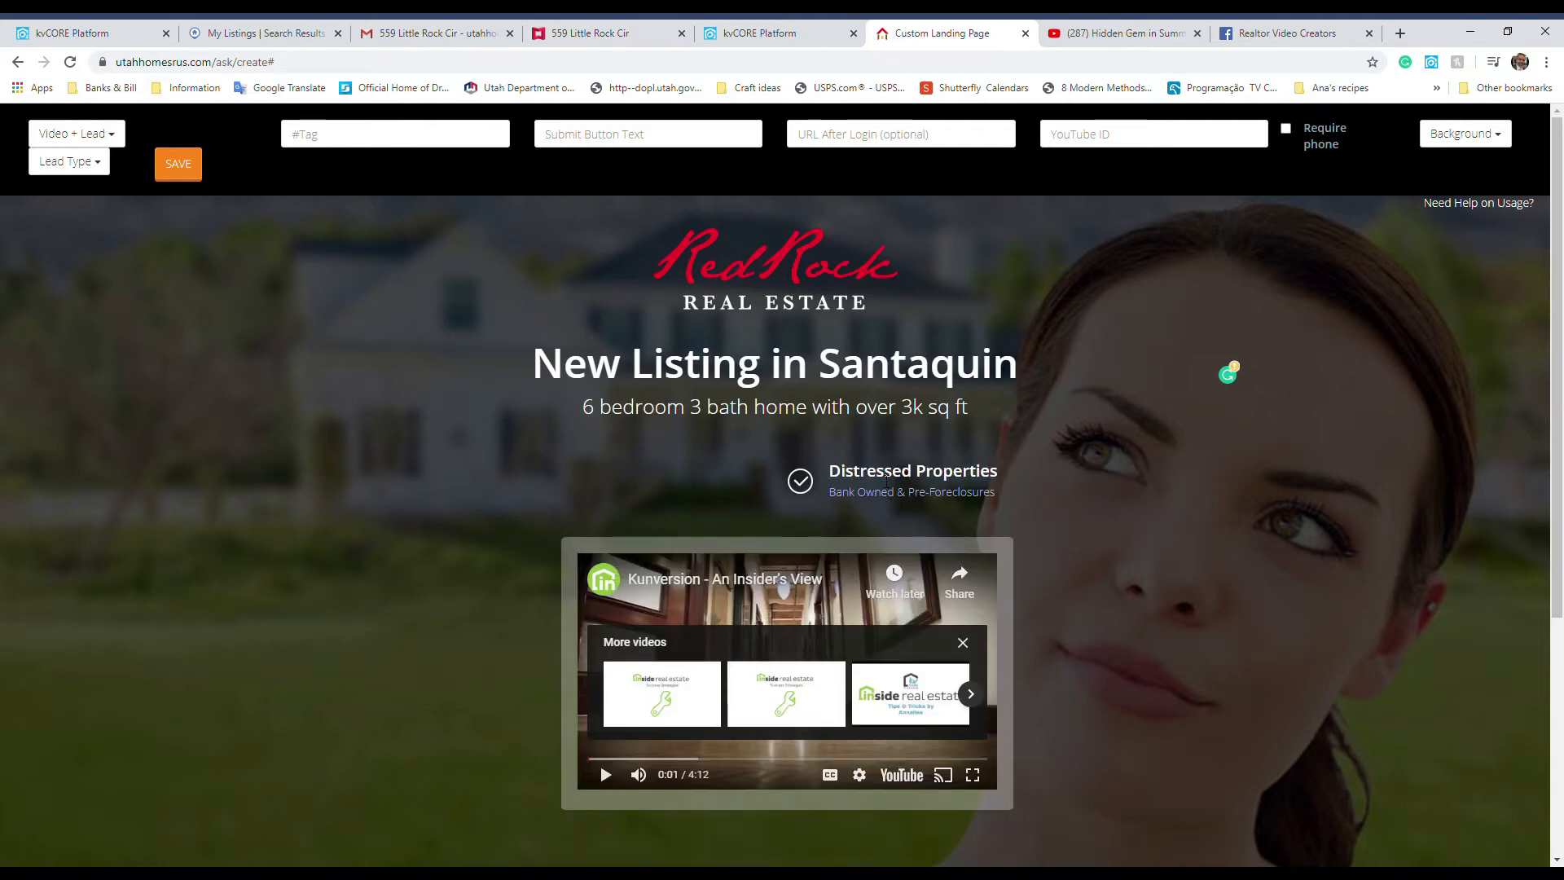
{"action": "left_click", "coordinate": [878, 482]}
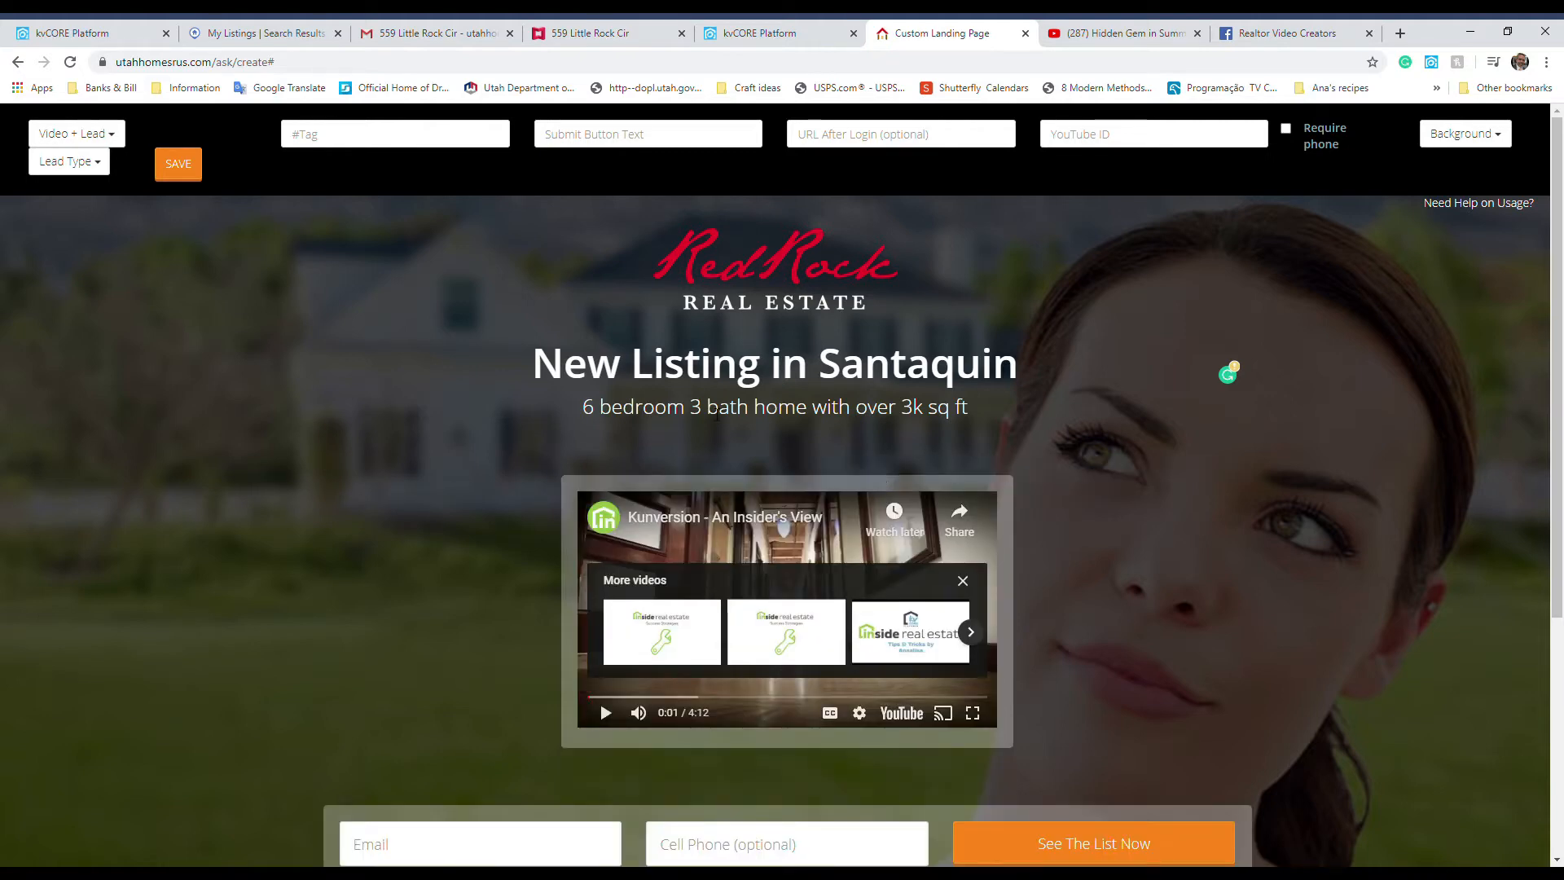
{"action": "scroll", "coordinate": [896, 374], "scroll_direction": "down", "scroll_amount": 1}
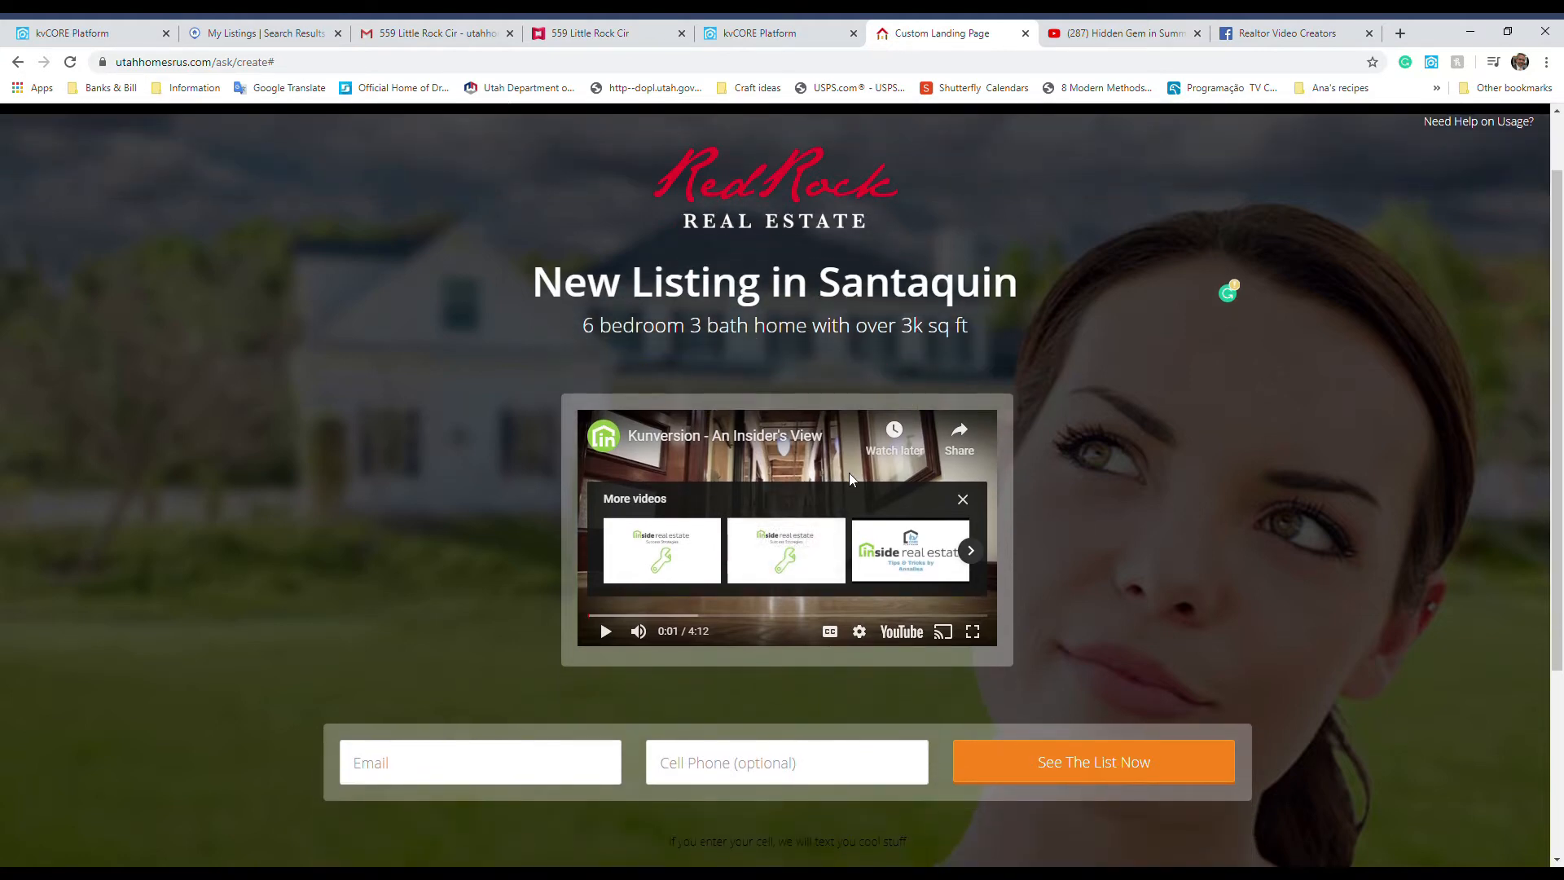
{"action": "scroll", "coordinate": [849, 472], "scroll_direction": "up", "scroll_amount": 1}
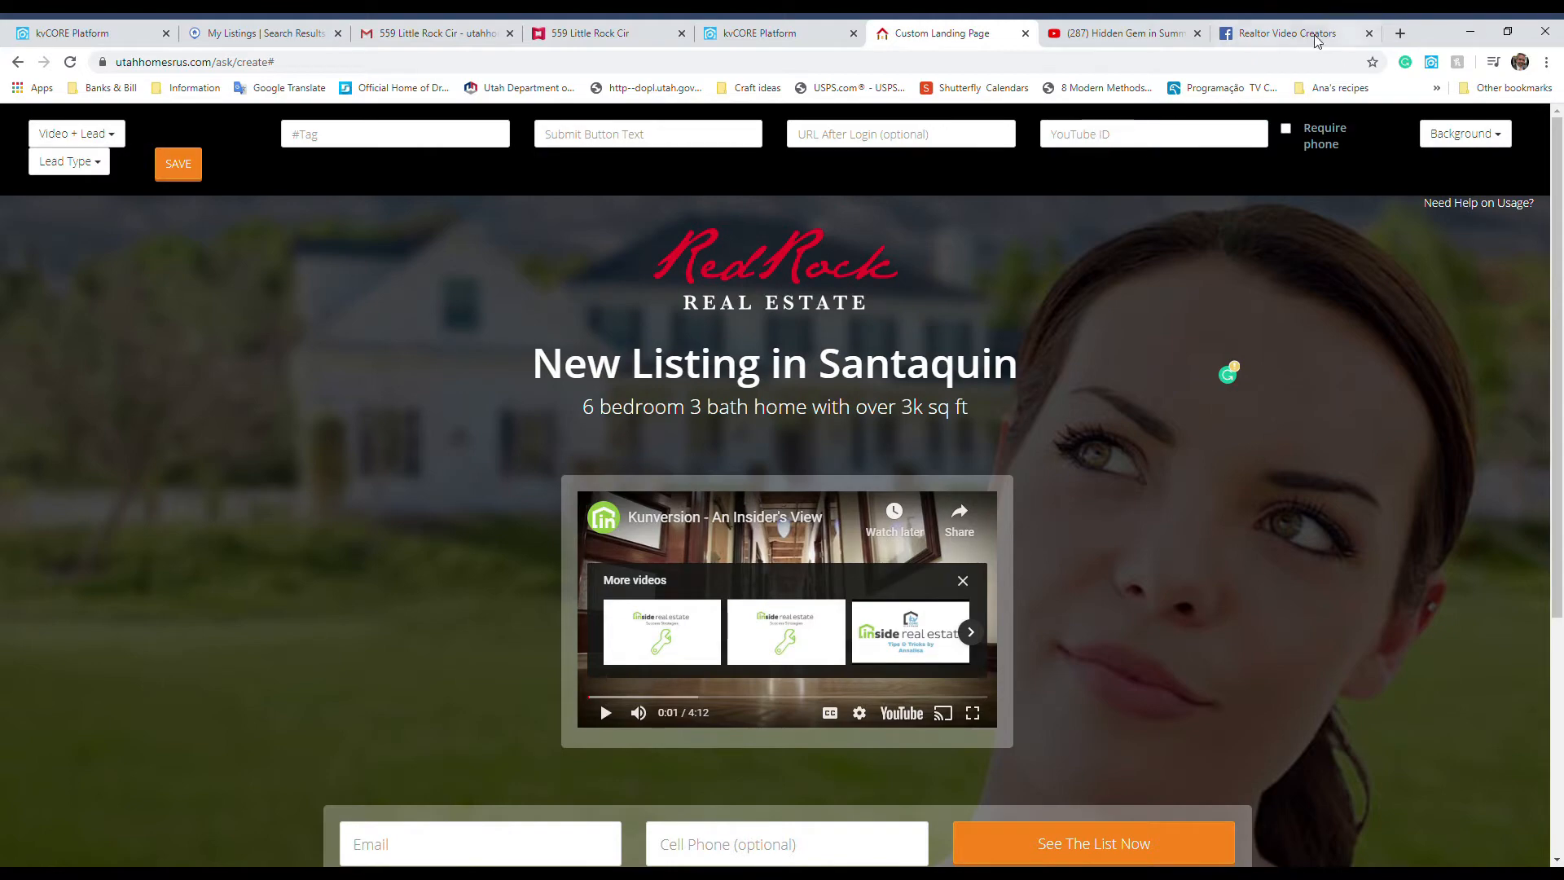
Switch to the YouTube video "Hidden Gem in Summit Ridge", preview it briefly and copy its share link.
{"action": "left_click", "coordinate": [1128, 38]}
{"action": "scroll", "coordinate": [415, 417], "scroll_direction": "up", "scroll_amount": 3}
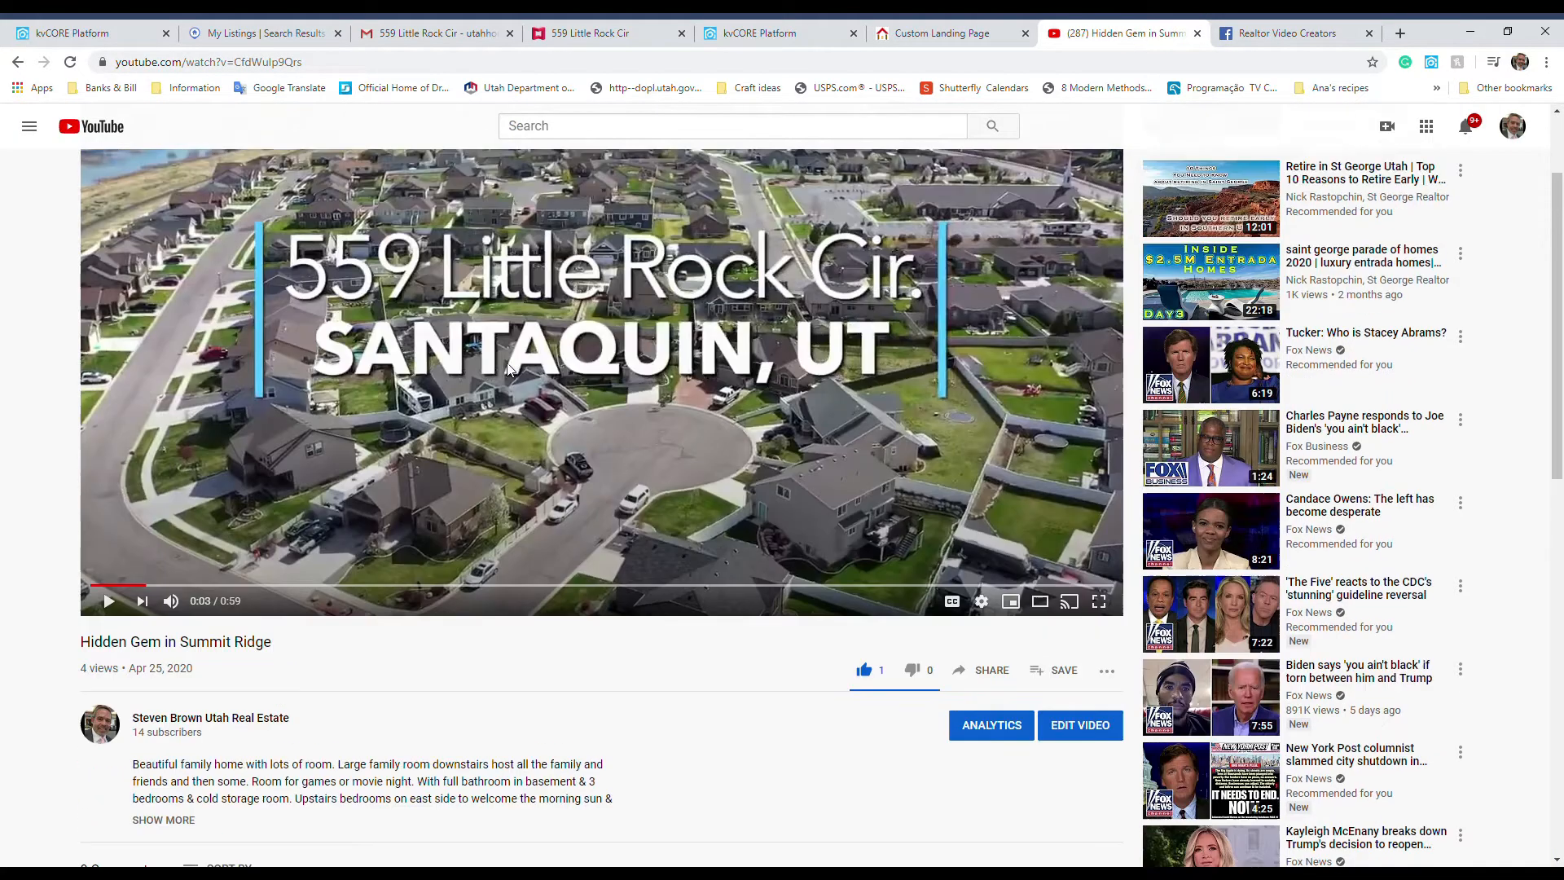
{"action": "left_click", "coordinate": [113, 749]}
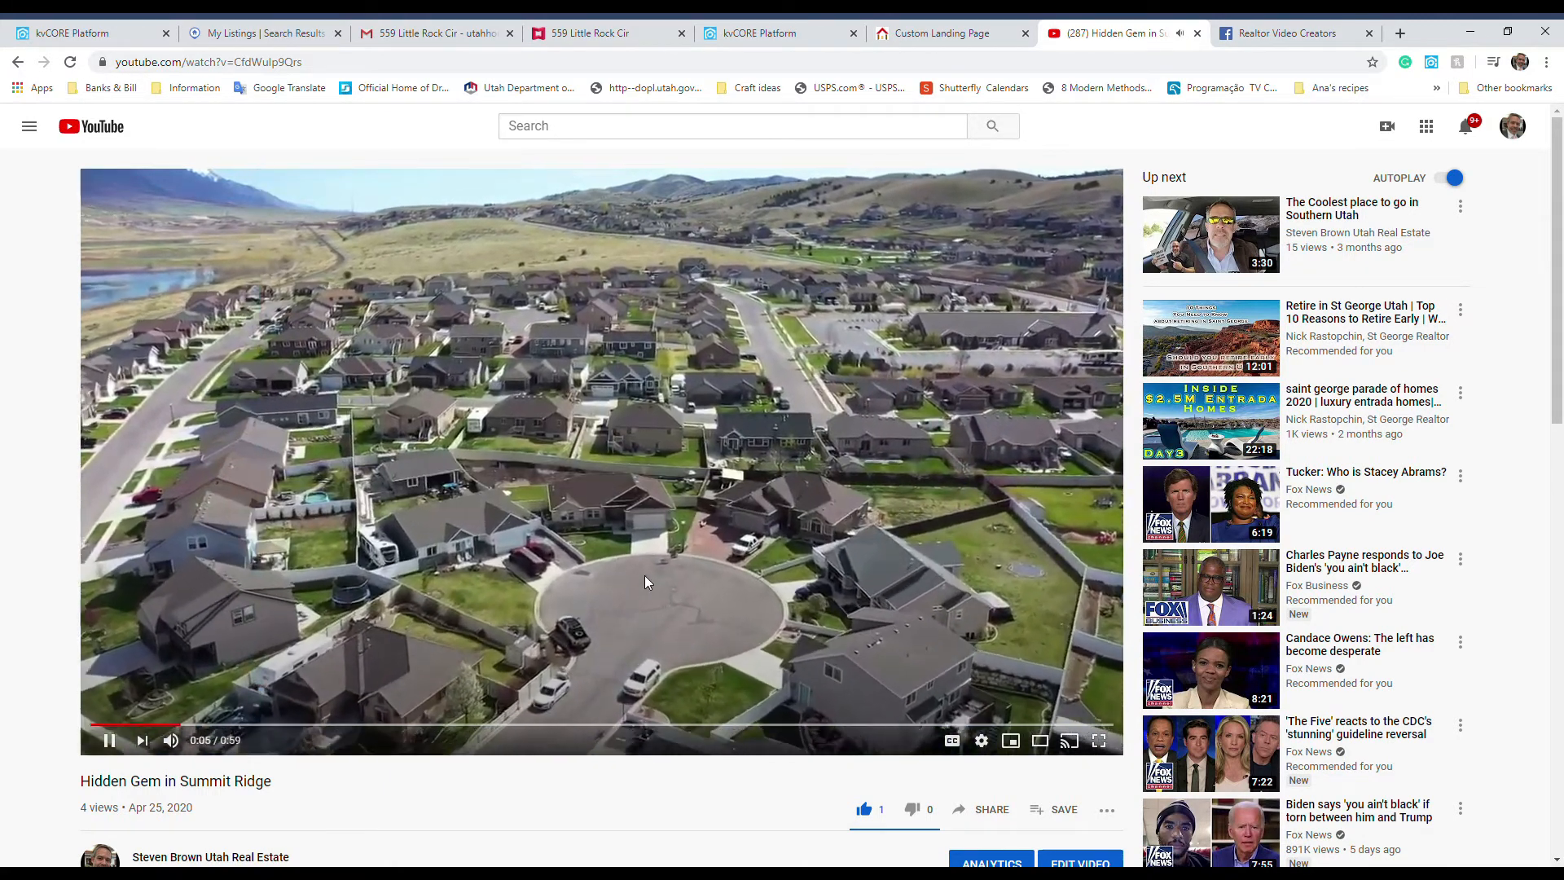
{"action": "left_click", "coordinate": [109, 739]}
{"action": "scroll", "coordinate": [651, 538], "scroll_direction": "down", "scroll_amount": 5}
{"action": "scroll", "coordinate": [668, 518], "scroll_direction": "down", "scroll_amount": 1}
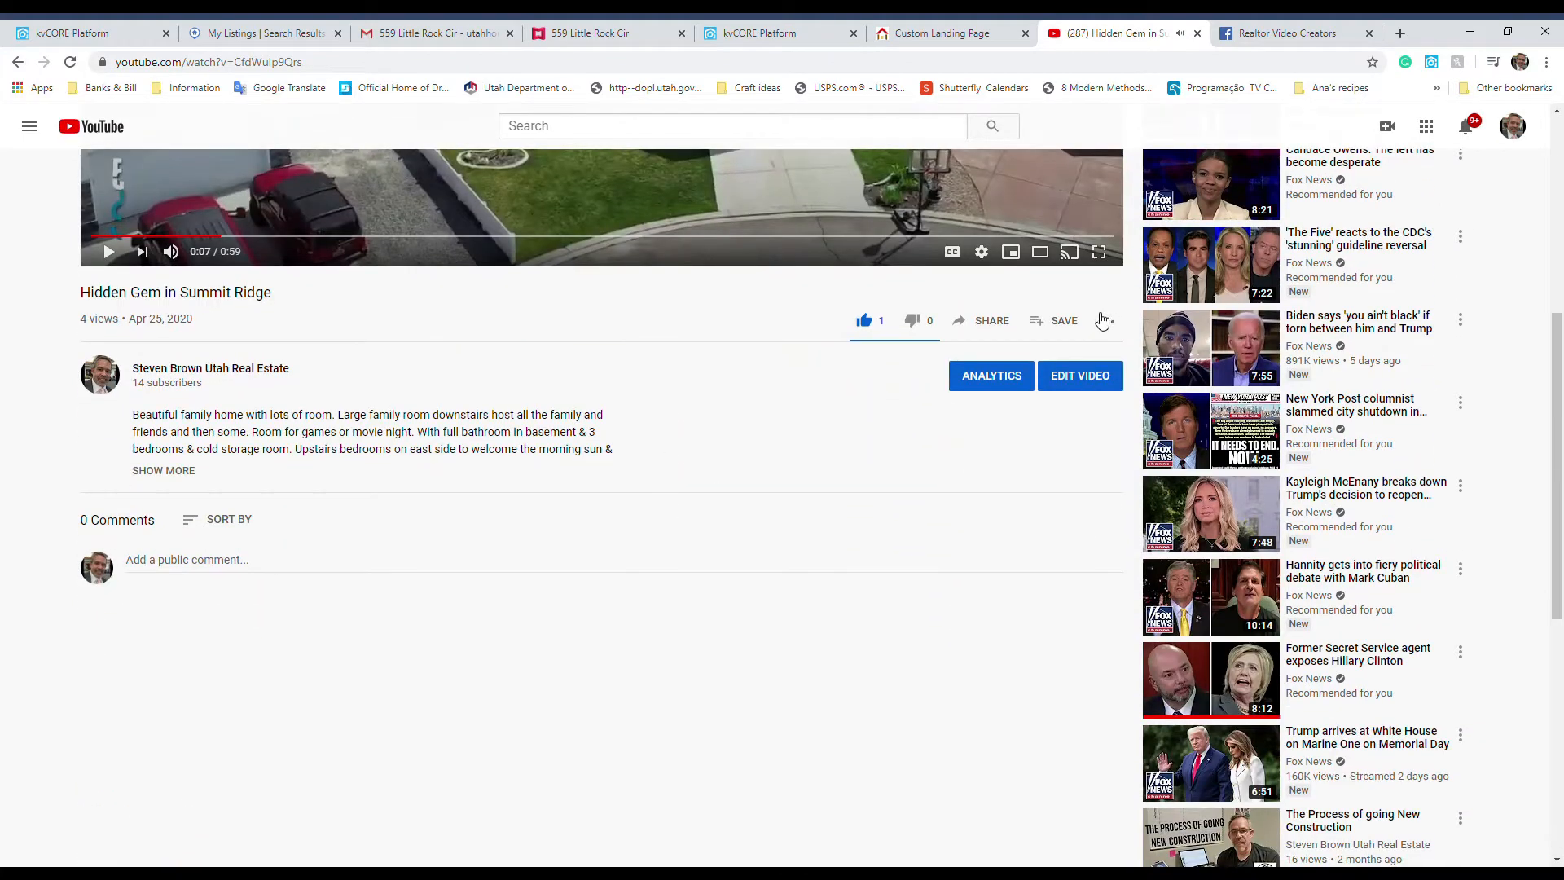
{"action": "left_click", "coordinate": [996, 321]}
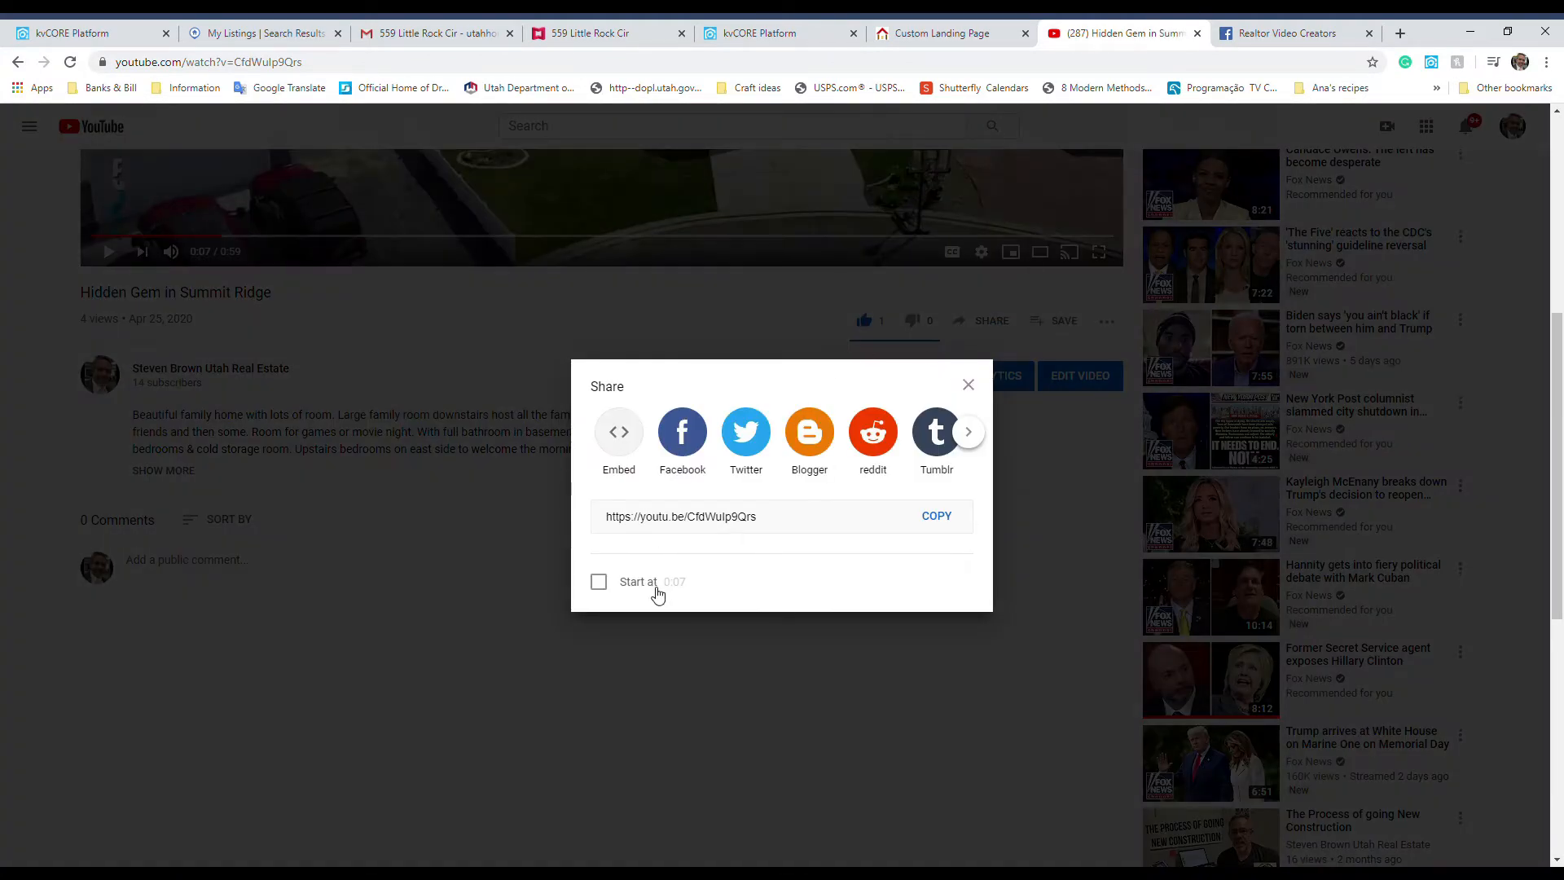
{"action": "left_click", "coordinate": [943, 521]}
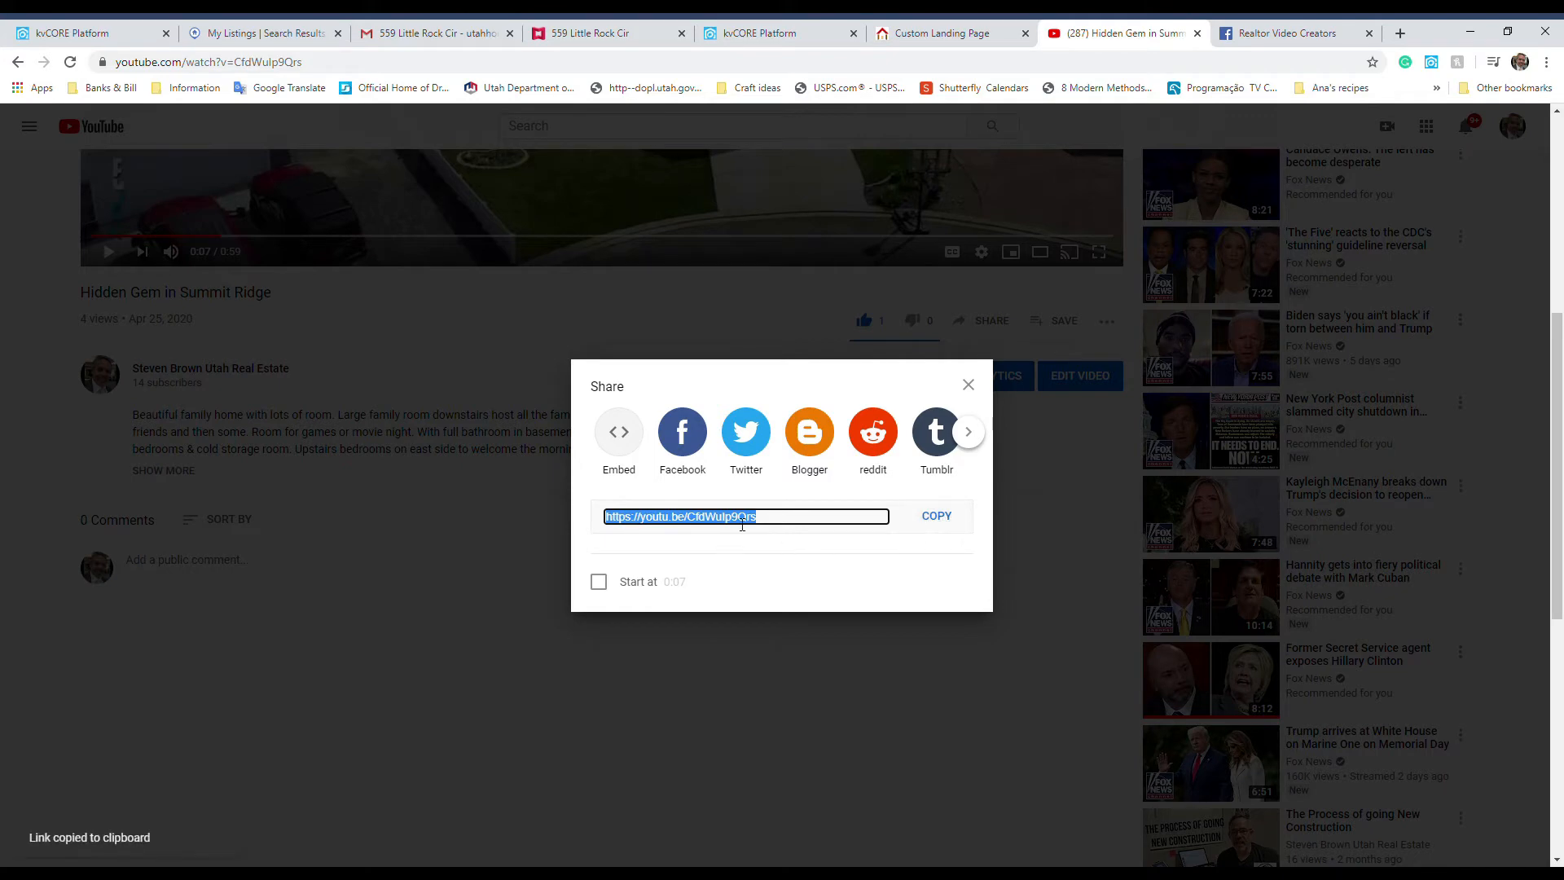
{"action": "left_click", "coordinate": [945, 34]}
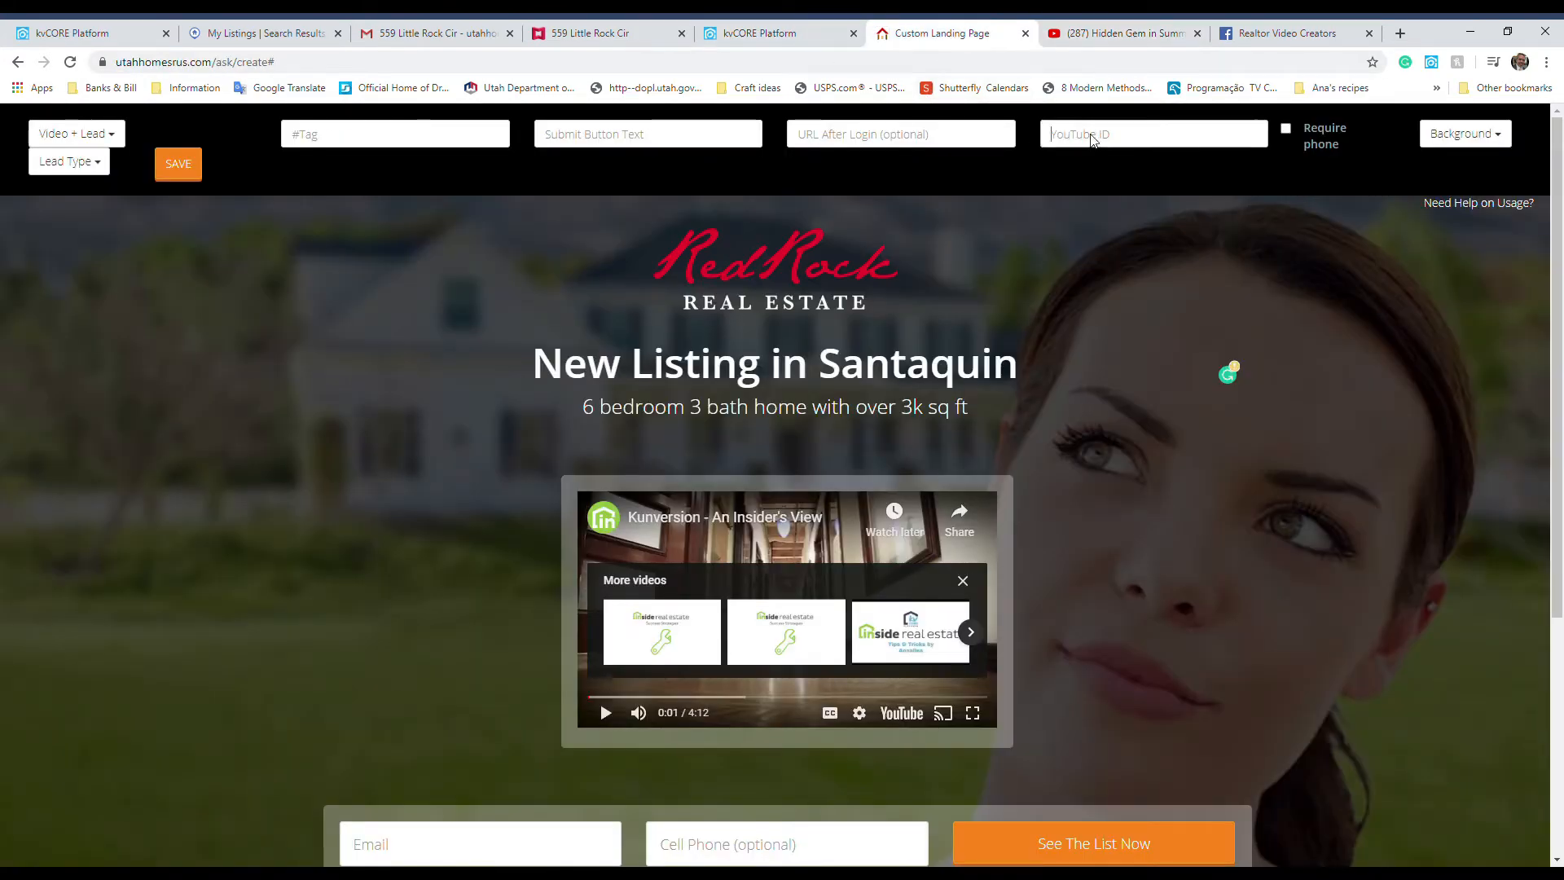
{"action": "key", "text": "ctrl+v"}
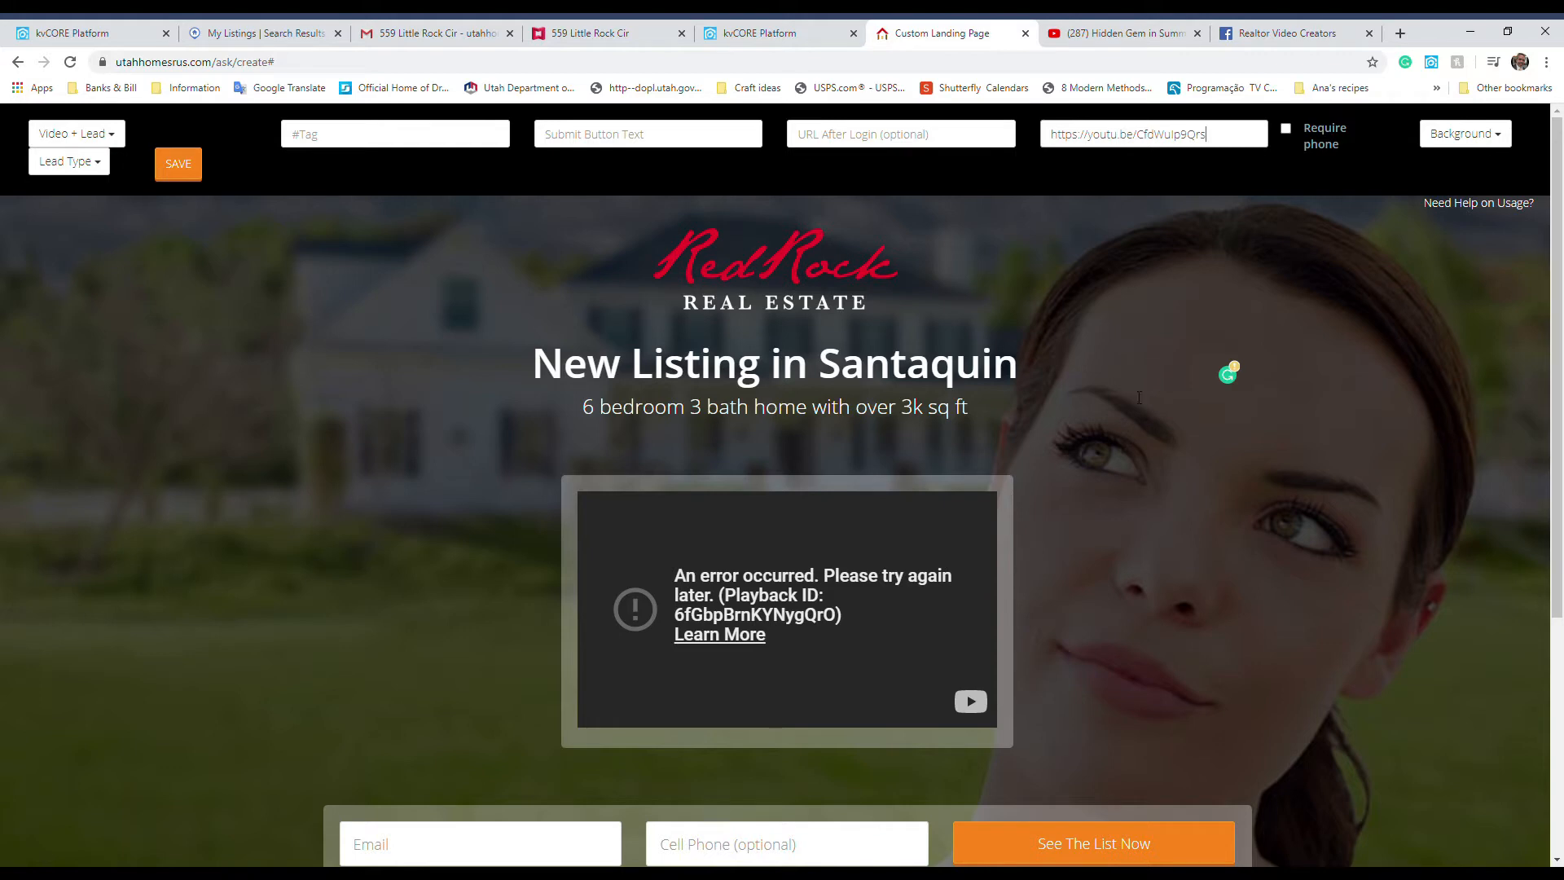
{"action": "left_click", "coordinate": [1138, 136]}
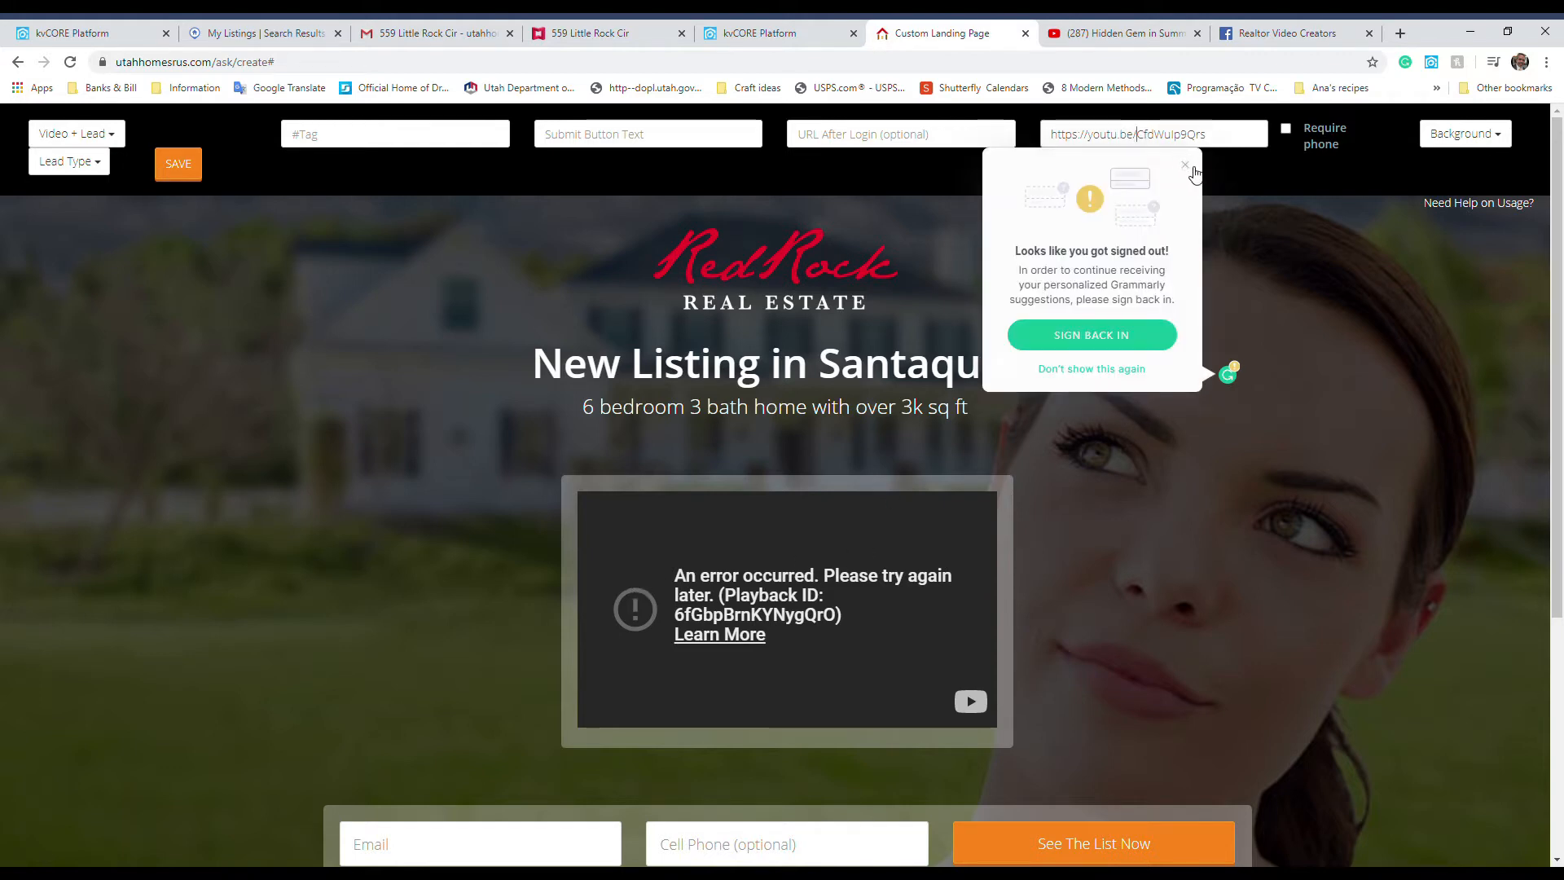
{"action": "left_click", "coordinate": [1185, 164]}
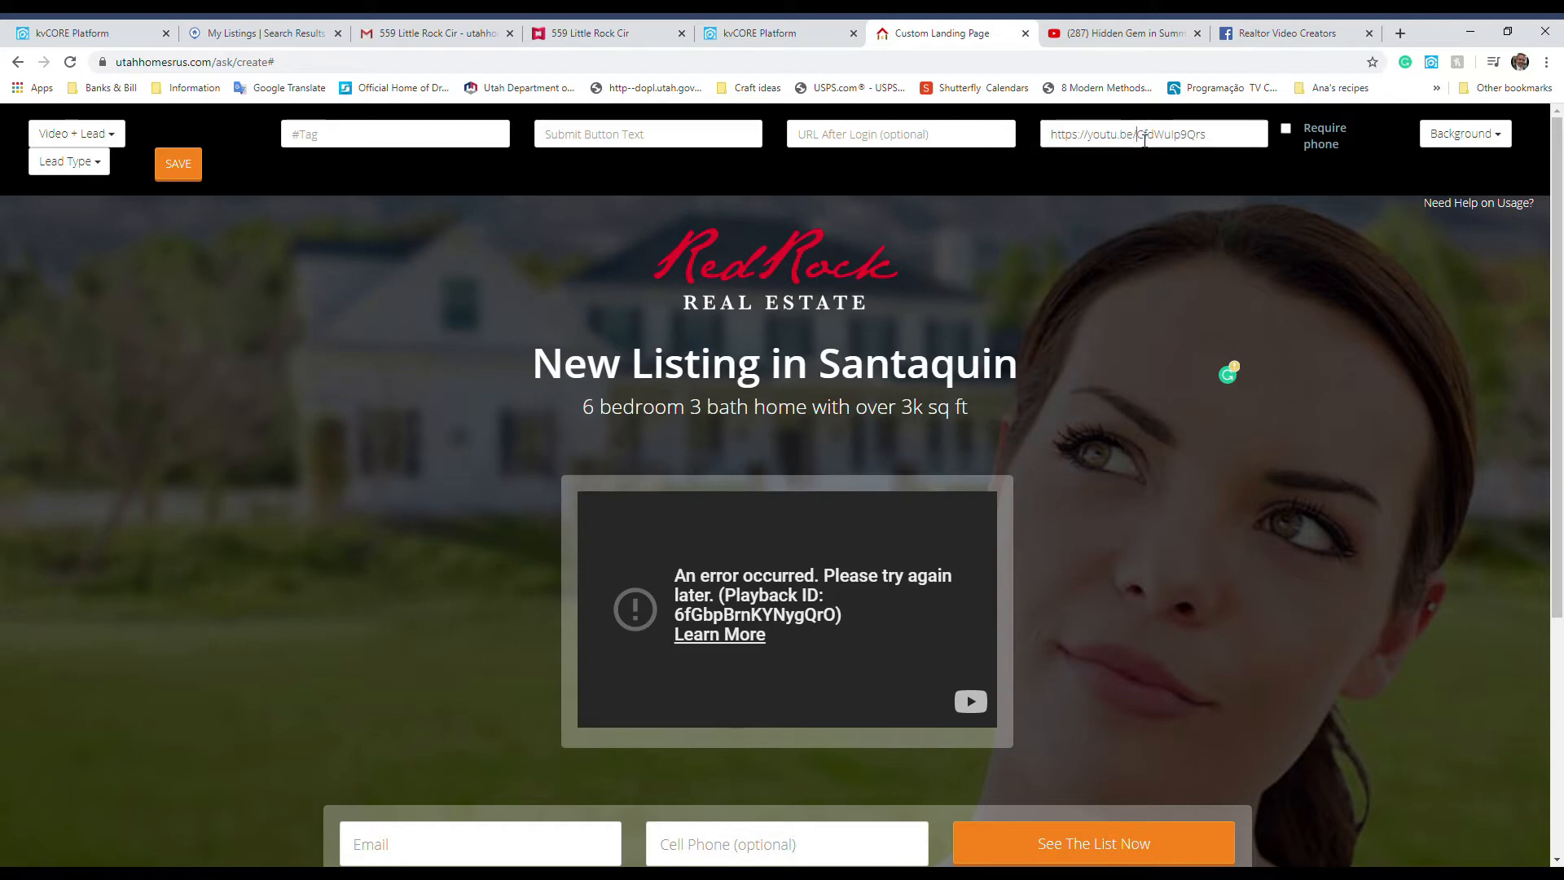
{"action": "key", "text": "BackSpace"}
{"action": "key", "text": "BackSpace"}
{"action": "key", "text": "BackSpace"}
{"action": "key", "text": "BackSpace"}
{"action": "key", "text": "BackSpace"}
{"action": "key", "text": "BackSpace"}
{"action": "key", "text": "BackSpace"}
{"action": "key", "text": "BackSpace"}
{"action": "key", "text": "BackSpace"}
{"action": "key", "text": "BackSpace"}
{"action": "key", "text": "BackSpace"}
{"action": "key", "text": "BackSpace"}
{"action": "key", "text": "BackSpace"}
{"action": "key", "text": "BackSpace"}
{"action": "key", "text": "BackSpace"}
{"action": "key", "text": "BackSpace"}
{"action": "key", "text": "BackSpace"}
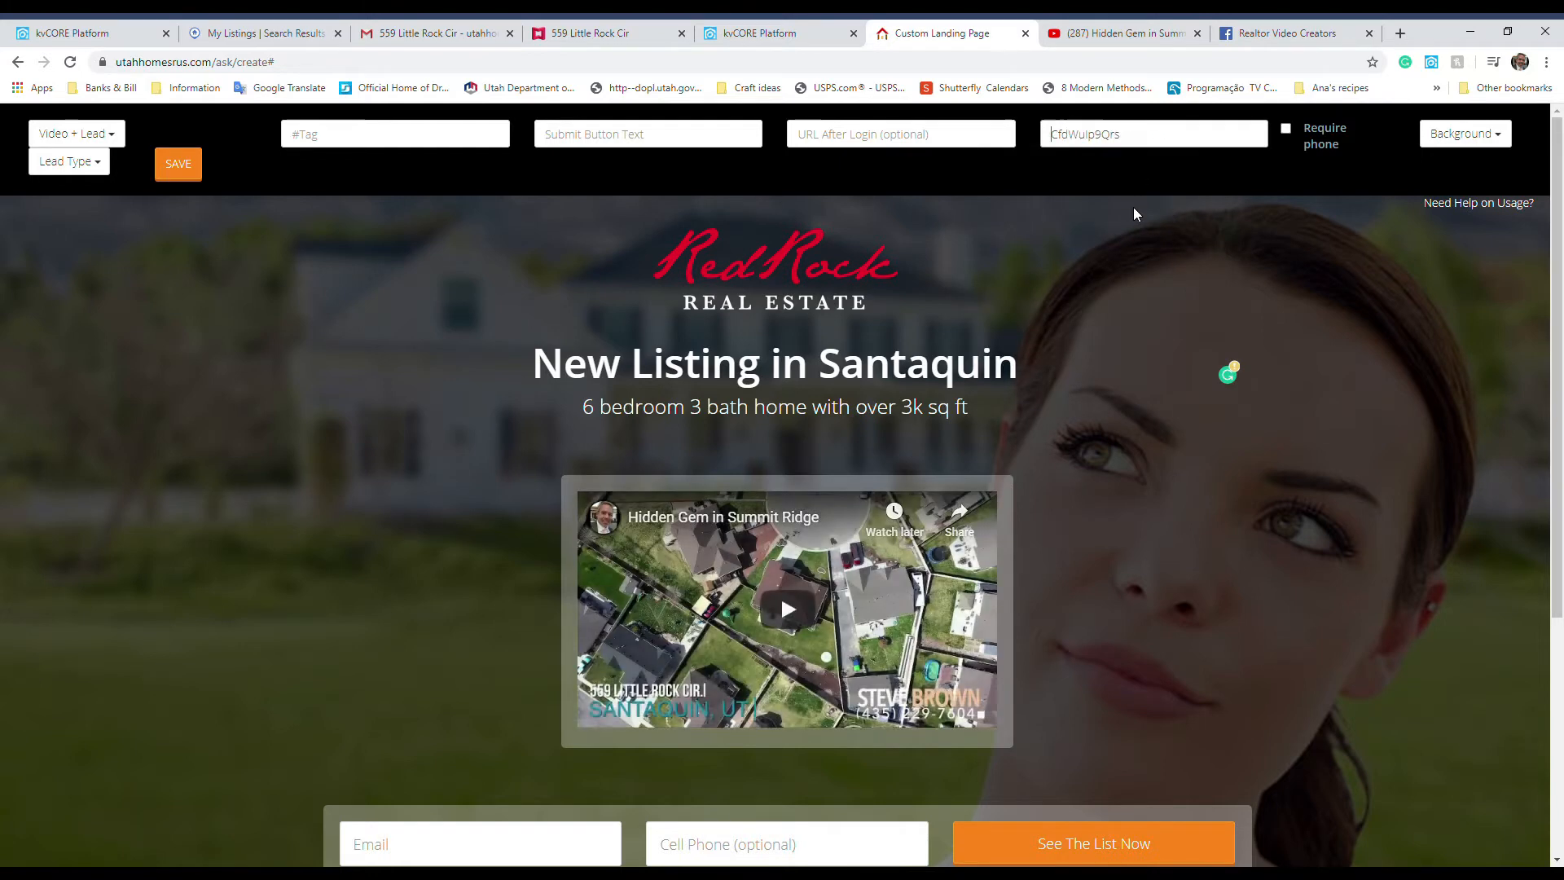
Preview the embedded YouTube video on the landing page and pause it after a few seconds.
{"action": "scroll", "coordinate": [852, 579], "scroll_direction": "down", "scroll_amount": 2}
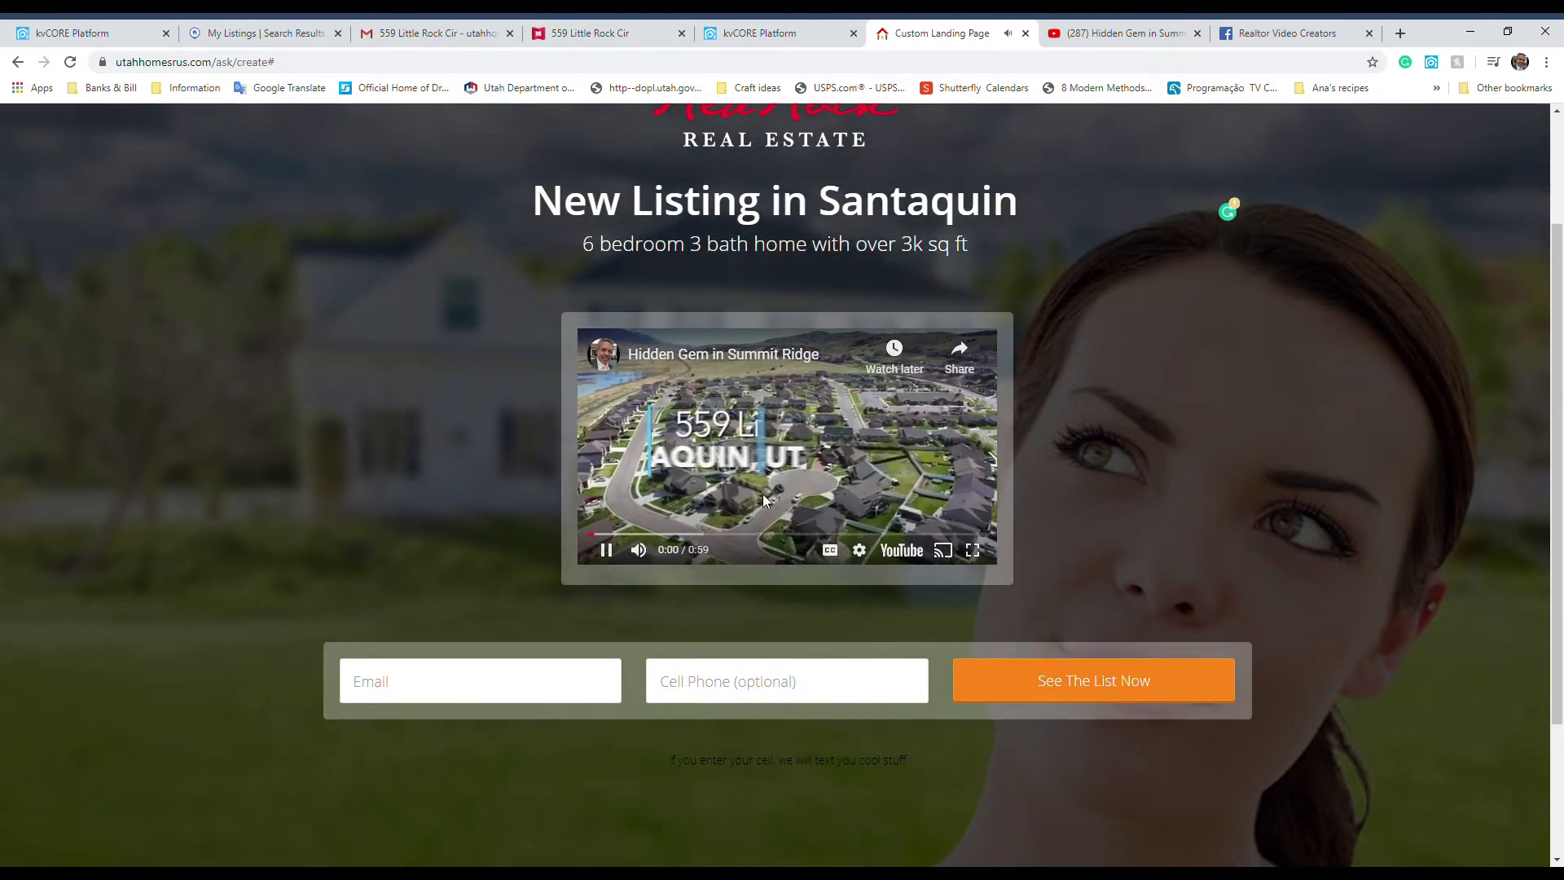
{"action": "scroll", "coordinate": [834, 409], "scroll_direction": "up", "scroll_amount": 2}
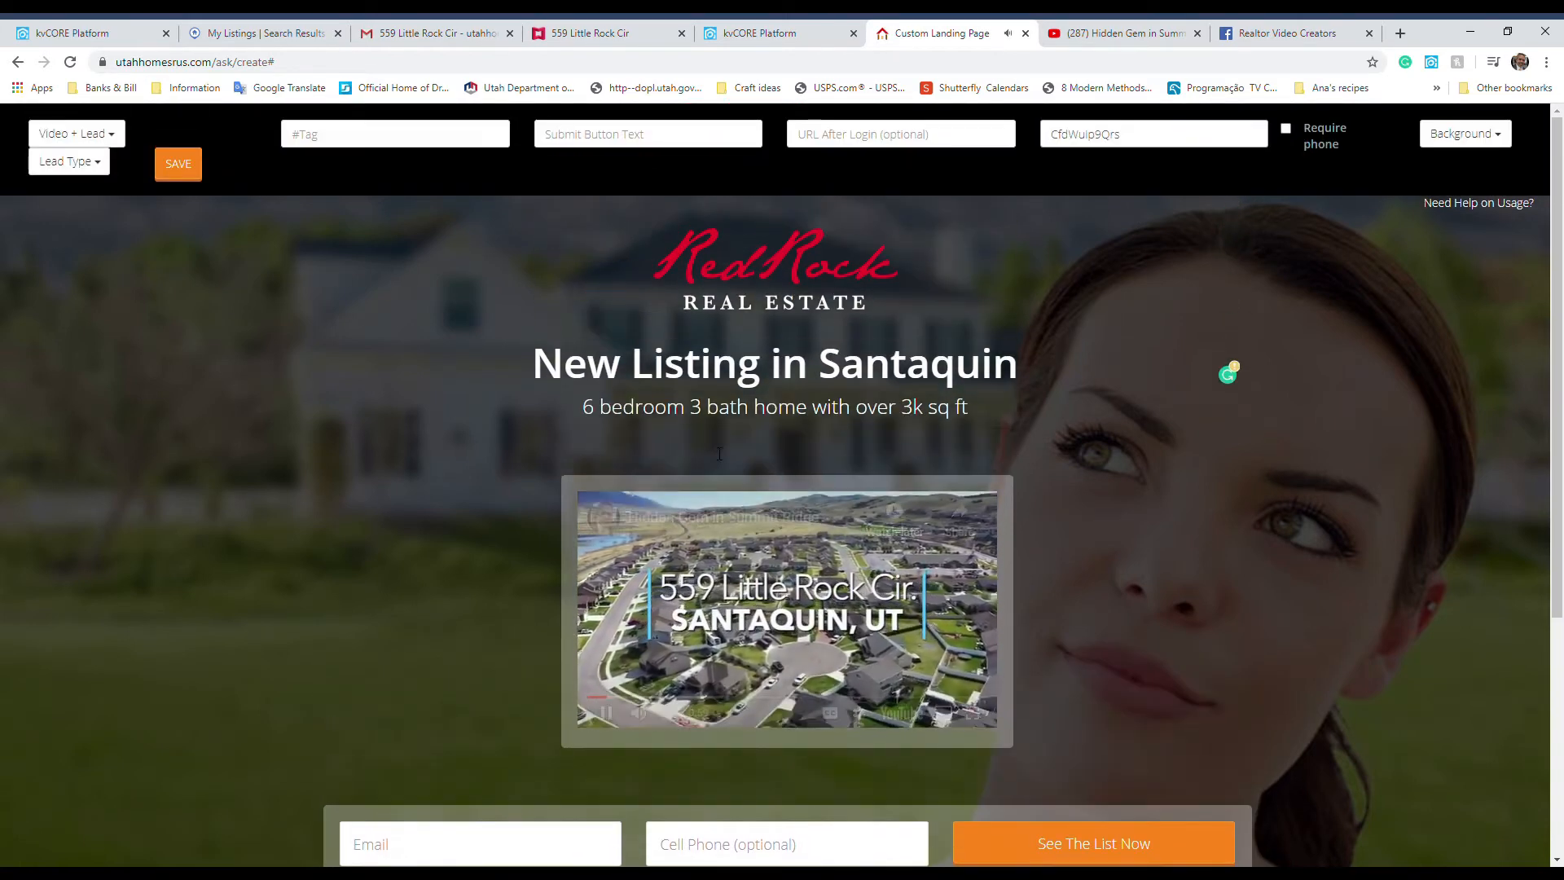
{"action": "left_click", "coordinate": [605, 720]}
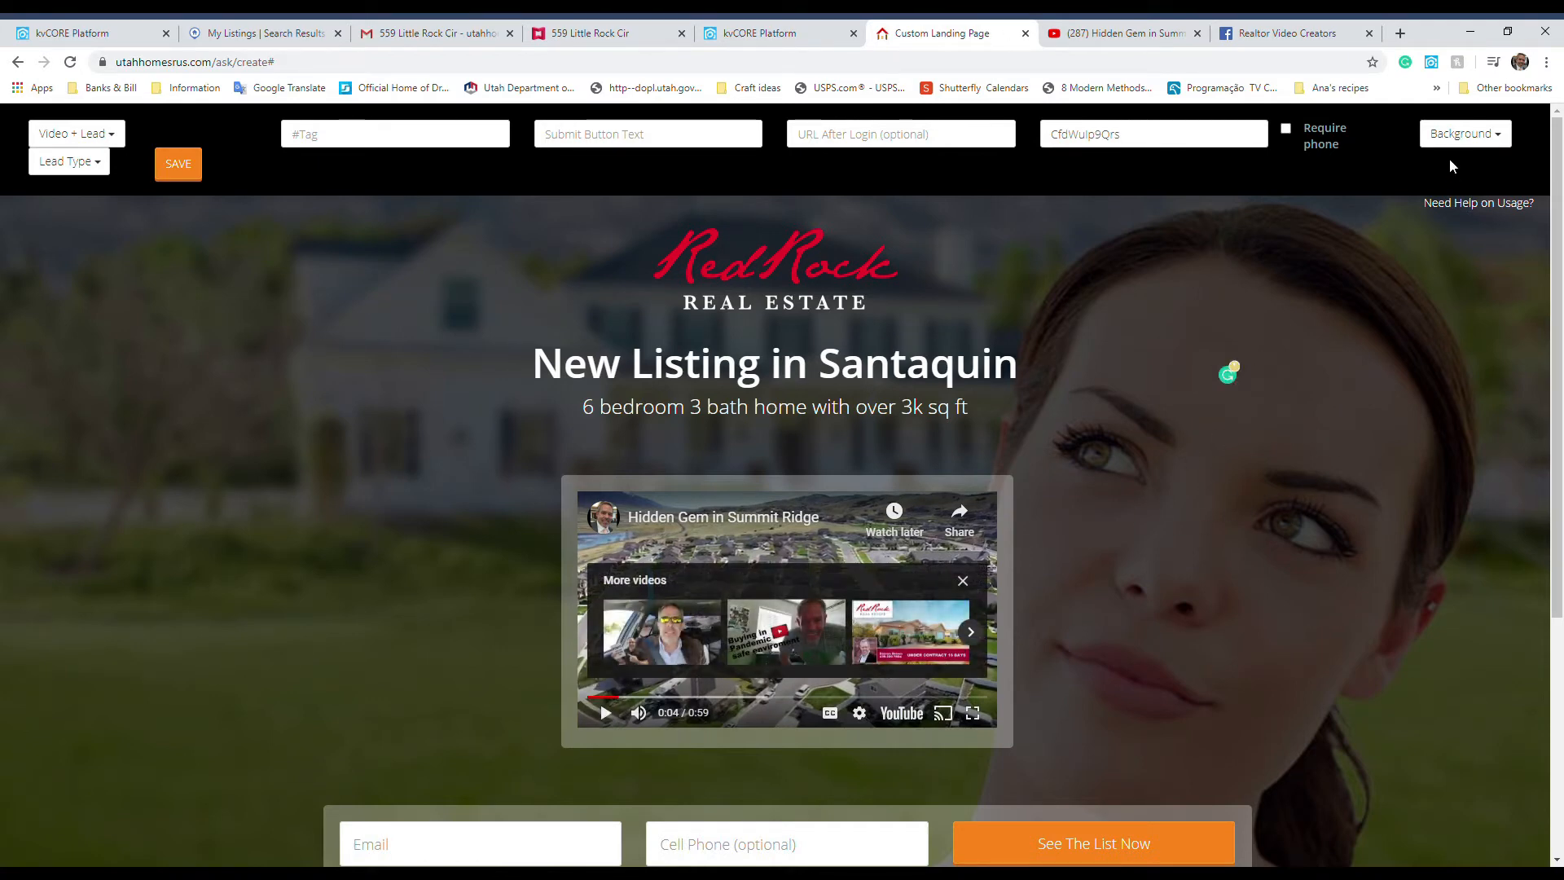
Copy the active Santaquin listing's MLS number, 20-212981, from Flexmls and use it to set the landing page background to Primary MLS Image.
{"action": "left_click", "coordinate": [311, 30]}
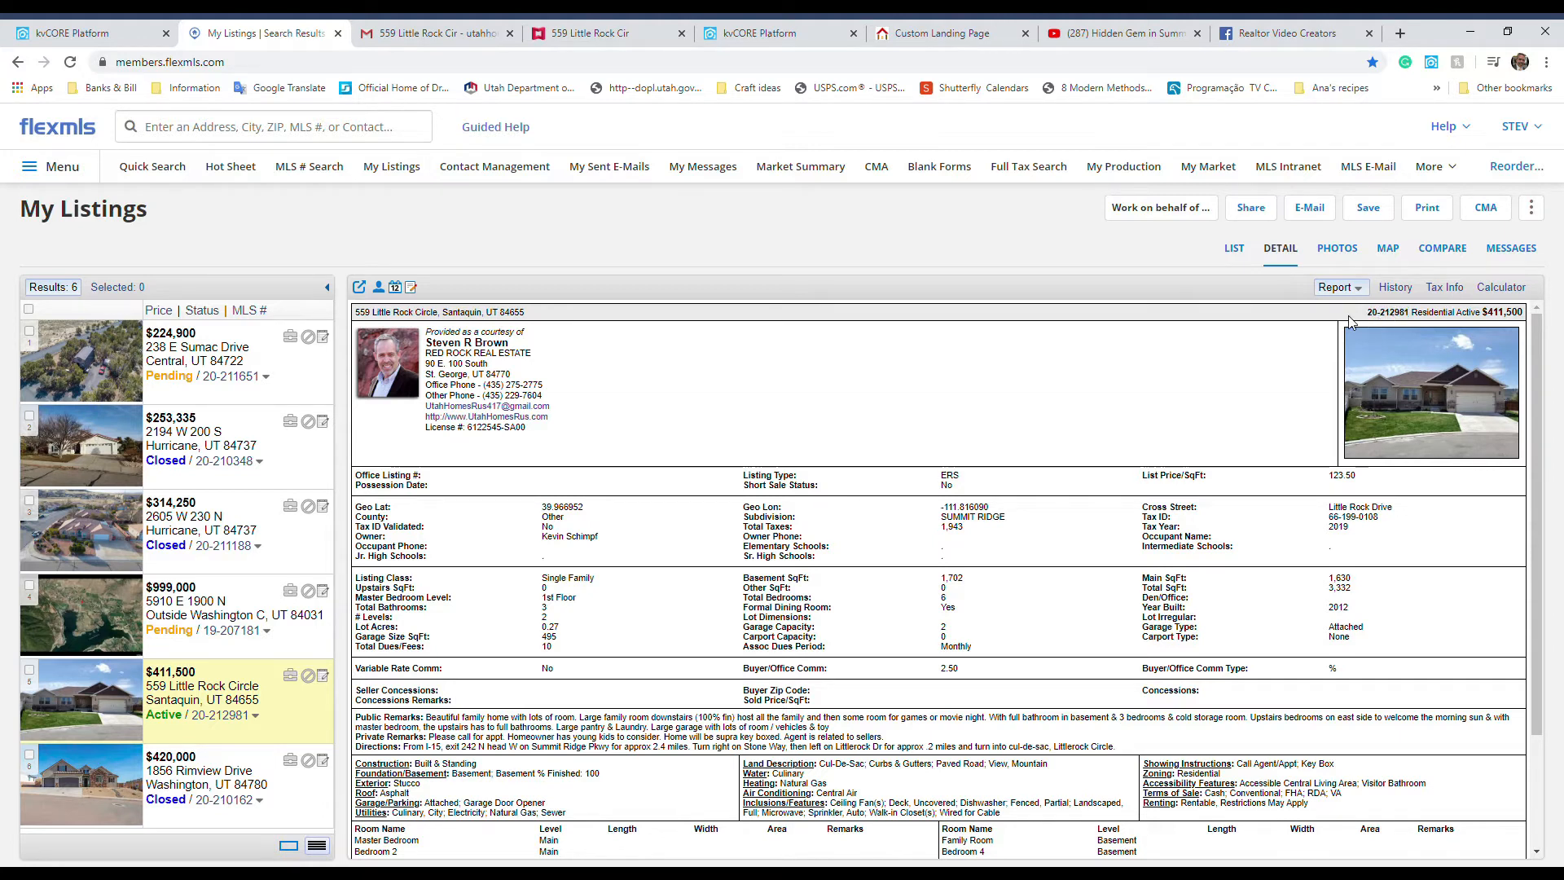
{"action": "left_click_drag", "start_coordinate": [1409, 316], "coordinate": [1378, 321]}
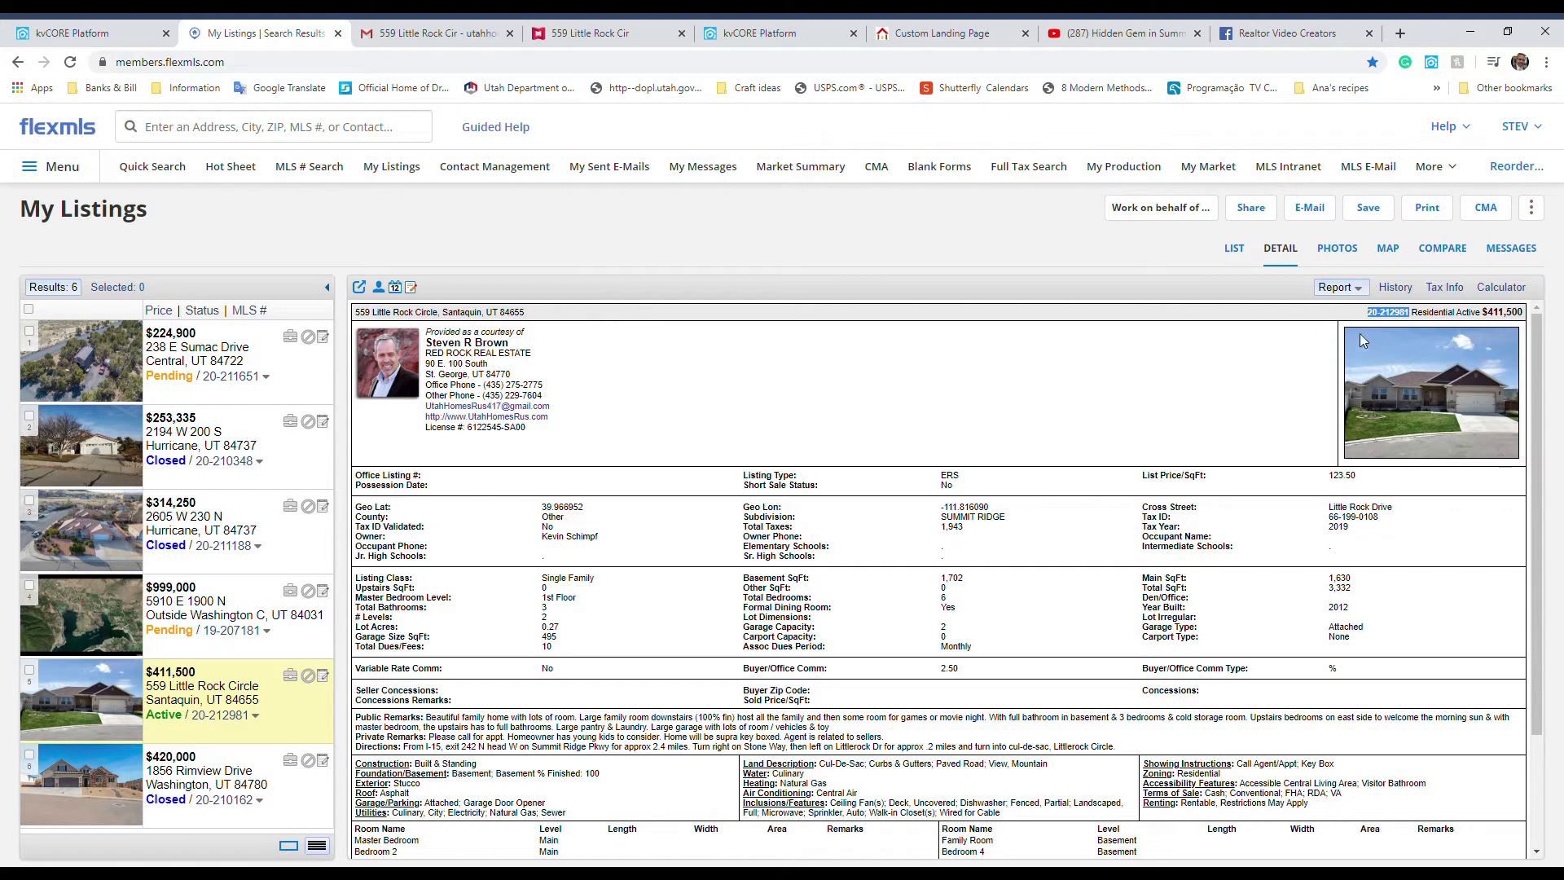
{"action": "left_click", "coordinate": [926, 36]}
{"action": "left_click", "coordinate": [1508, 136]}
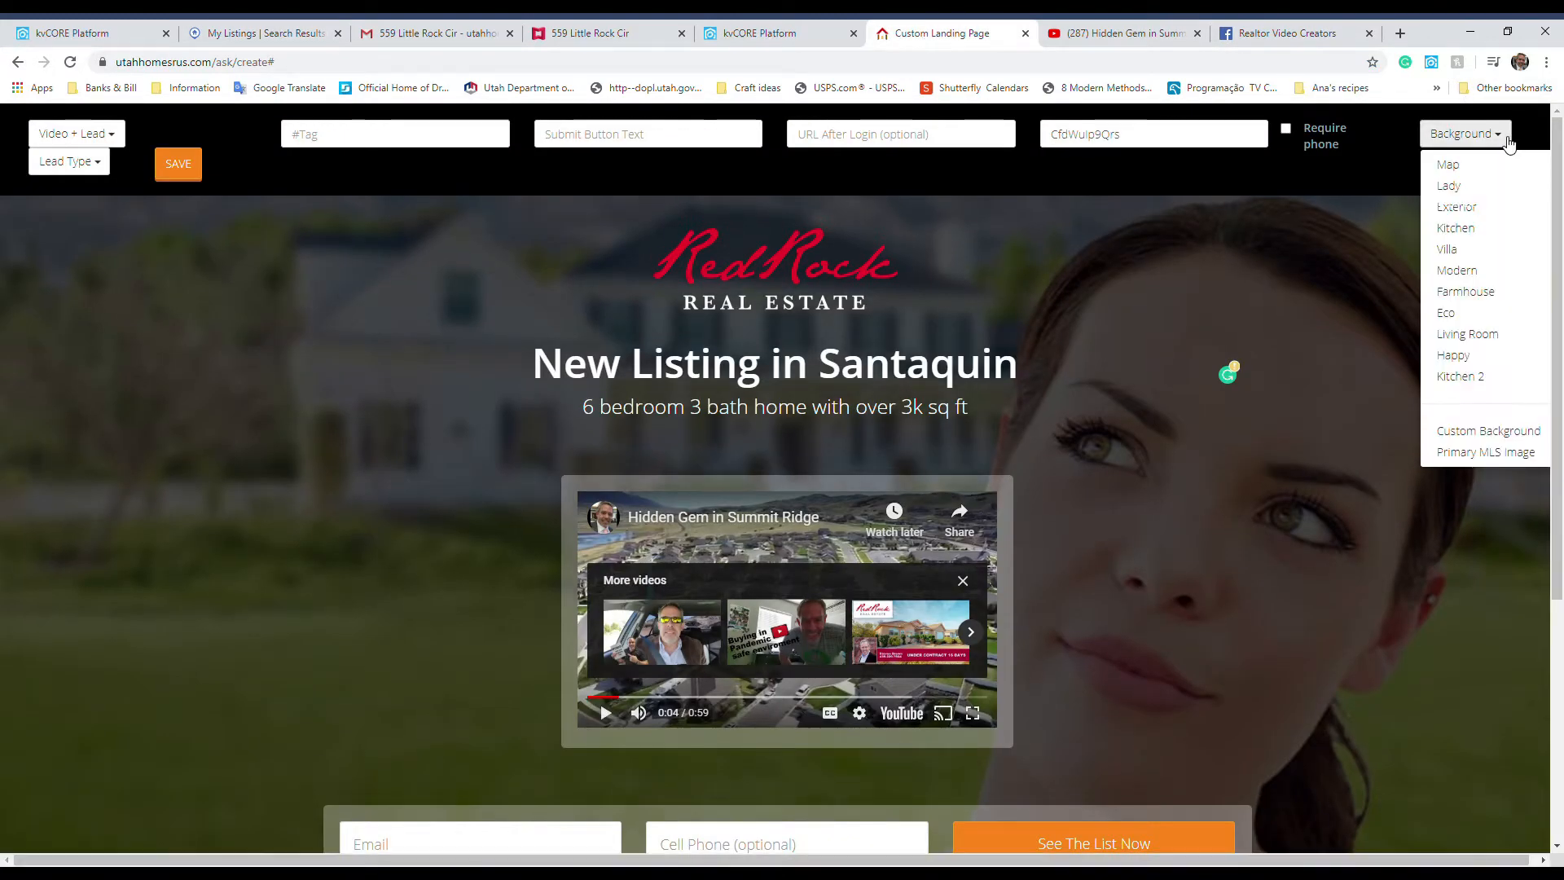
{"action": "left_click", "coordinate": [1464, 457]}
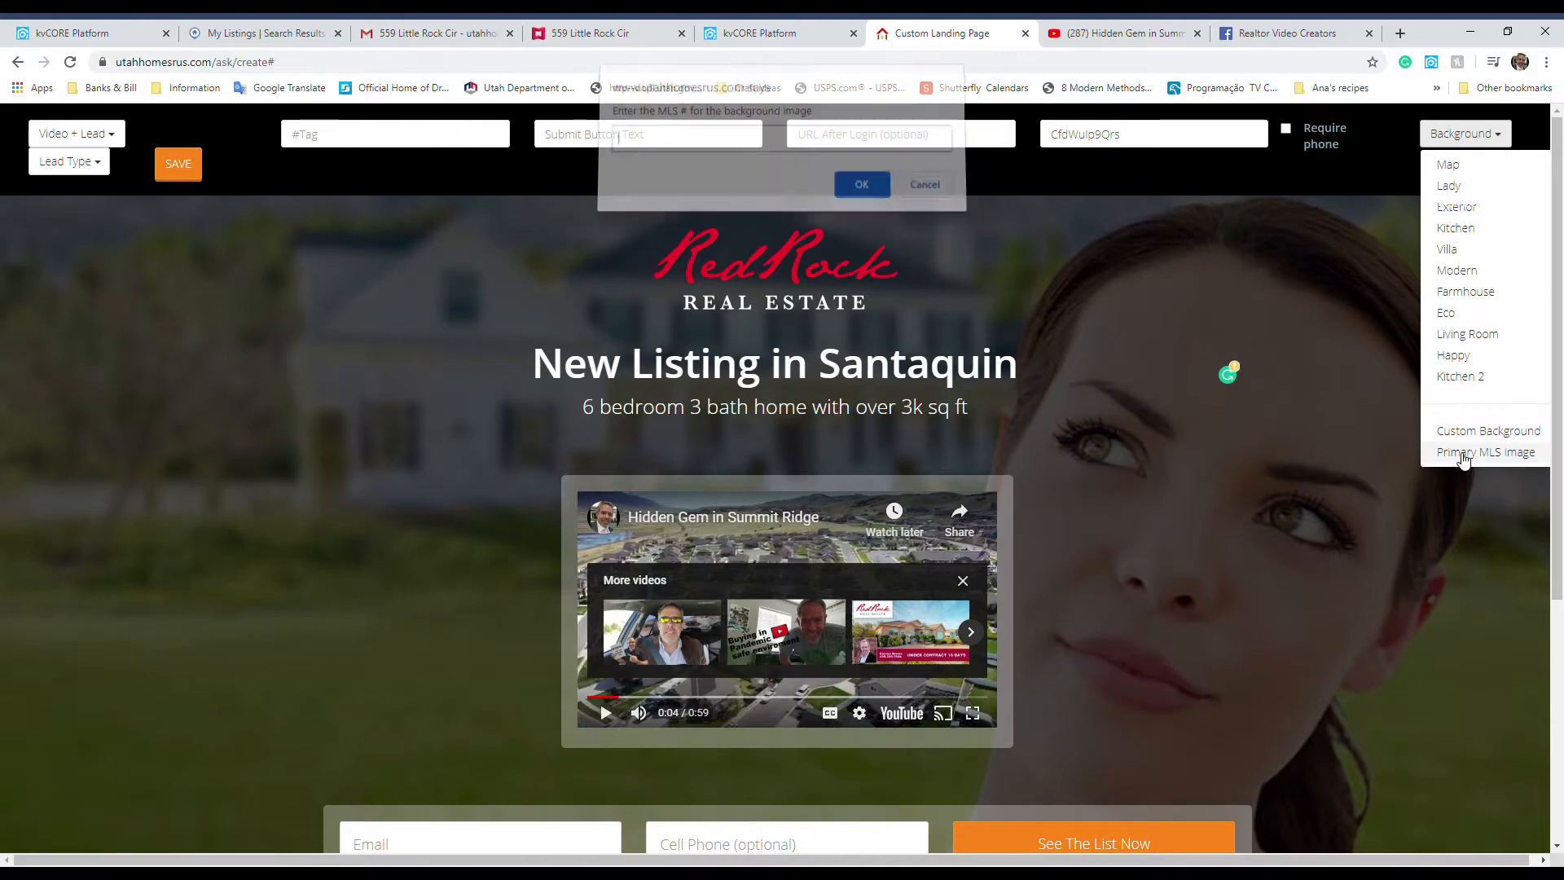
{"action": "key", "text": "ctrl+v"}
{"action": "left_click", "coordinate": [862, 193]}
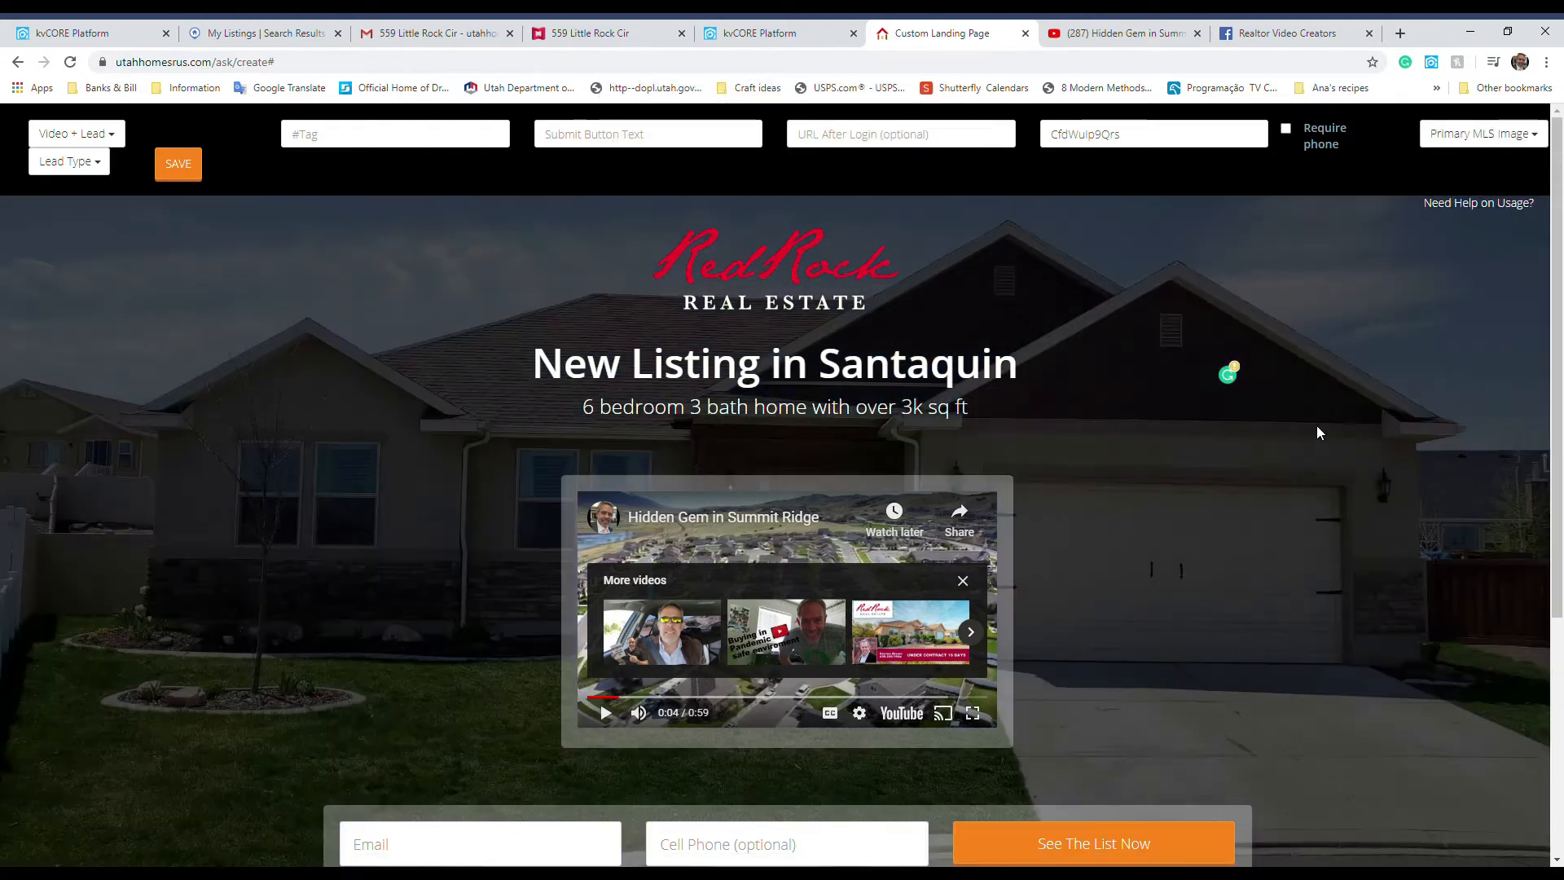
Copy the web address of the listing's Matterport tour and paste it as the landing page's URL After Login.
{"action": "scroll", "coordinate": [995, 309], "scroll_direction": "down", "scroll_amount": 1}
{"action": "scroll", "coordinate": [1191, 308], "scroll_direction": "up", "scroll_amount": 1}
{"action": "scroll", "coordinate": [1317, 364], "scroll_direction": "down", "scroll_amount": 2}
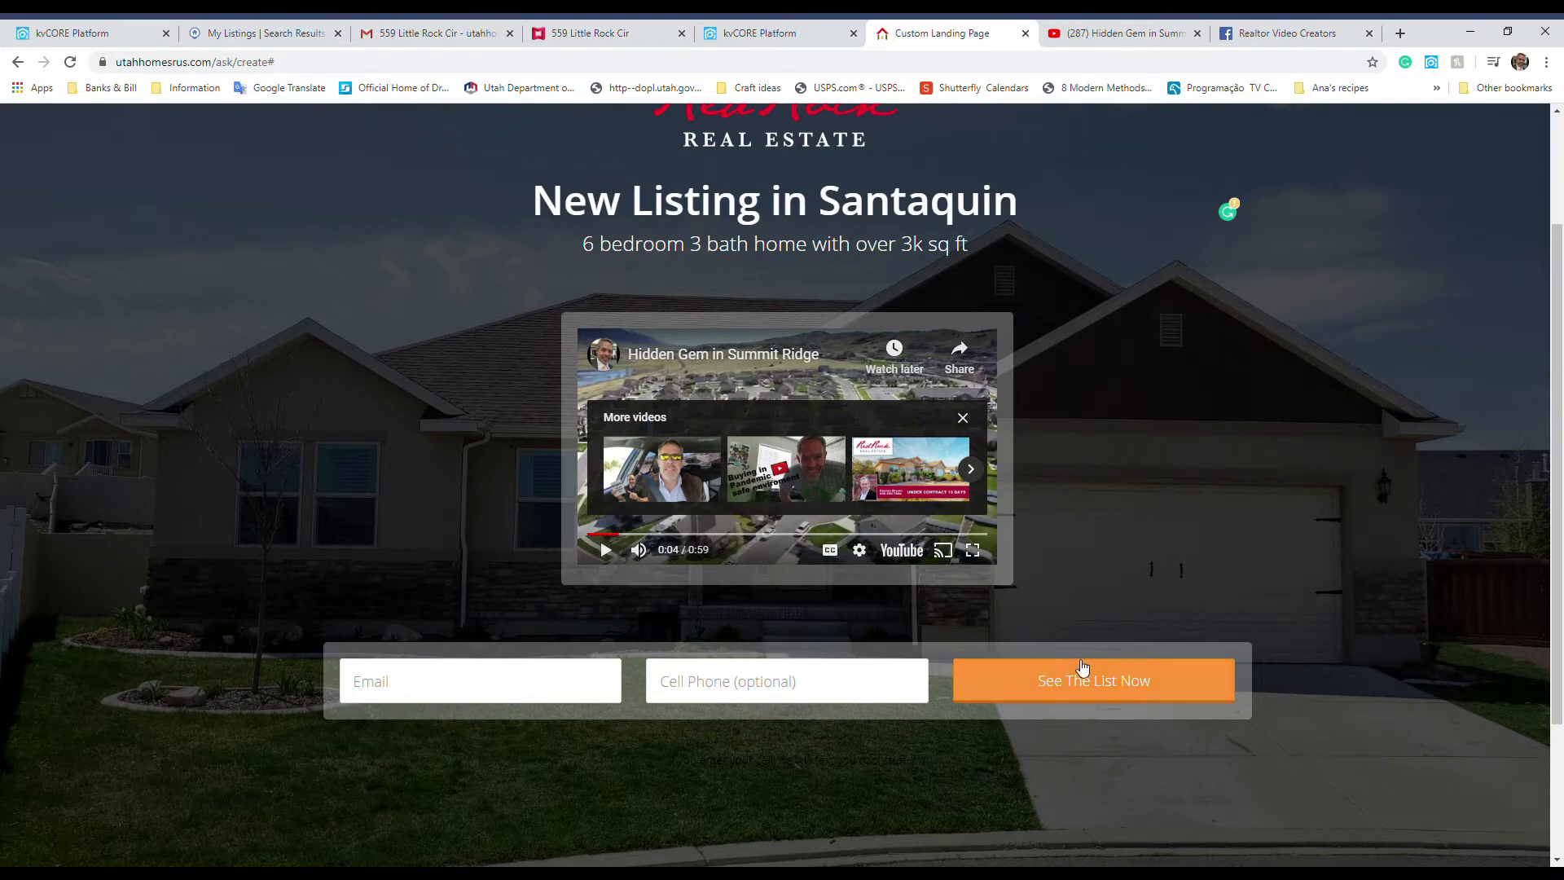
{"action": "scroll", "coordinate": [1068, 527], "scroll_direction": "down", "scroll_amount": 1}
{"action": "scroll", "coordinate": [1068, 526], "scroll_direction": "up", "scroll_amount": 3}
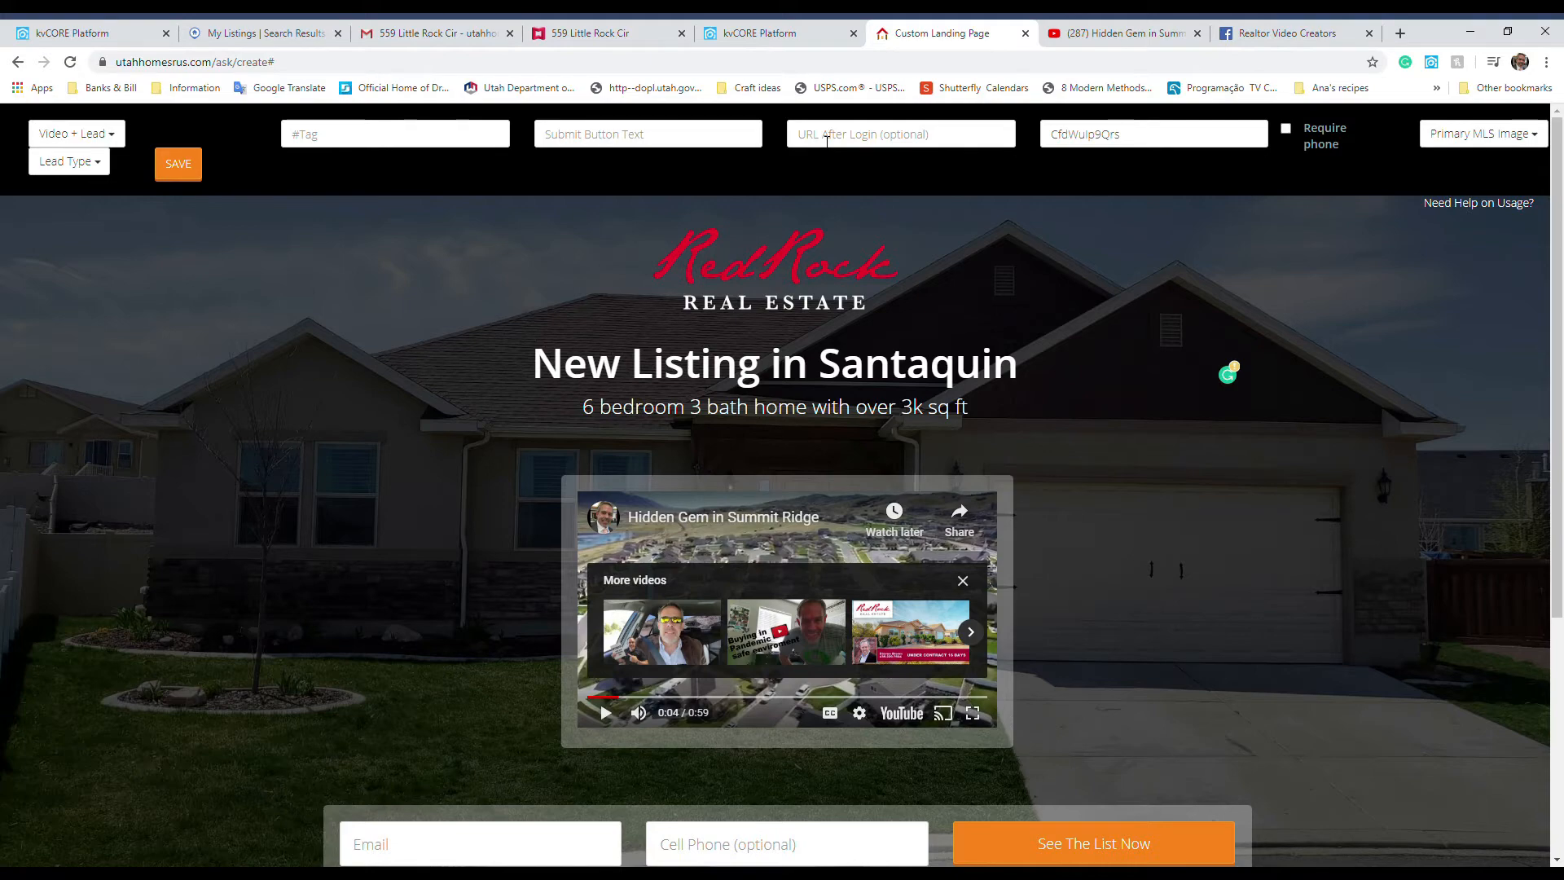
{"action": "left_click", "coordinate": [644, 33]}
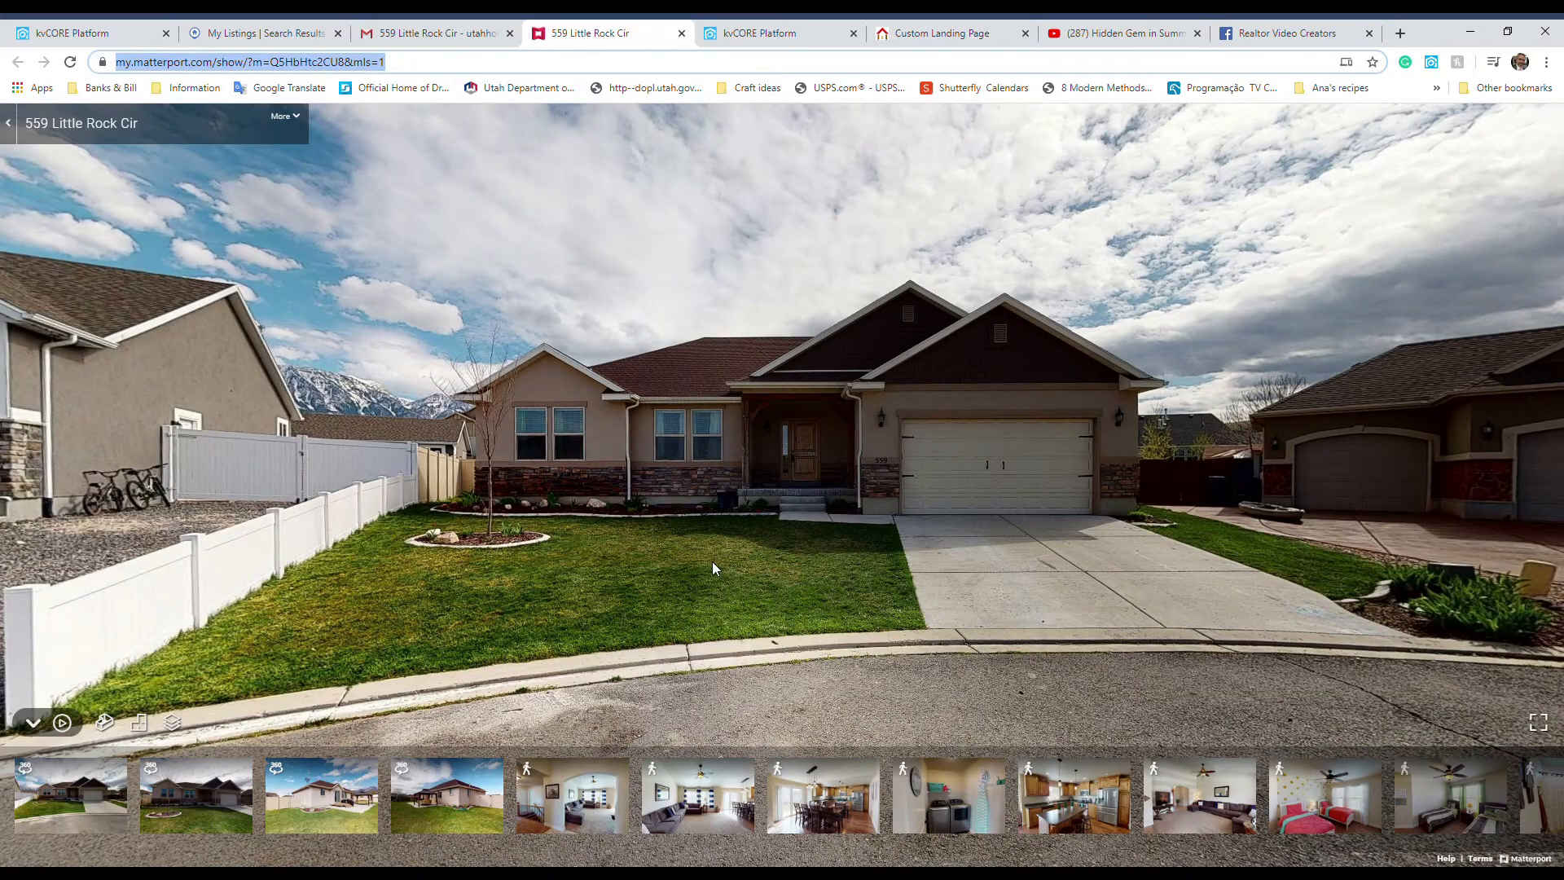
{"action": "left_click", "coordinate": [330, 72]}
{"action": "left_click_drag", "start_coordinate": [421, 63], "coordinate": [126, 79]}
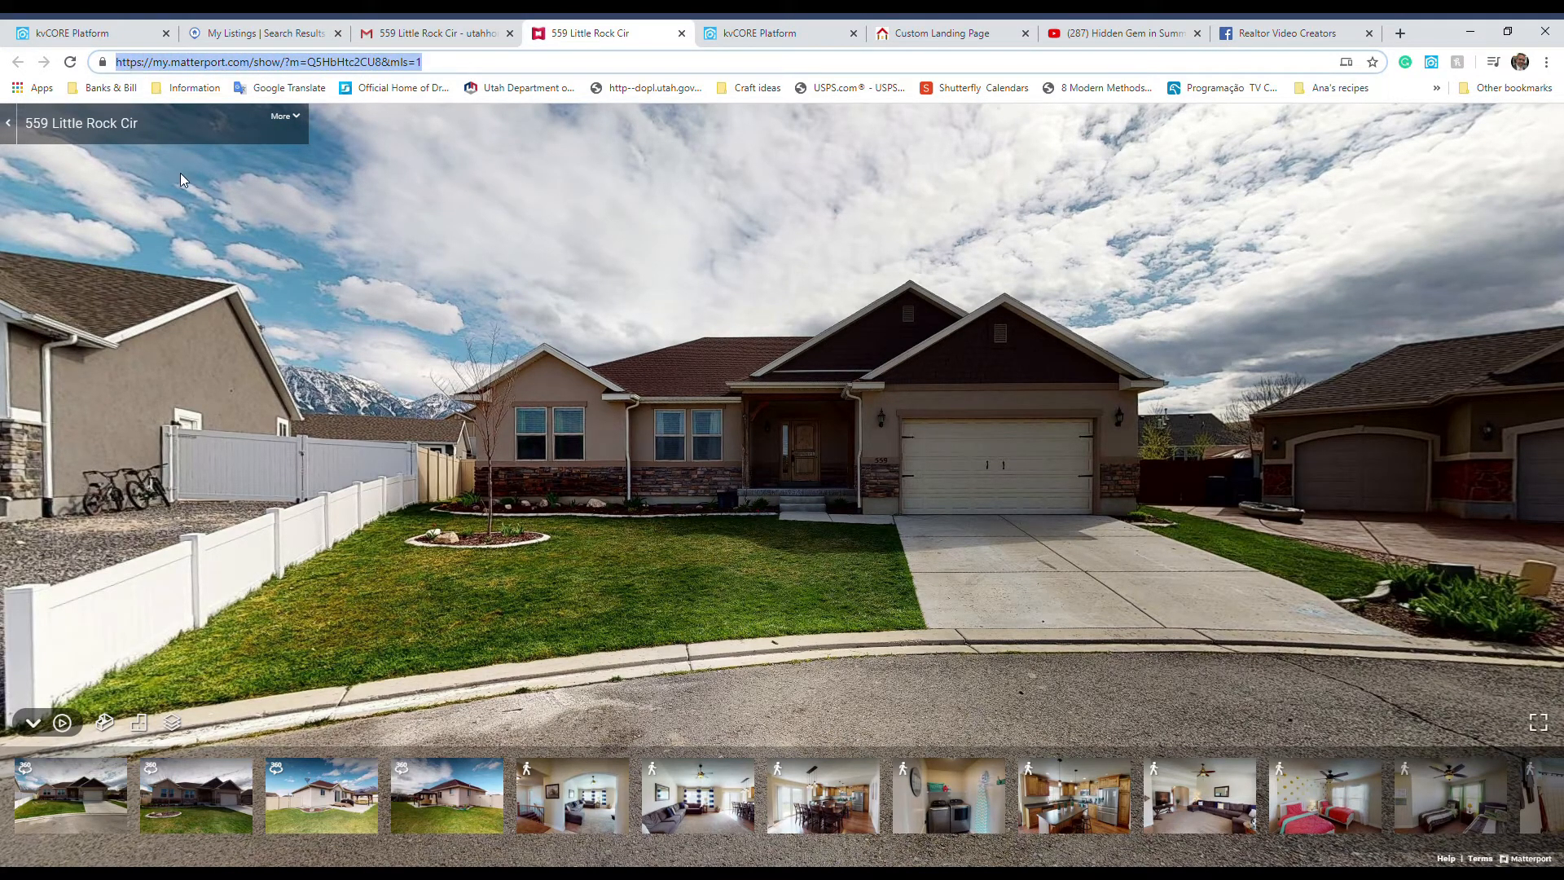
{"action": "left_click", "coordinate": [937, 34]}
{"action": "left_click", "coordinate": [871, 139]}
{"action": "key", "text": "ctrl+v"}
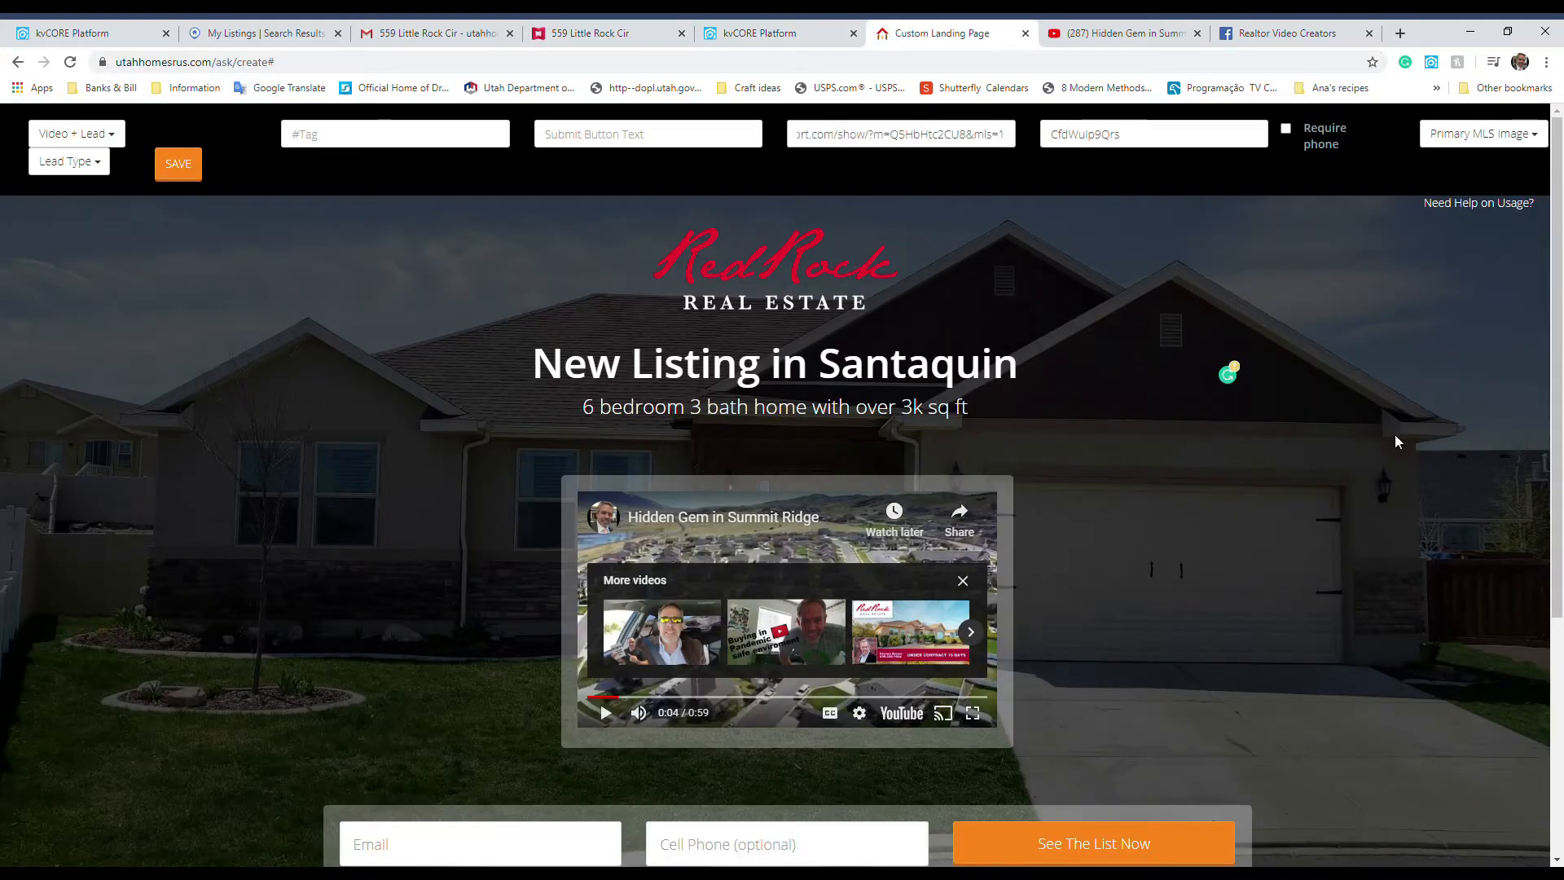
Set the submit button text to "Virtual Walk Thru" and check the button in the lead form.
{"action": "scroll", "coordinate": [1445, 475], "scroll_direction": "down", "scroll_amount": 1}
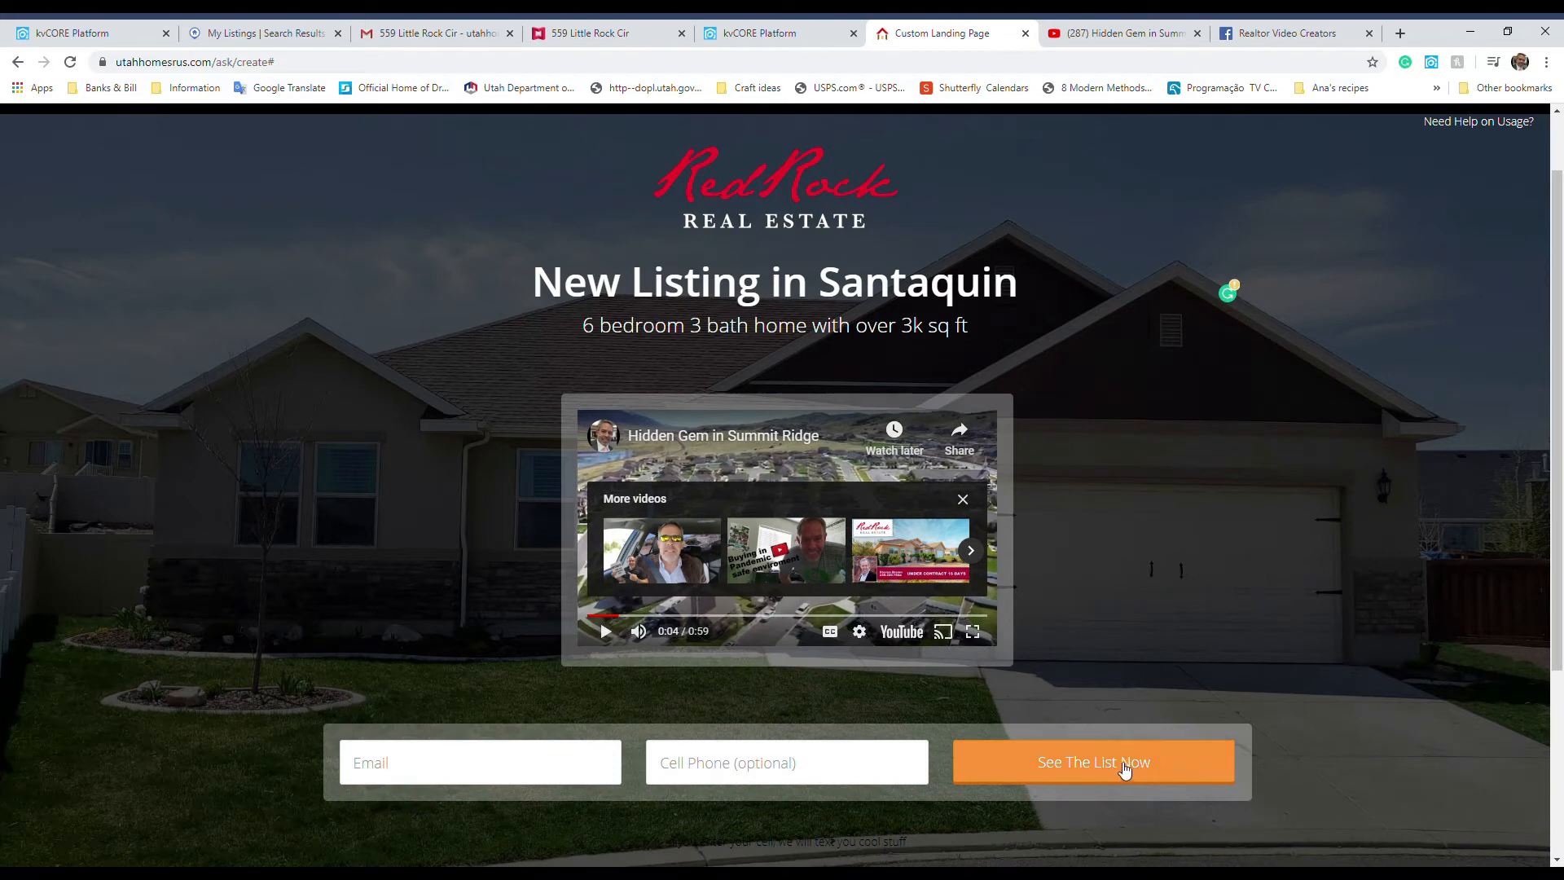
{"action": "scroll", "coordinate": [598, 297], "scroll_direction": "up", "scroll_amount": 1}
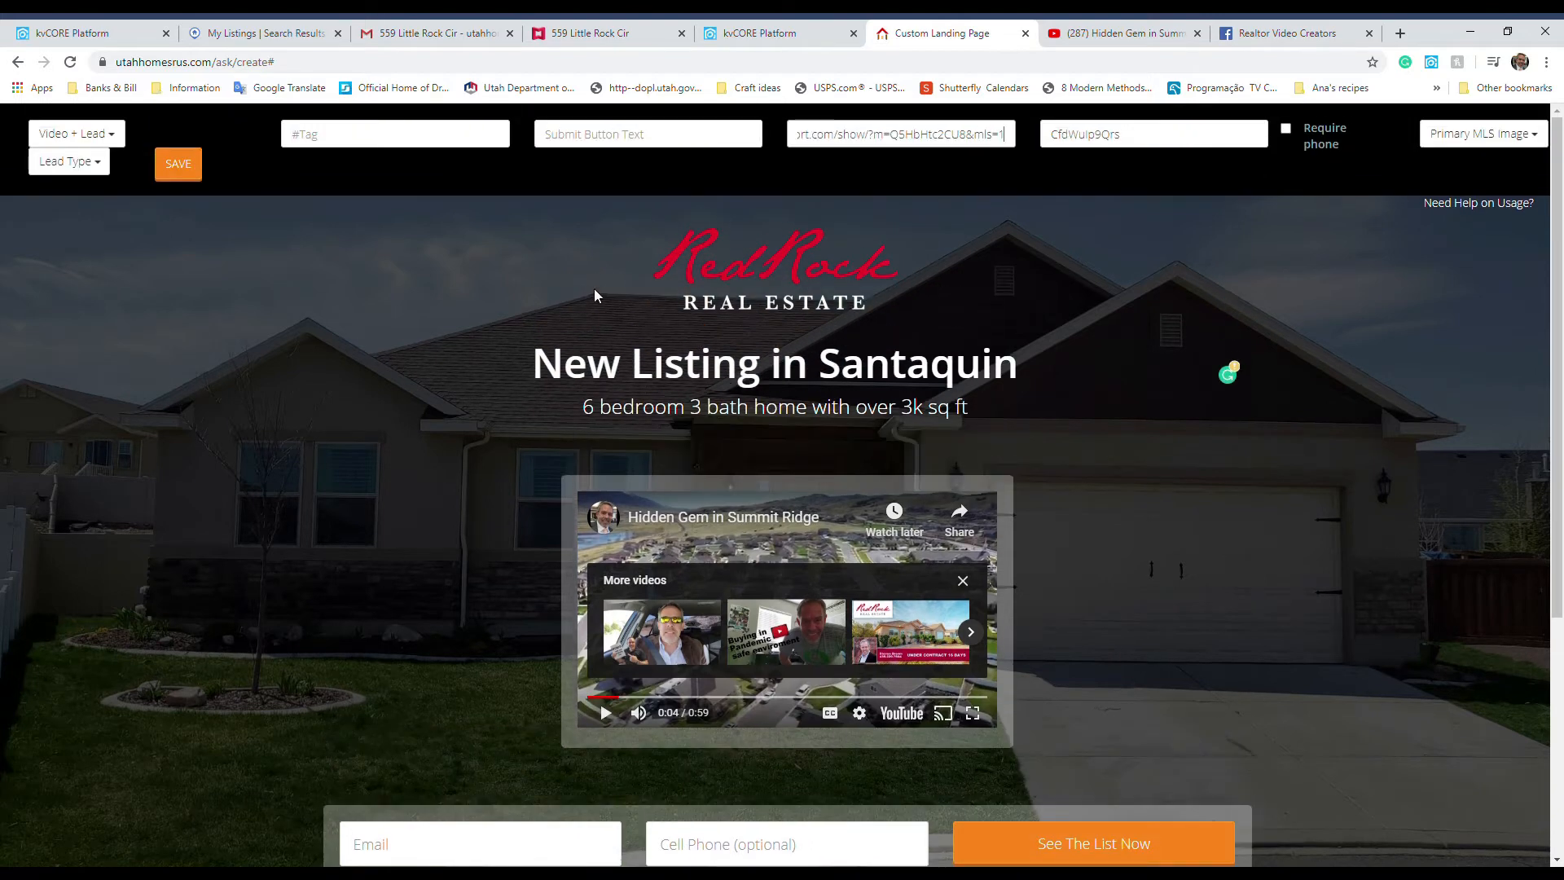
{"action": "left_click", "coordinate": [635, 135]}
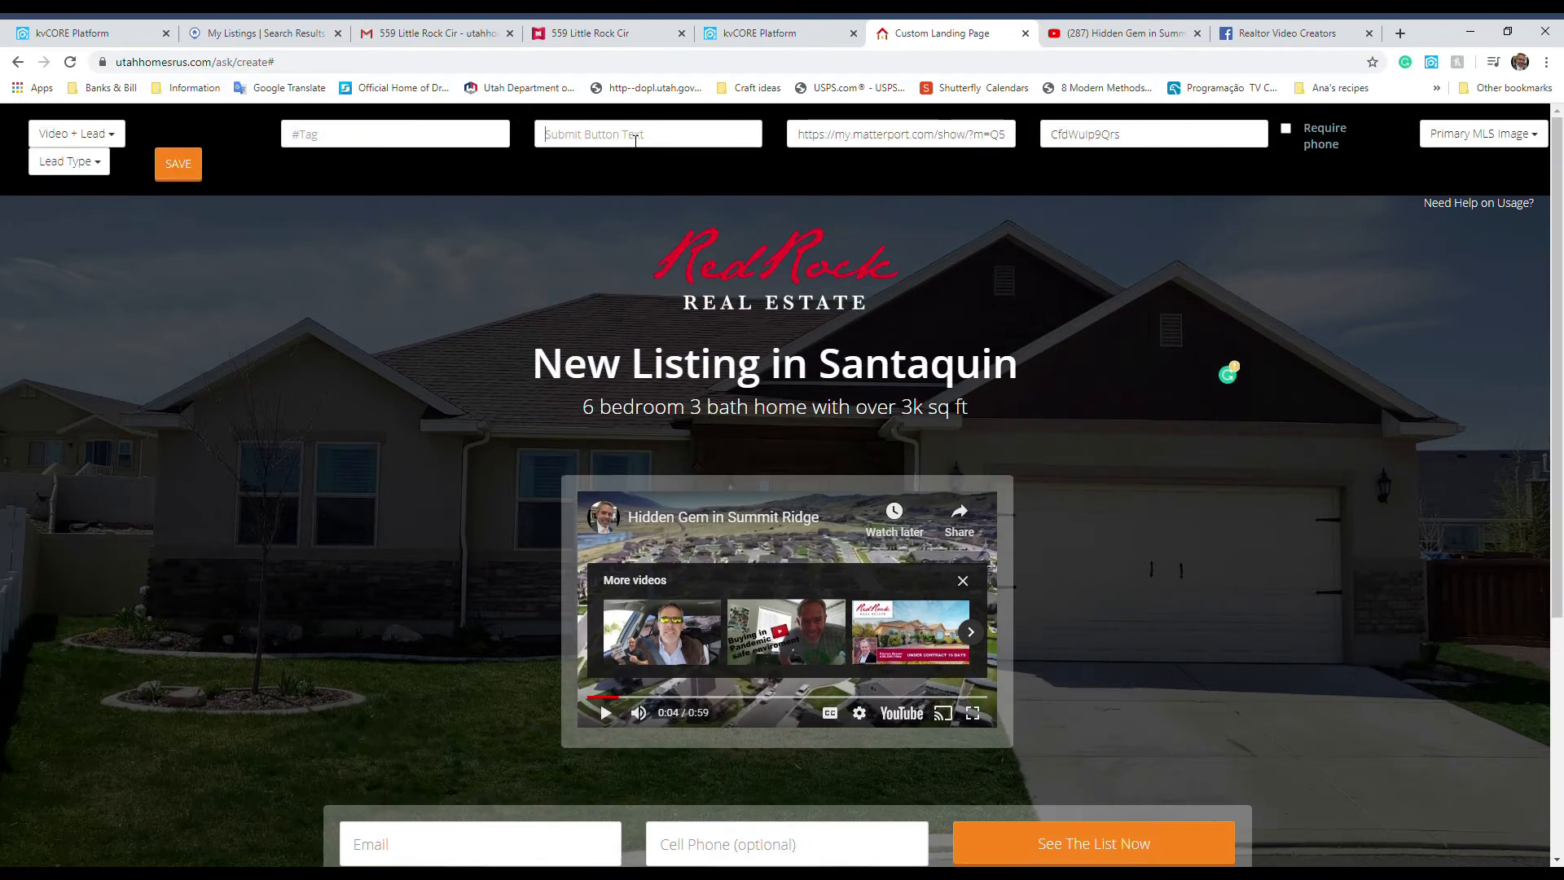
{"action": "type", "text": "Virtu"}
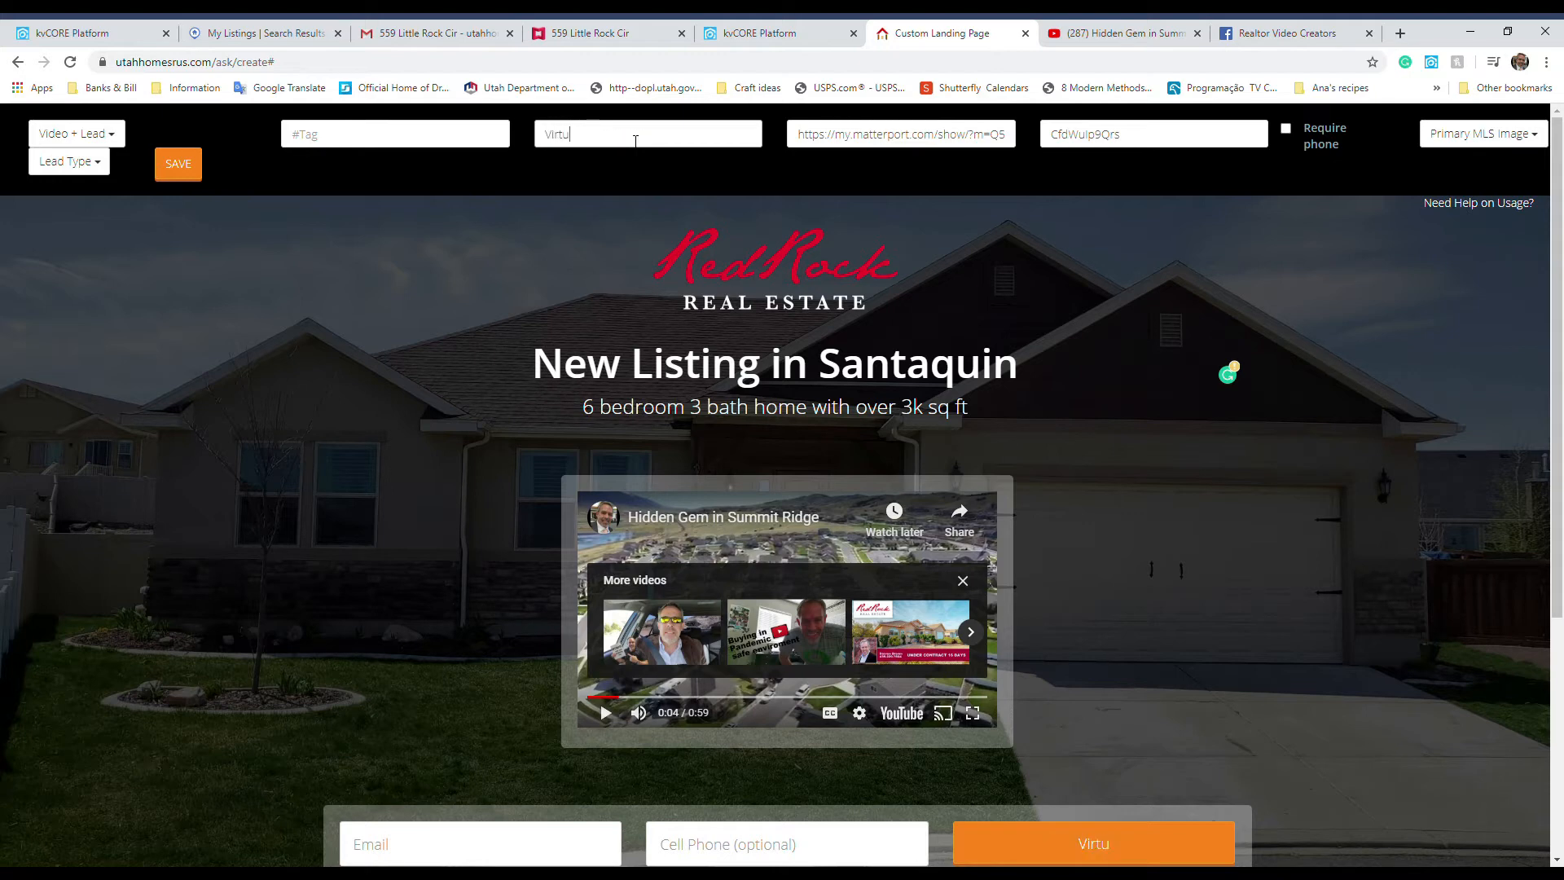
{"action": "type", "text": "al Walk Thru"}
{"action": "scroll", "coordinate": [1464, 557], "scroll_direction": "down", "scroll_amount": 2}
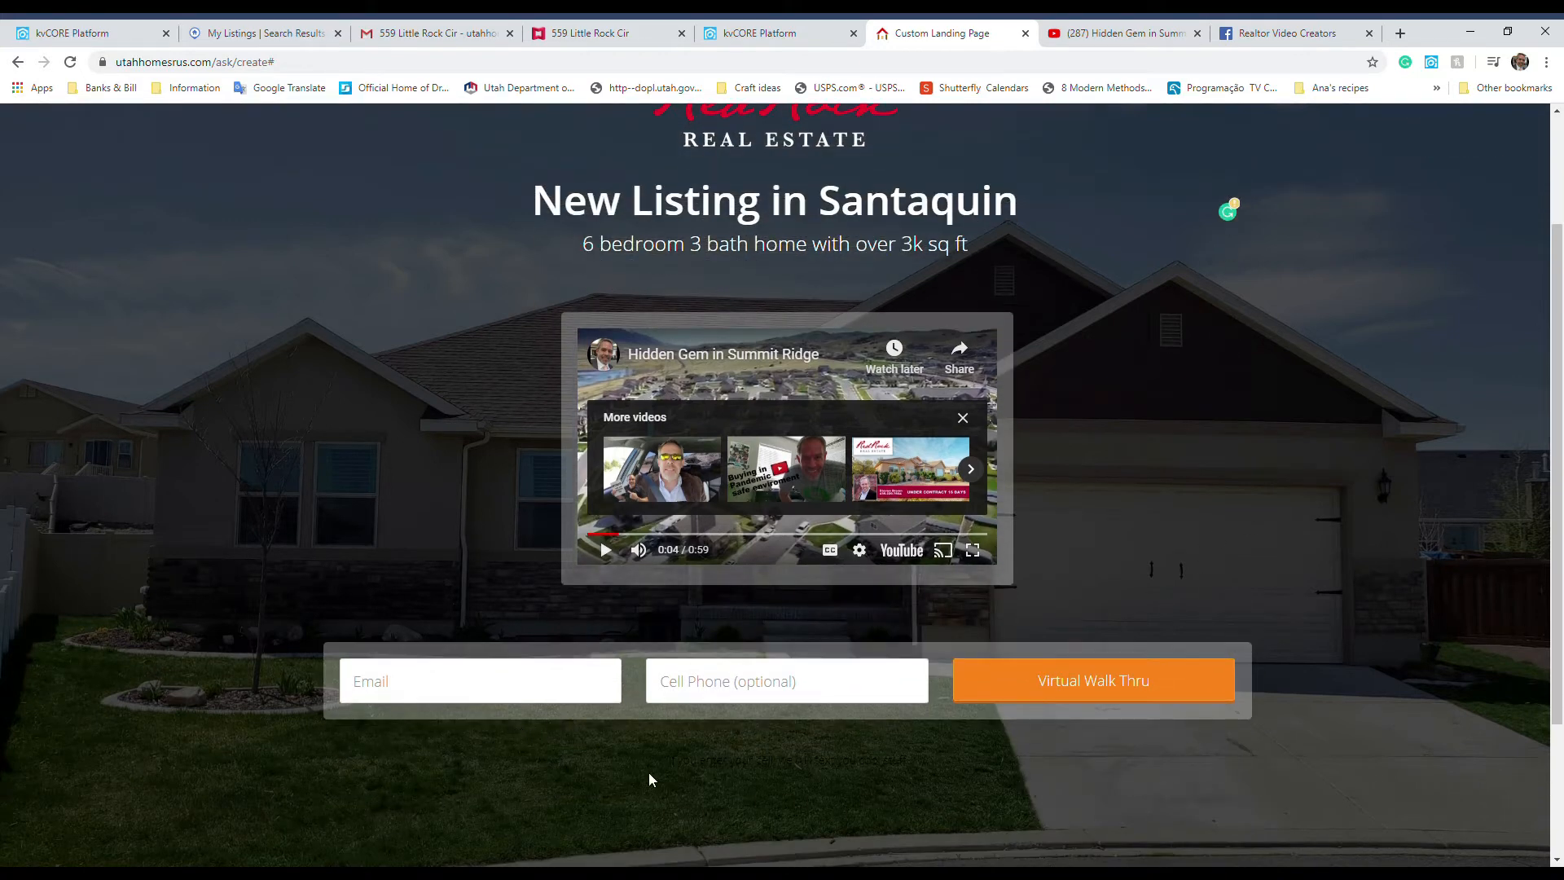
{"action": "scroll", "coordinate": [1123, 579], "scroll_direction": "up", "scroll_amount": 1}
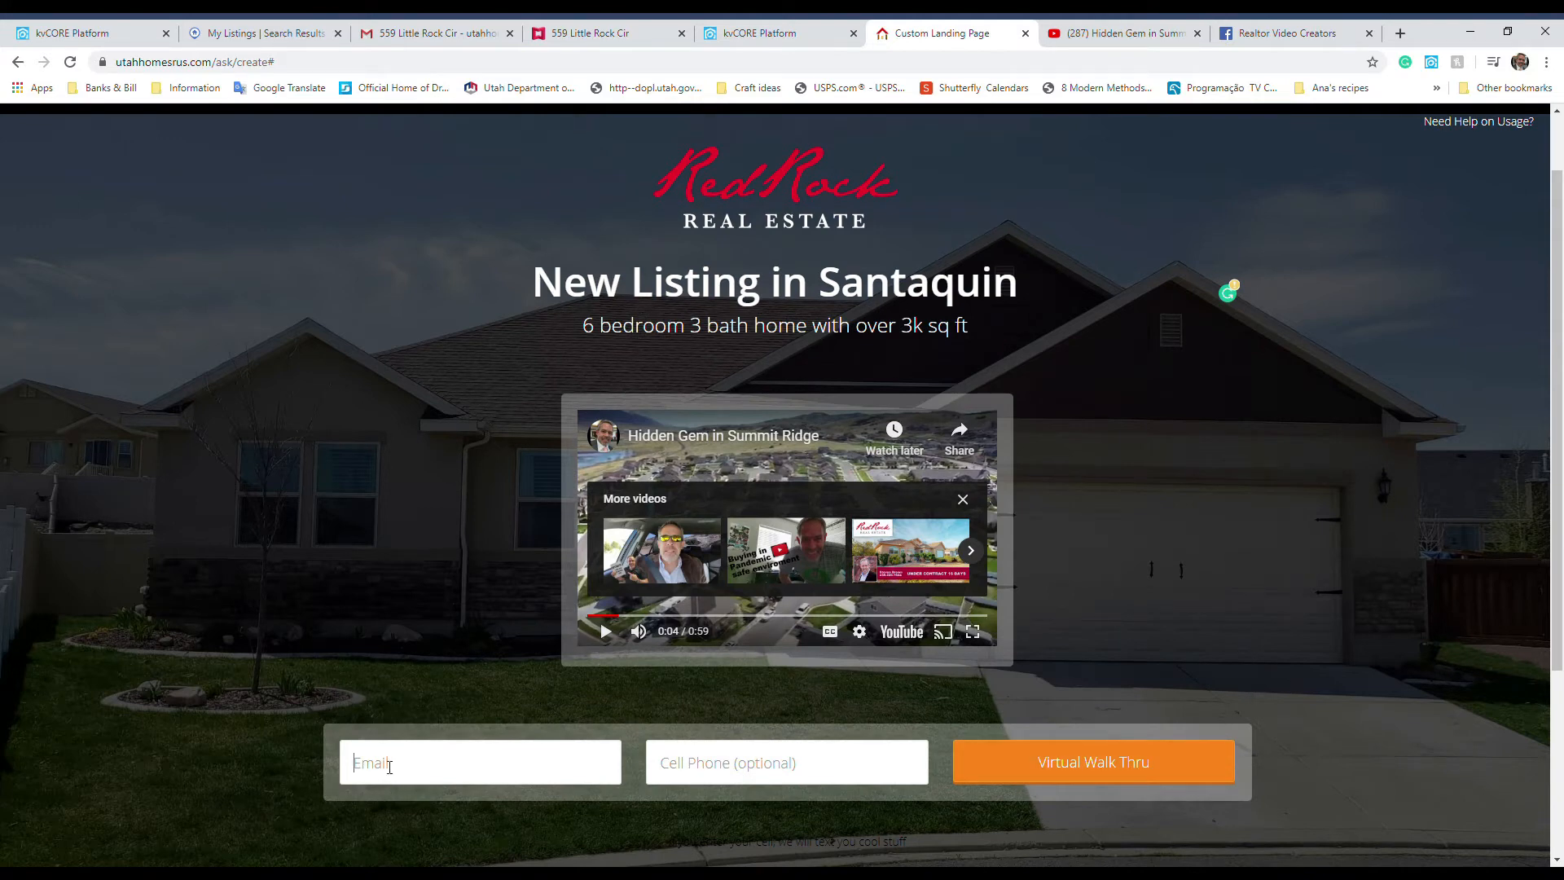
{"action": "left_click", "coordinate": [400, 809]}
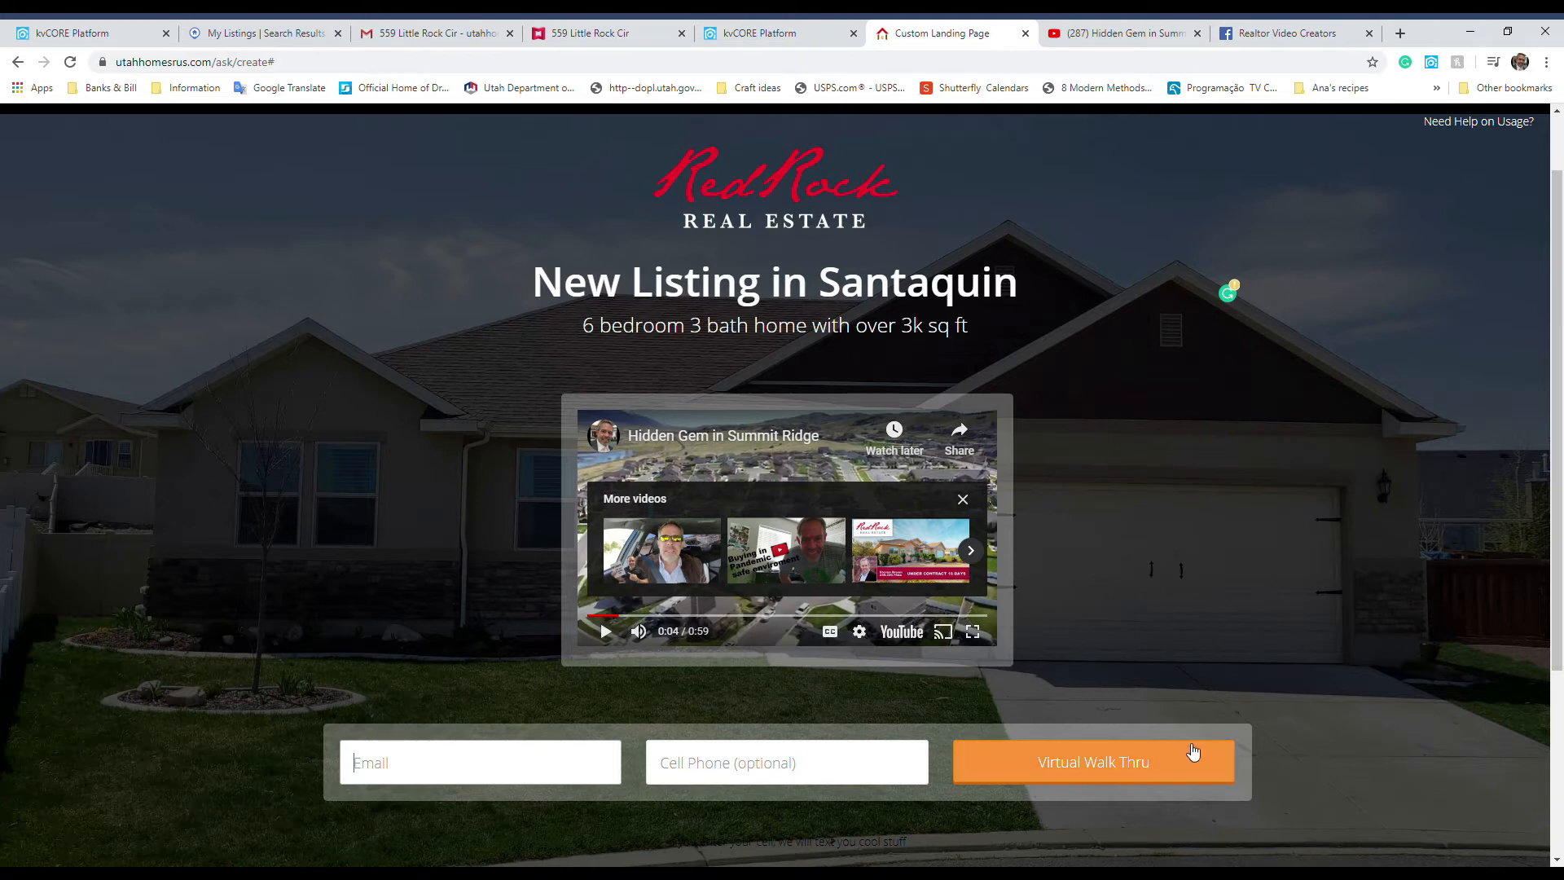
{"action": "scroll", "coordinate": [1161, 549], "scroll_direction": "up", "scroll_amount": 1}
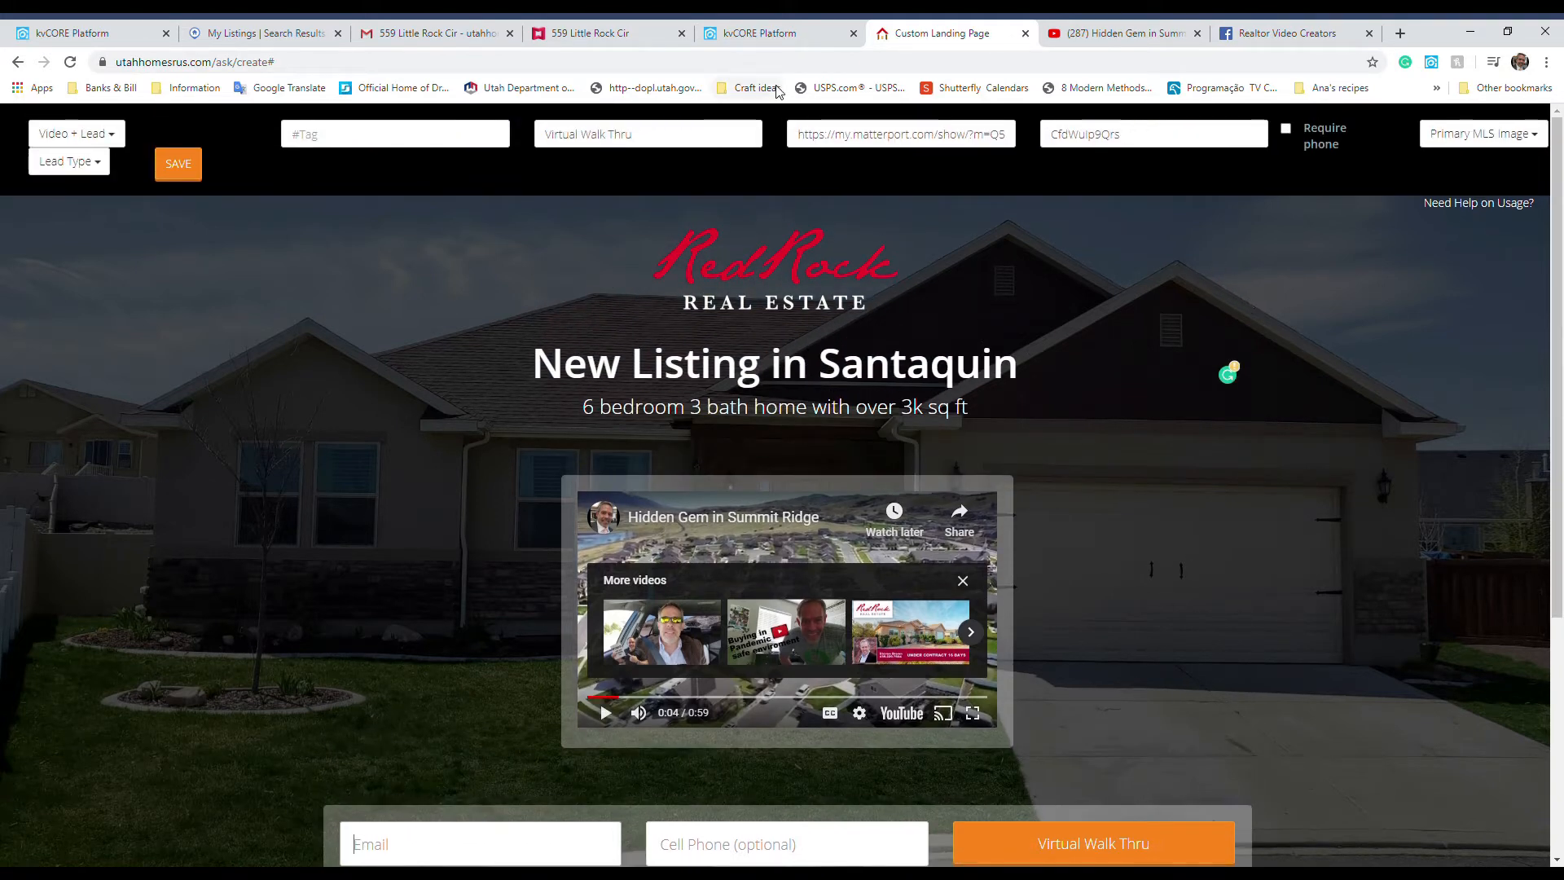
Save the landing page without a tag, accept the no-further-edits warning and pause the video on the published page.
{"action": "left_click", "coordinate": [308, 140]}
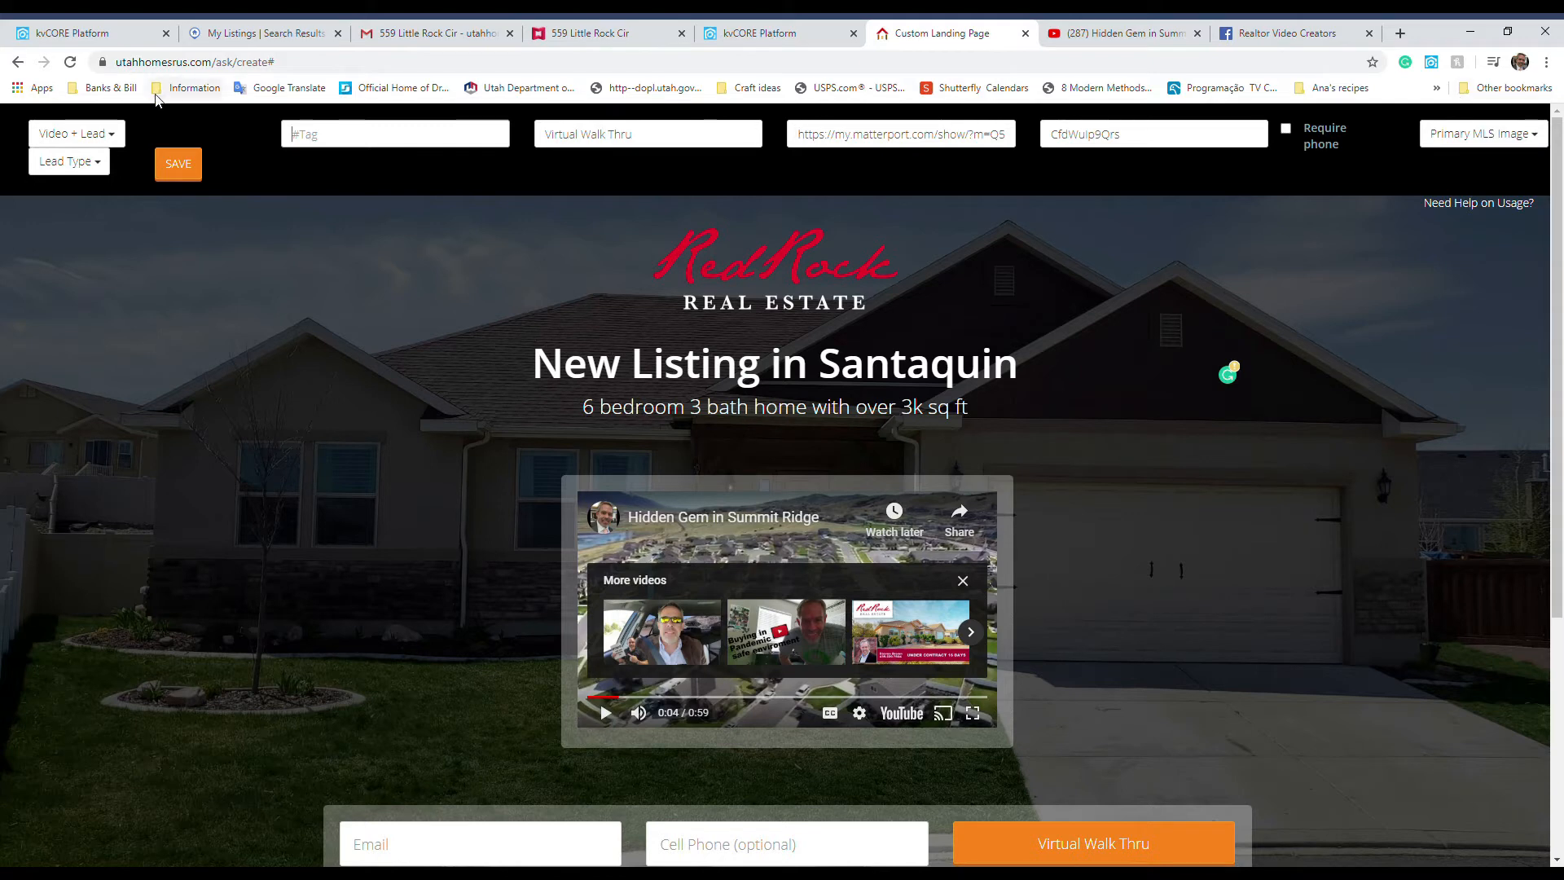
{"action": "left_click", "coordinate": [181, 164]}
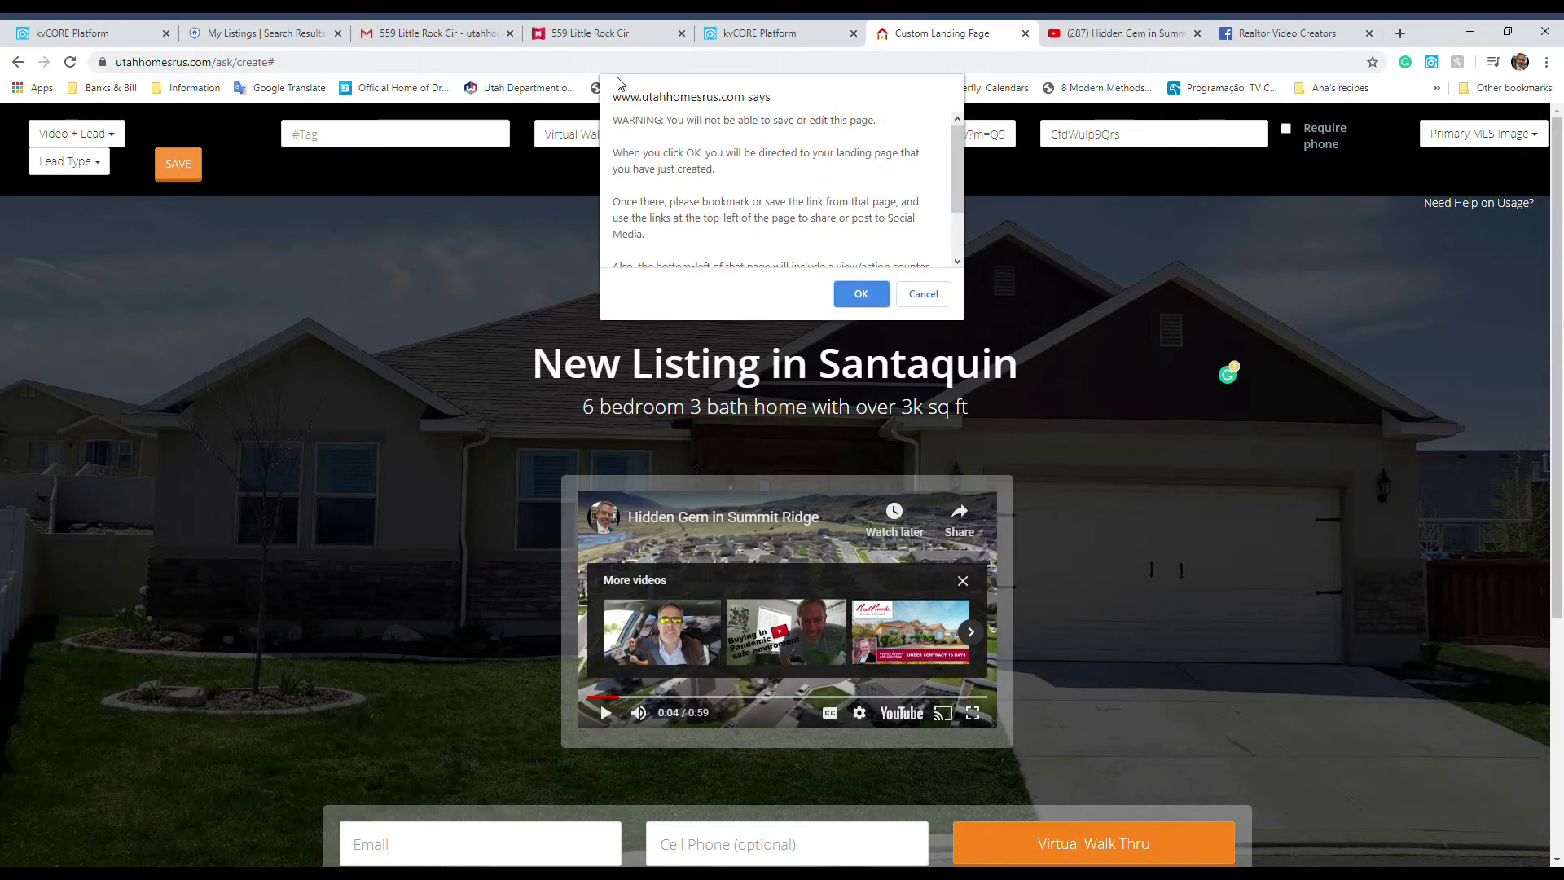
{"action": "left_click", "coordinate": [878, 295]}
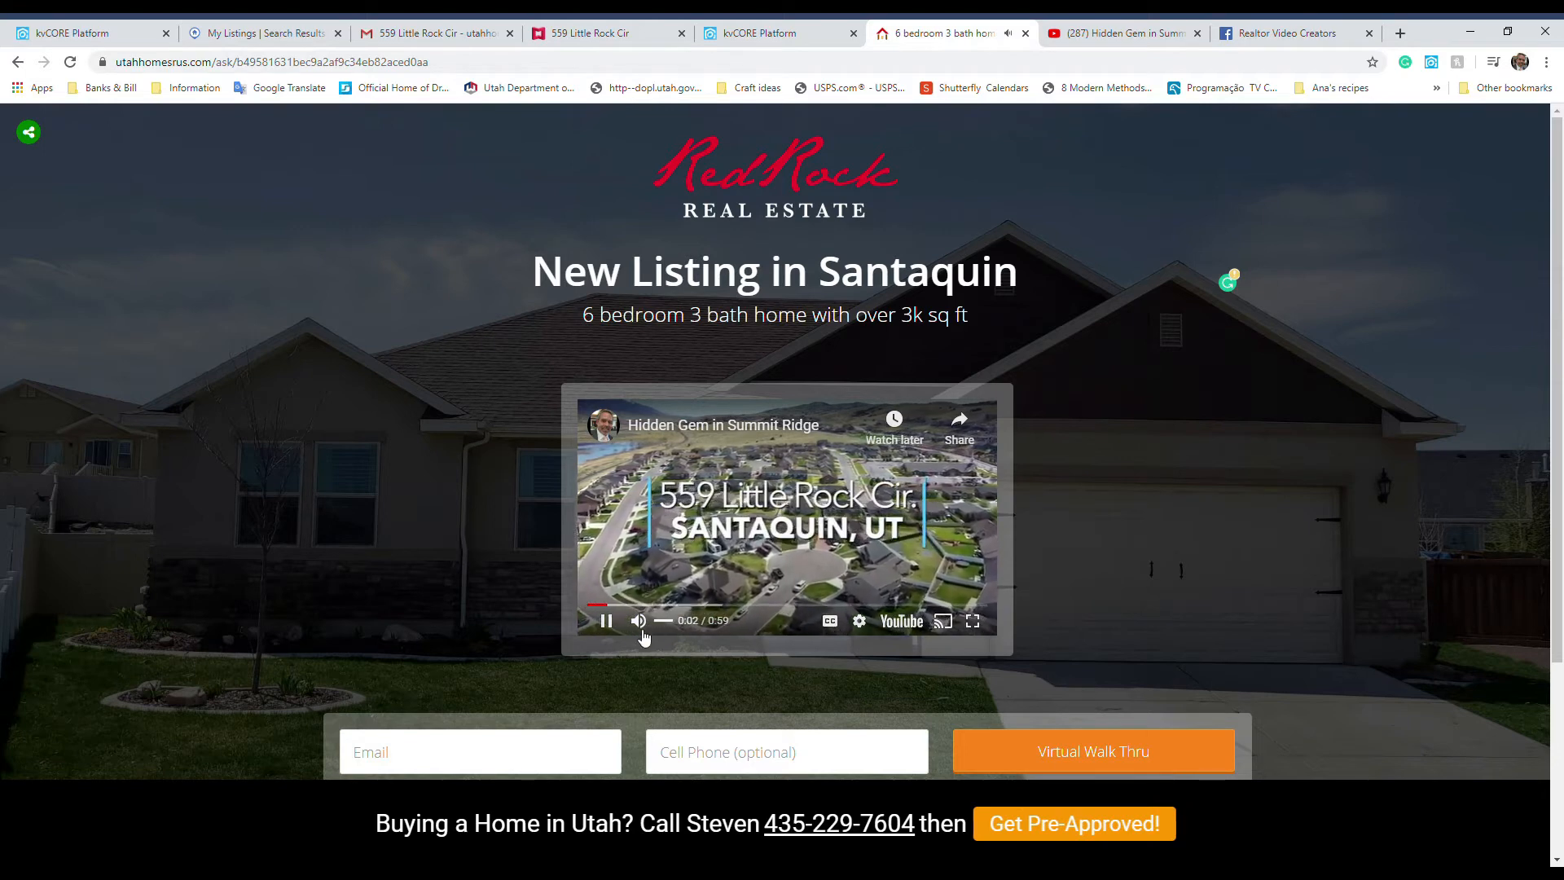
{"action": "left_click", "coordinate": [618, 632]}
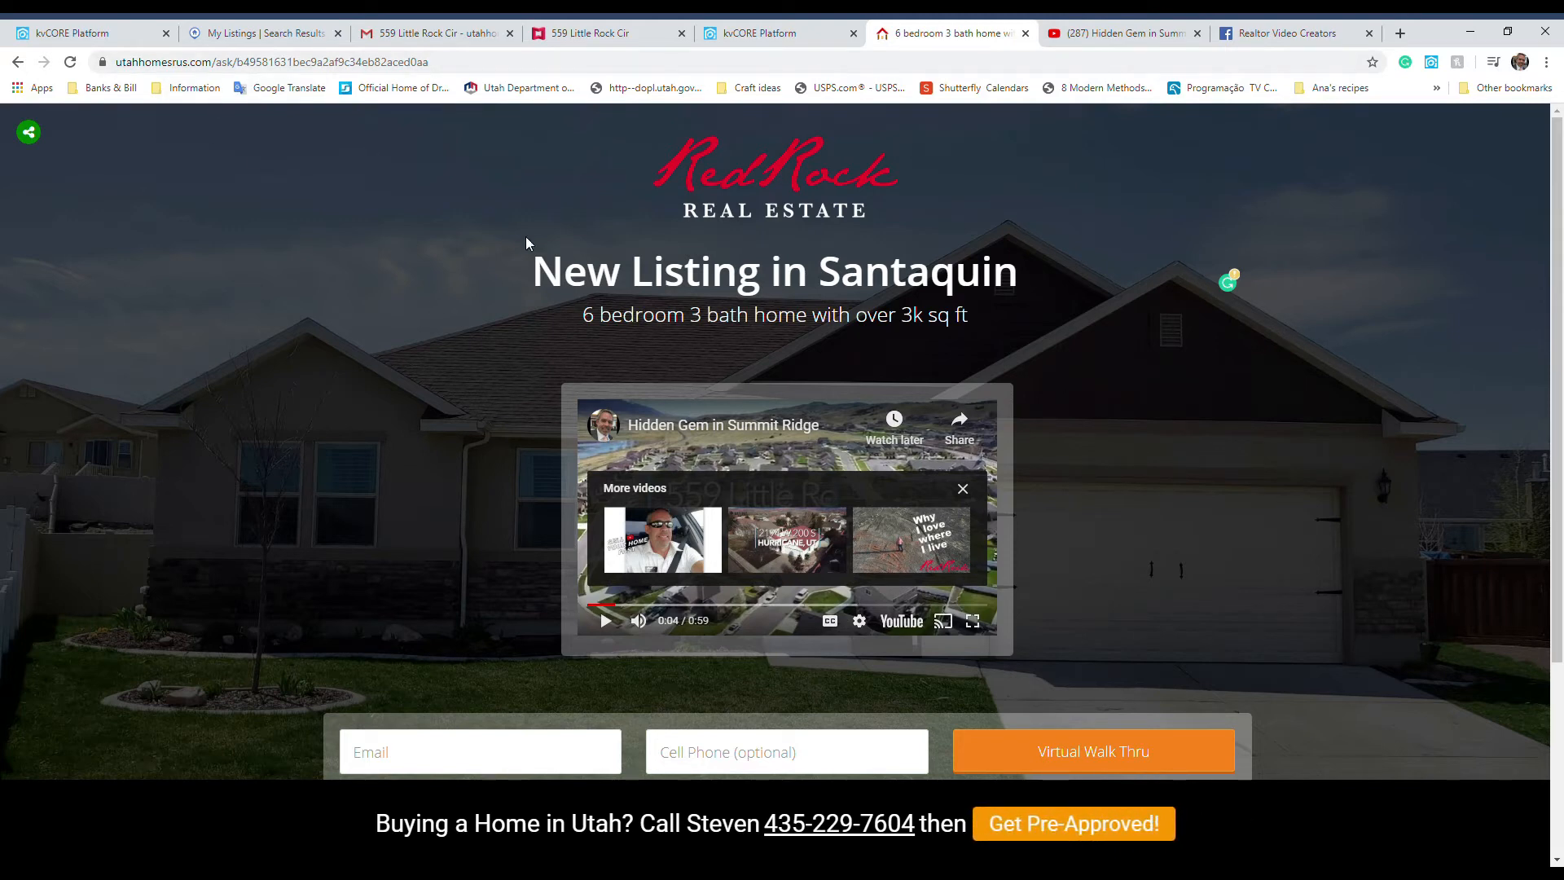
Copy the published landing page's web address, switch to Facebook and open the Southern Utah Homes business page from the list of managed pages.
{"action": "left_click", "coordinate": [393, 63]}
{"action": "key", "text": "ctrl+c"}
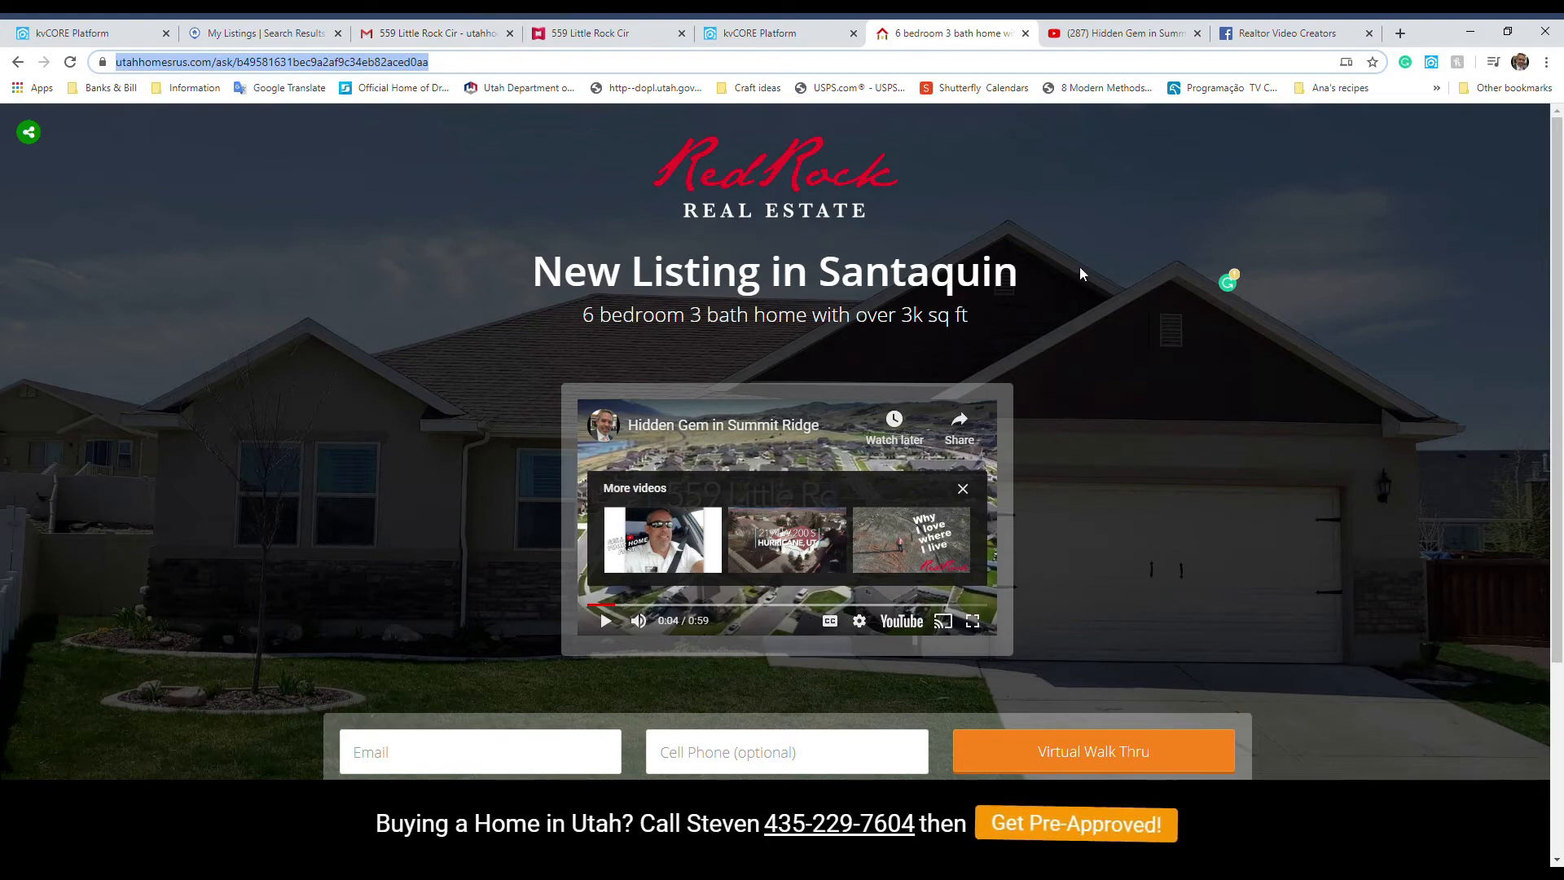
{"action": "left_click", "coordinate": [1268, 40]}
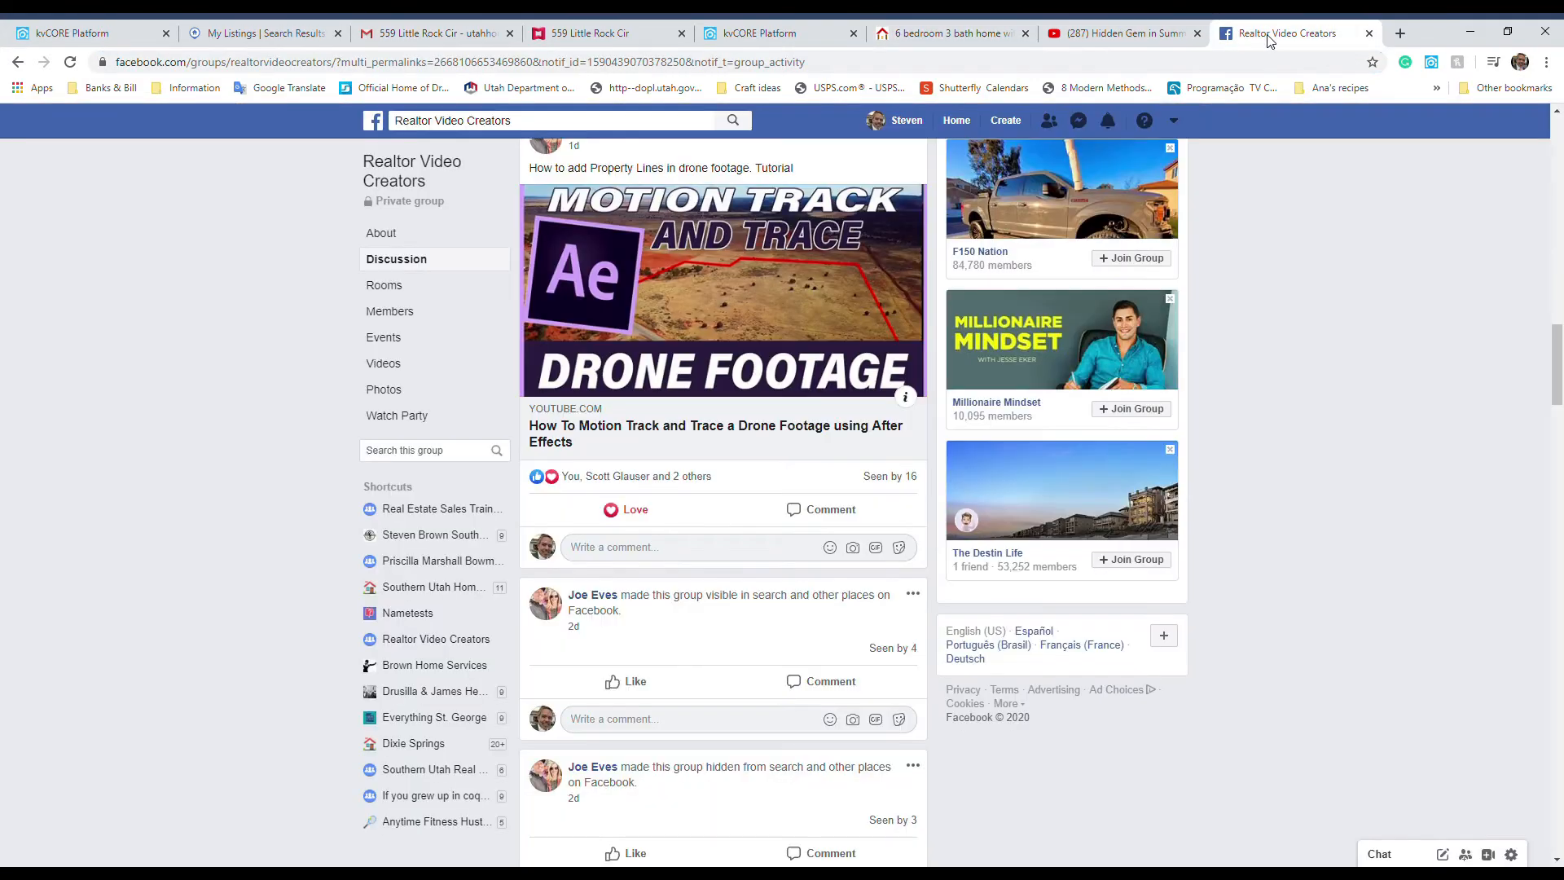
{"action": "scroll", "coordinate": [744, 461], "scroll_direction": "down", "scroll_amount": 4}
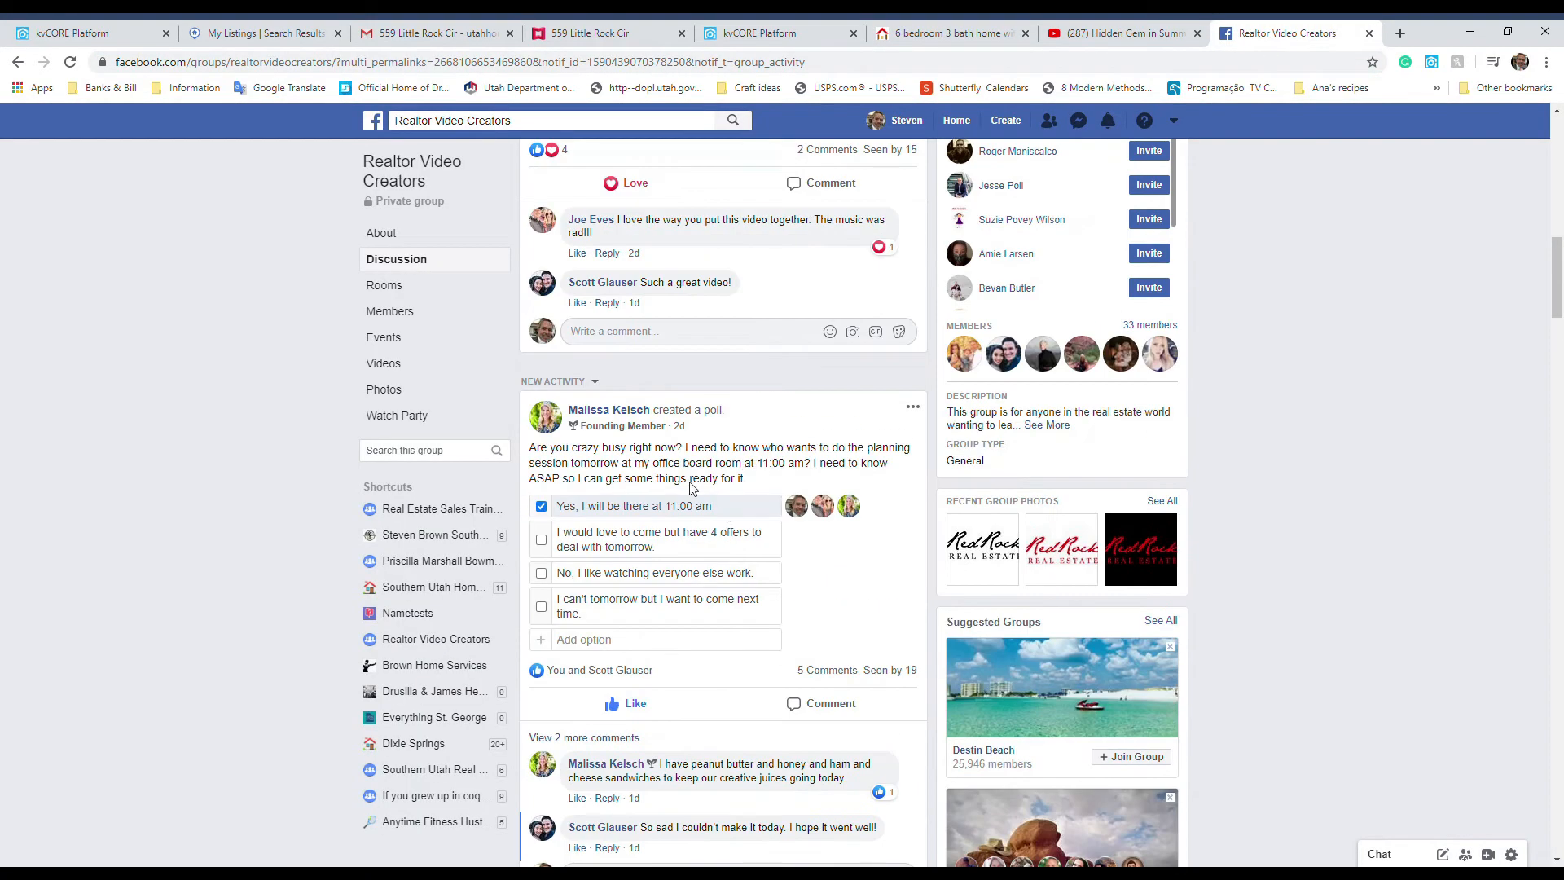
{"action": "scroll", "coordinate": [733, 489], "scroll_direction": "up", "scroll_amount": 10}
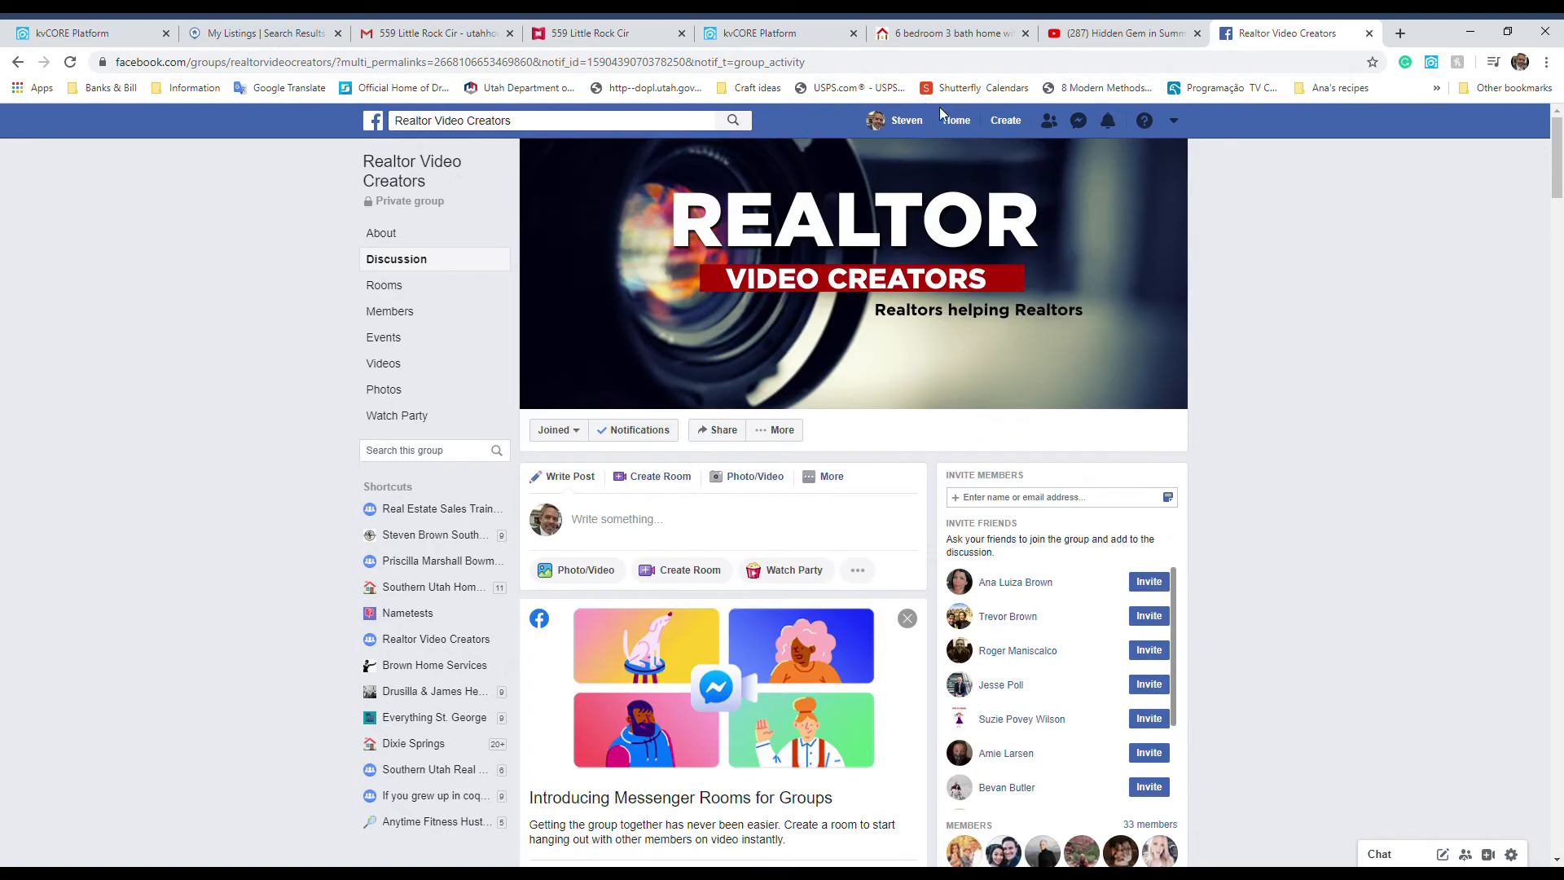
{"action": "left_click", "coordinate": [1174, 120]}
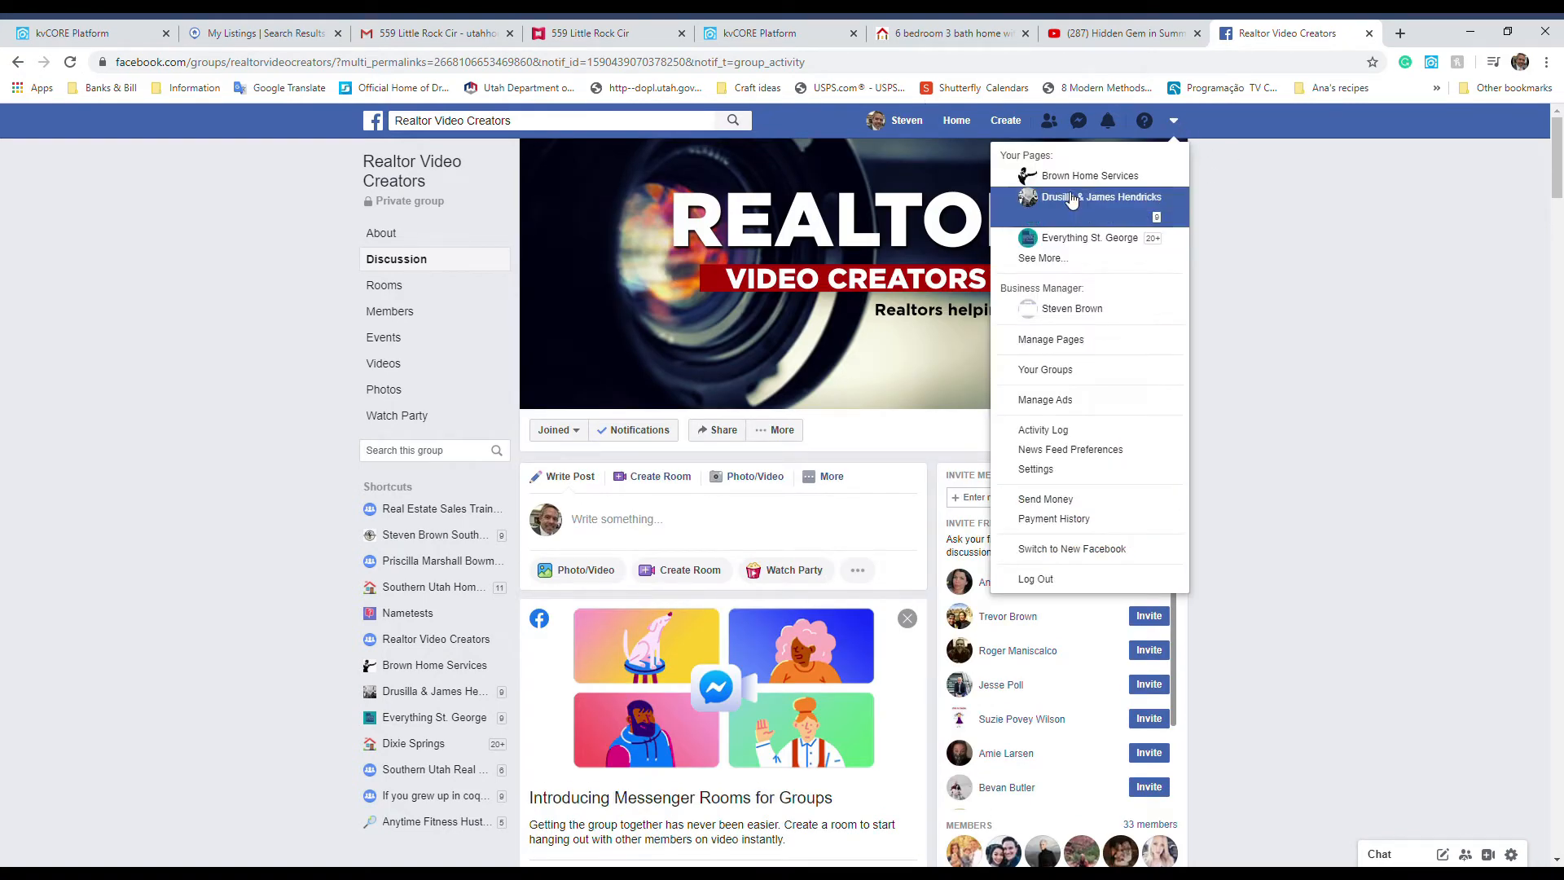
{"action": "left_click", "coordinate": [1039, 258]}
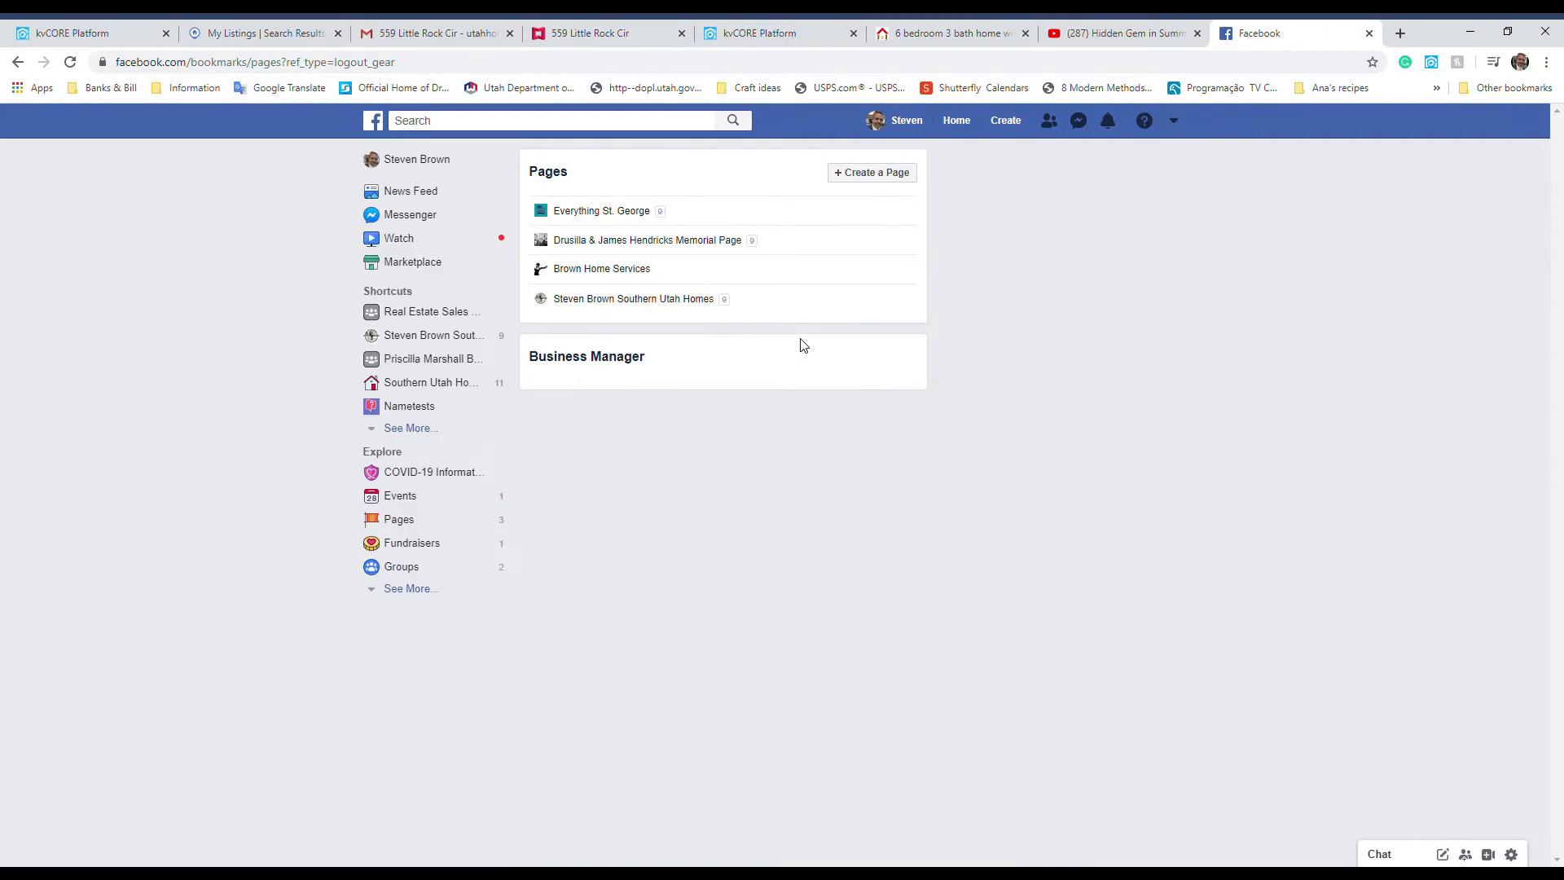
{"action": "left_click", "coordinate": [665, 301]}
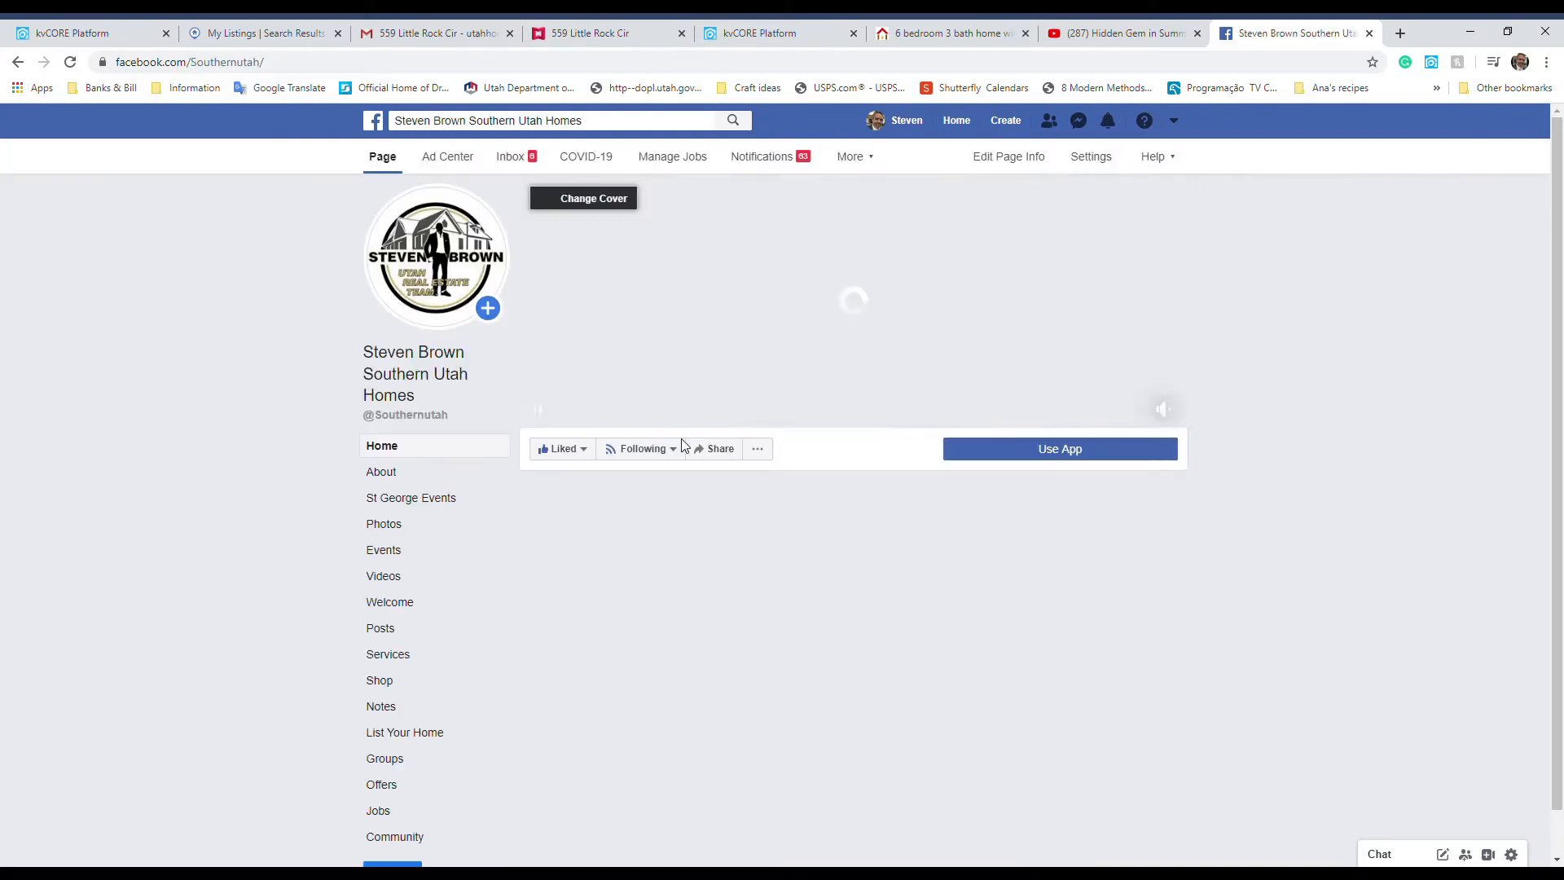
Start a new post on the business page and paste the landing page link into it.
{"action": "scroll", "coordinate": [735, 590], "scroll_direction": "down", "scroll_amount": 3}
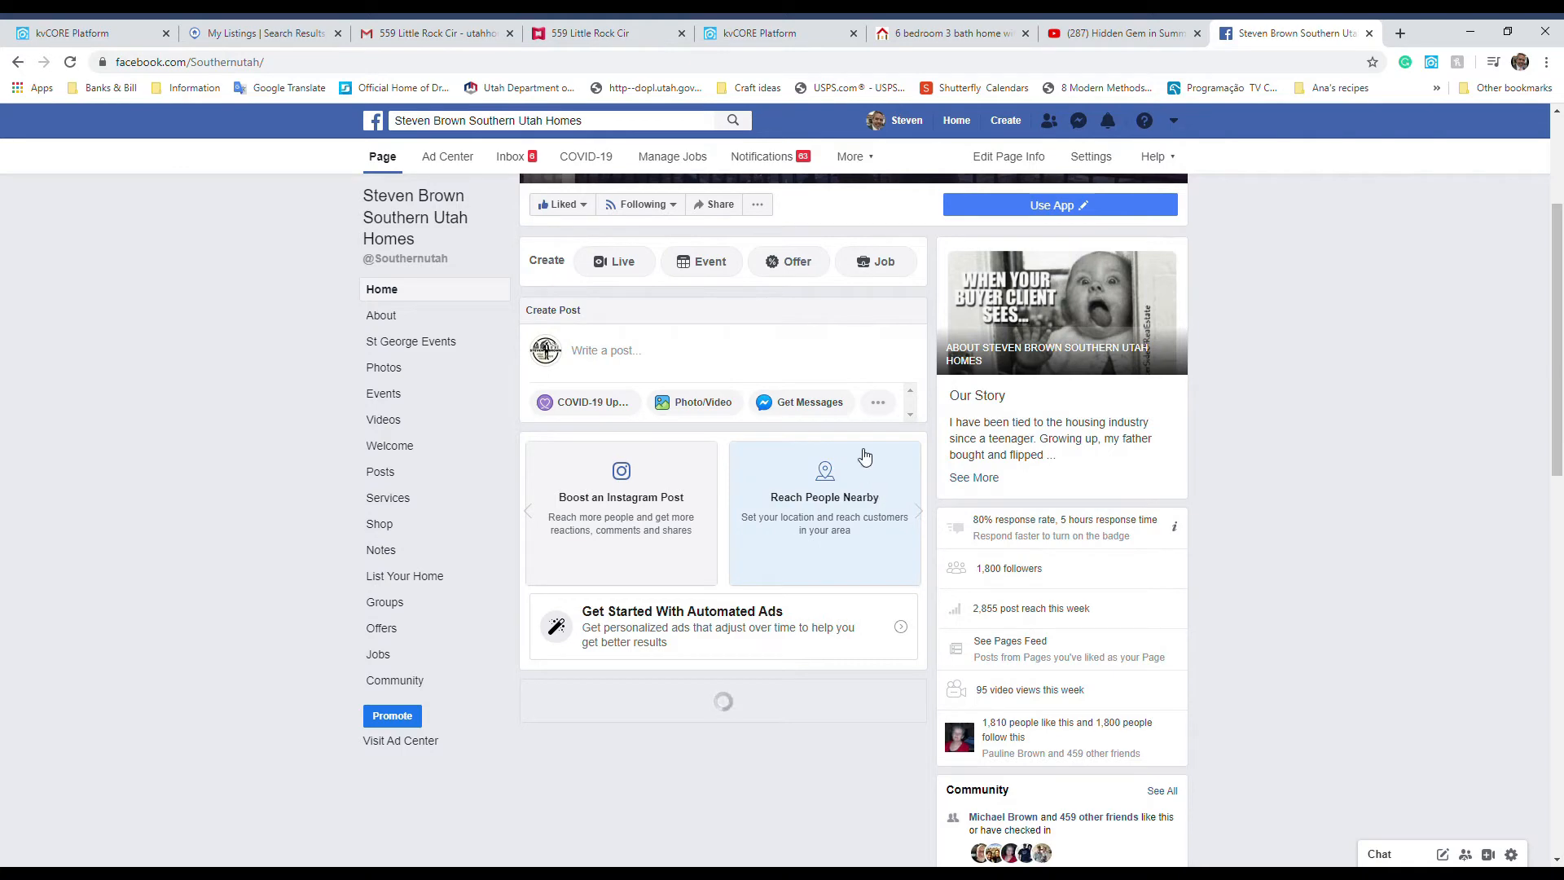
{"action": "left_click", "coordinate": [601, 353]}
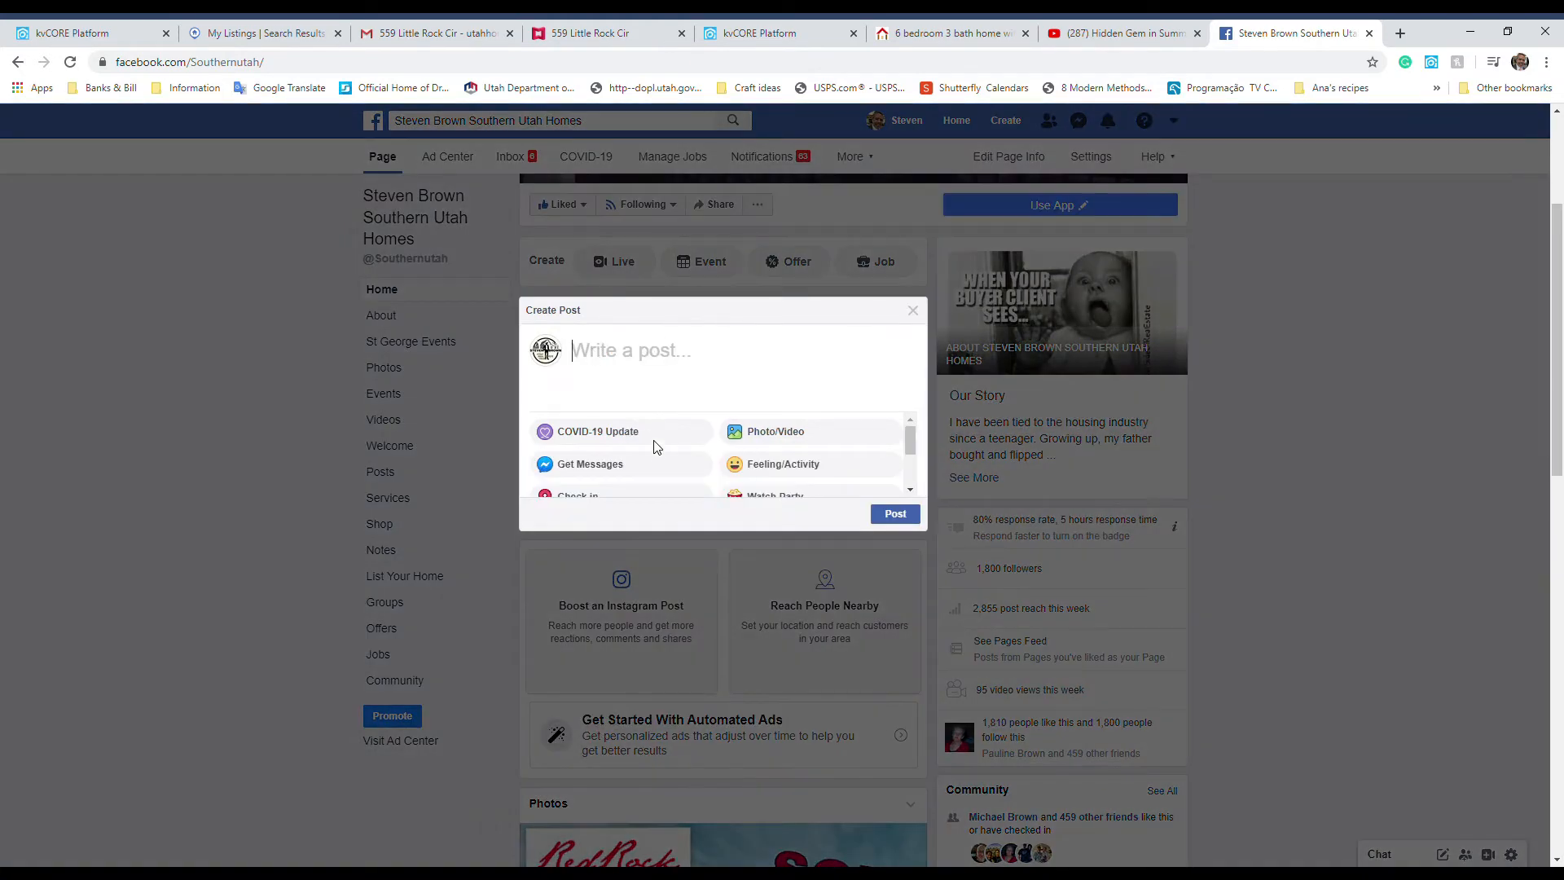
{"action": "key", "text": "ctrl+v"}
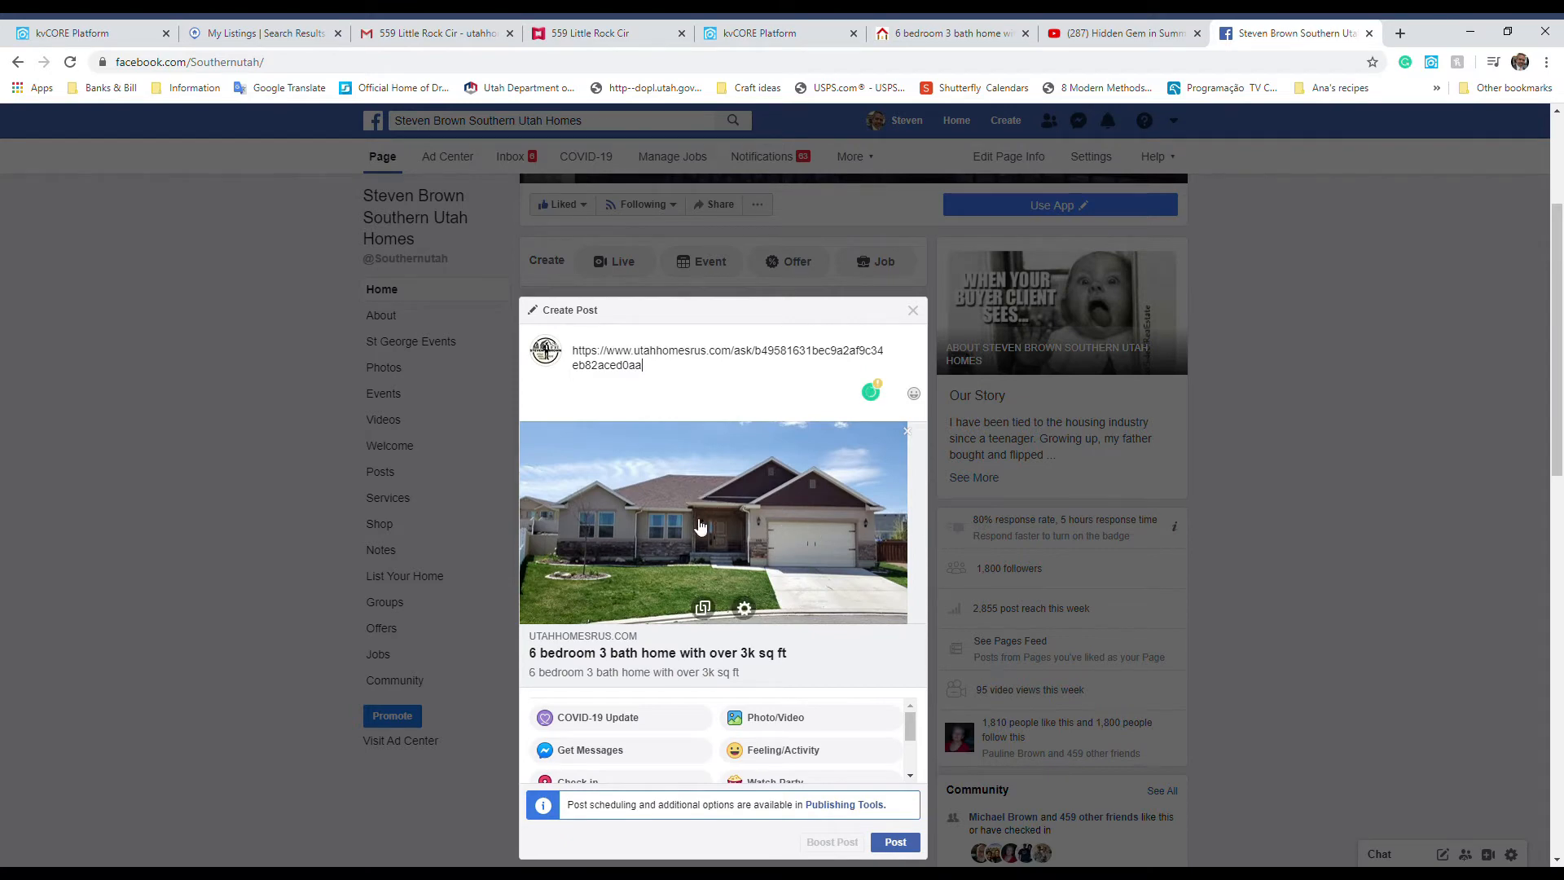
Replace the link text in the post with "Click here to see inside." and publish the post on the business page.
{"action": "left_click_drag", "start_coordinate": [640, 372], "coordinate": [577, 357]}
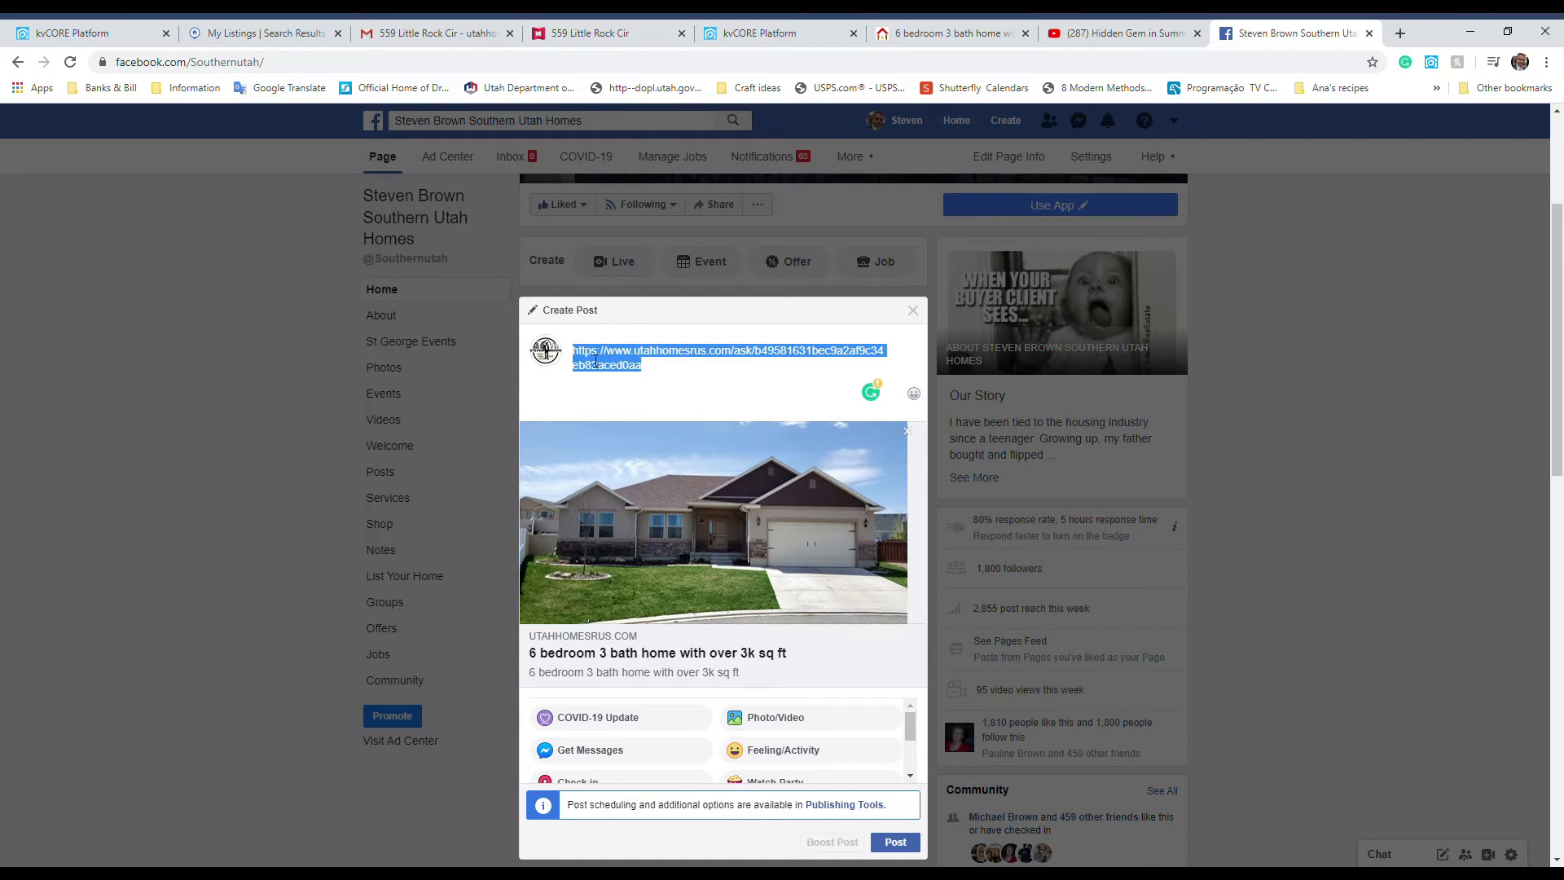
{"action": "type", "text": "Click here to see inside."}
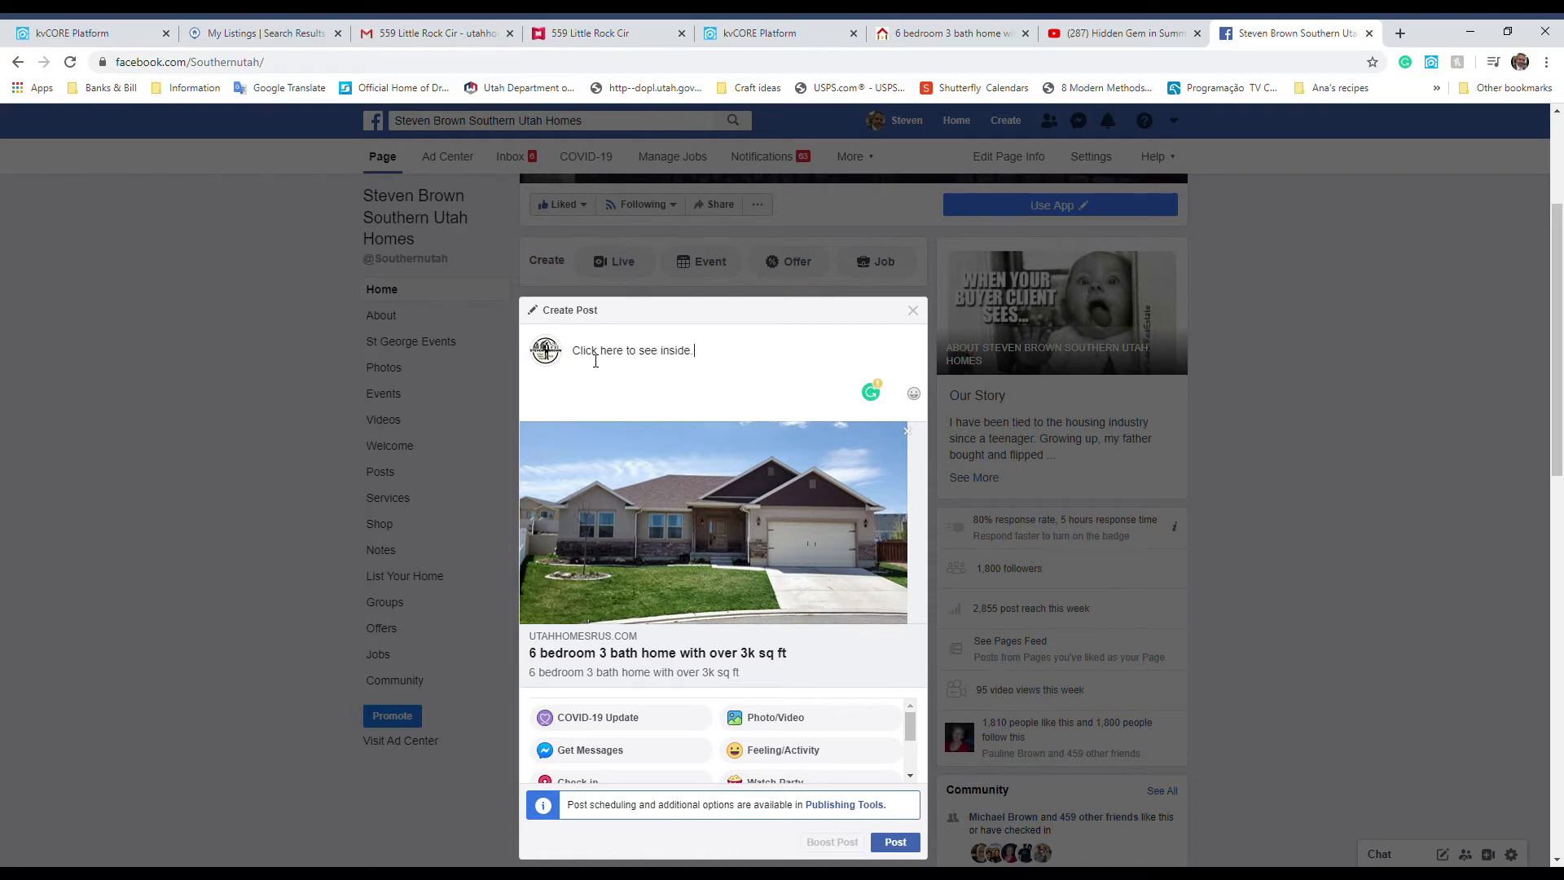
{"action": "scroll", "coordinate": [757, 444], "scroll_direction": "down", "scroll_amount": 4}
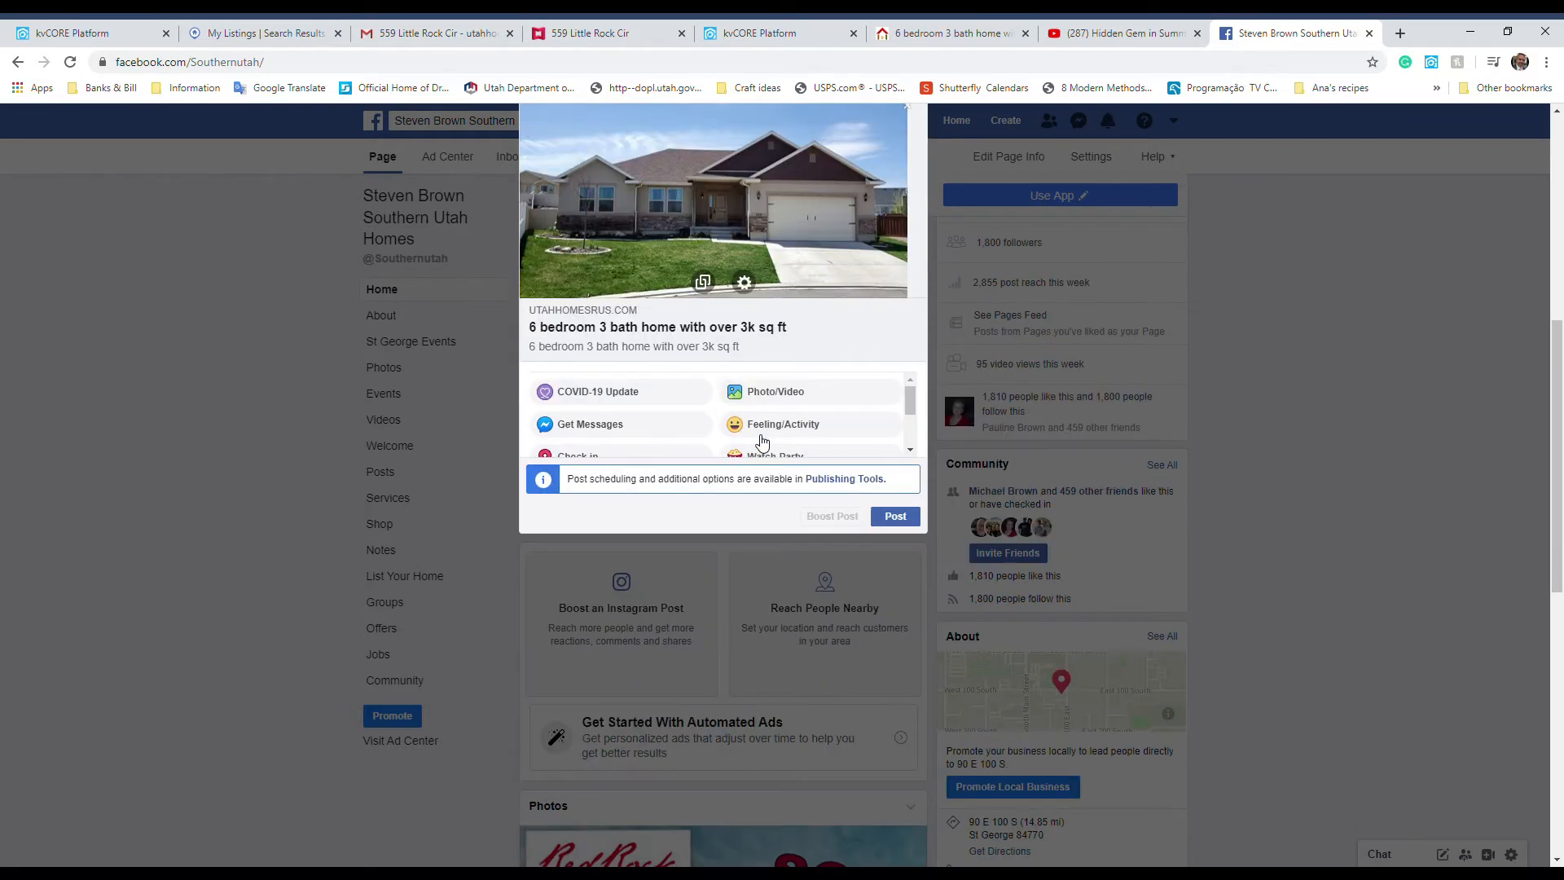
{"action": "left_click", "coordinate": [895, 517]}
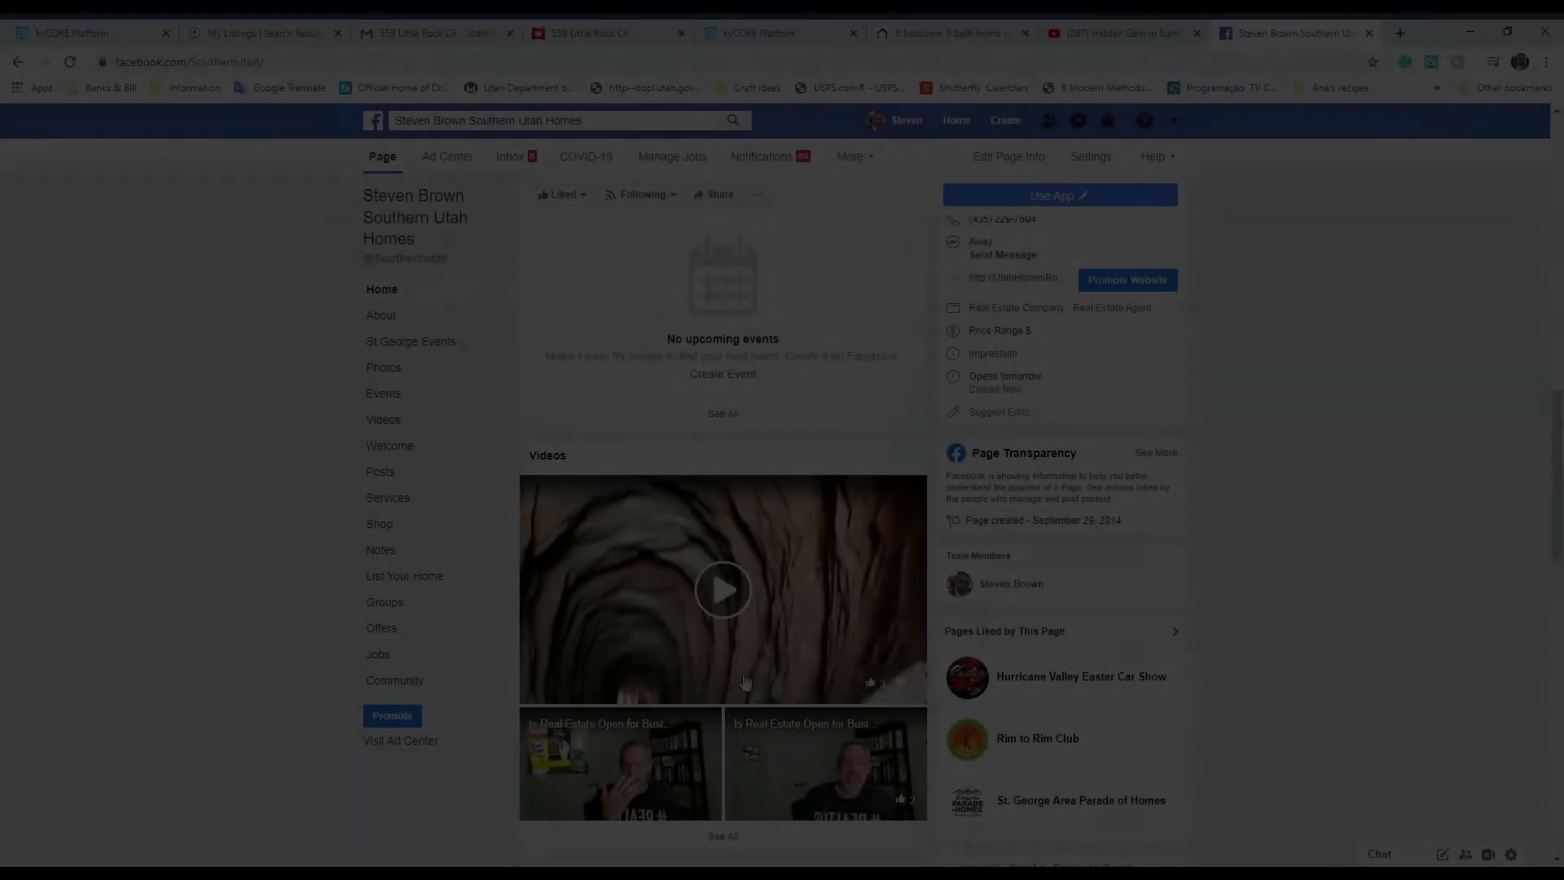
Find the new post on the business page, open the landing page from its link preview and play the listing video.
{"action": "scroll", "coordinate": [735, 667], "scroll_direction": "down", "scroll_amount": 5}
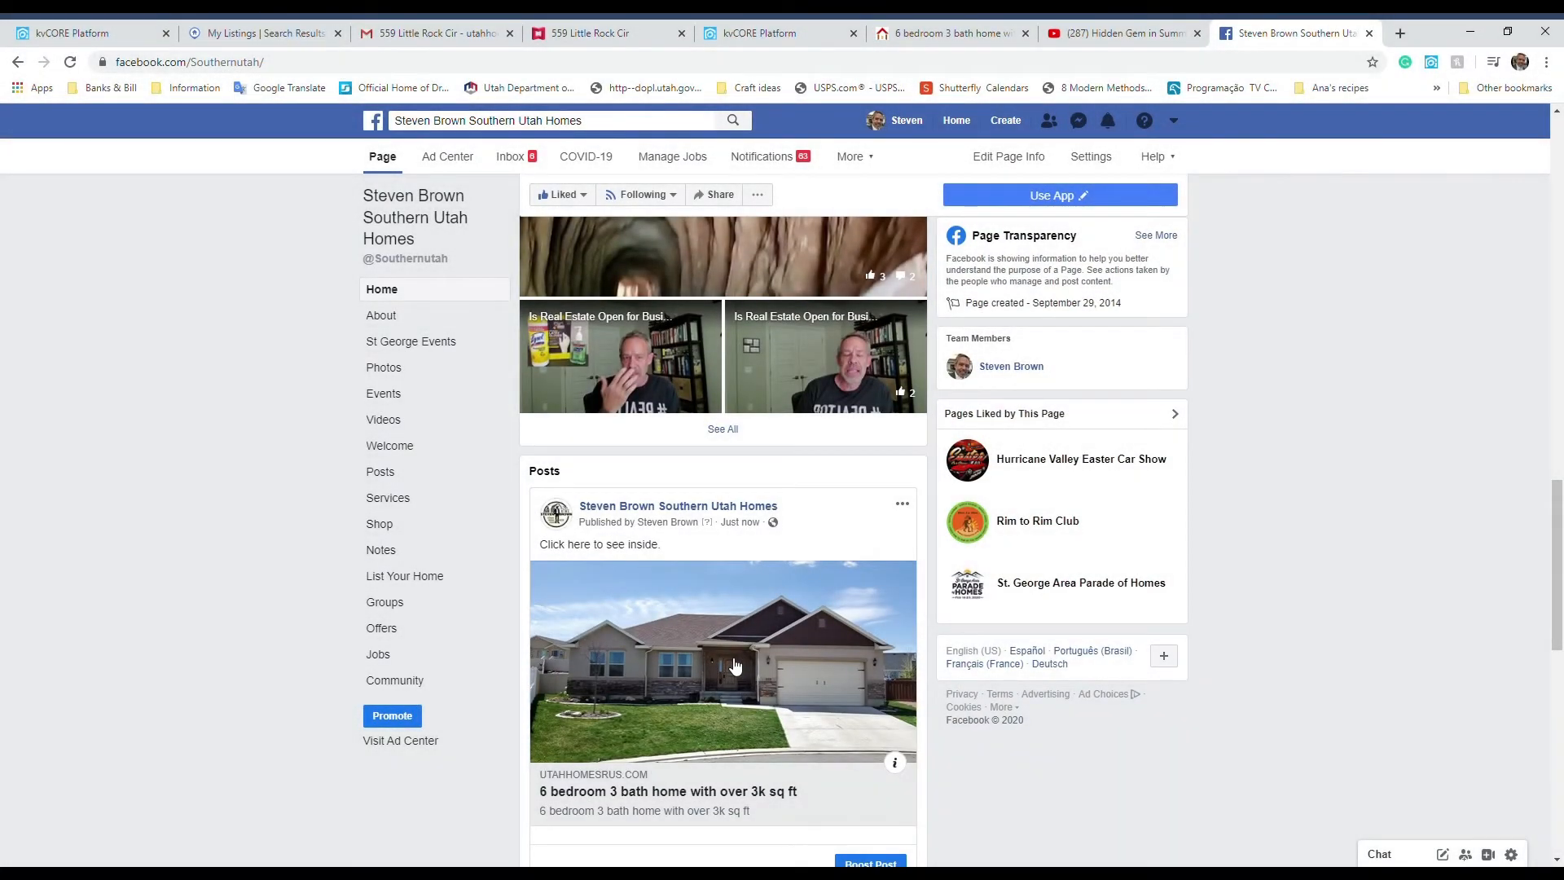
{"action": "scroll", "coordinate": [735, 666], "scroll_direction": "down", "scroll_amount": 1}
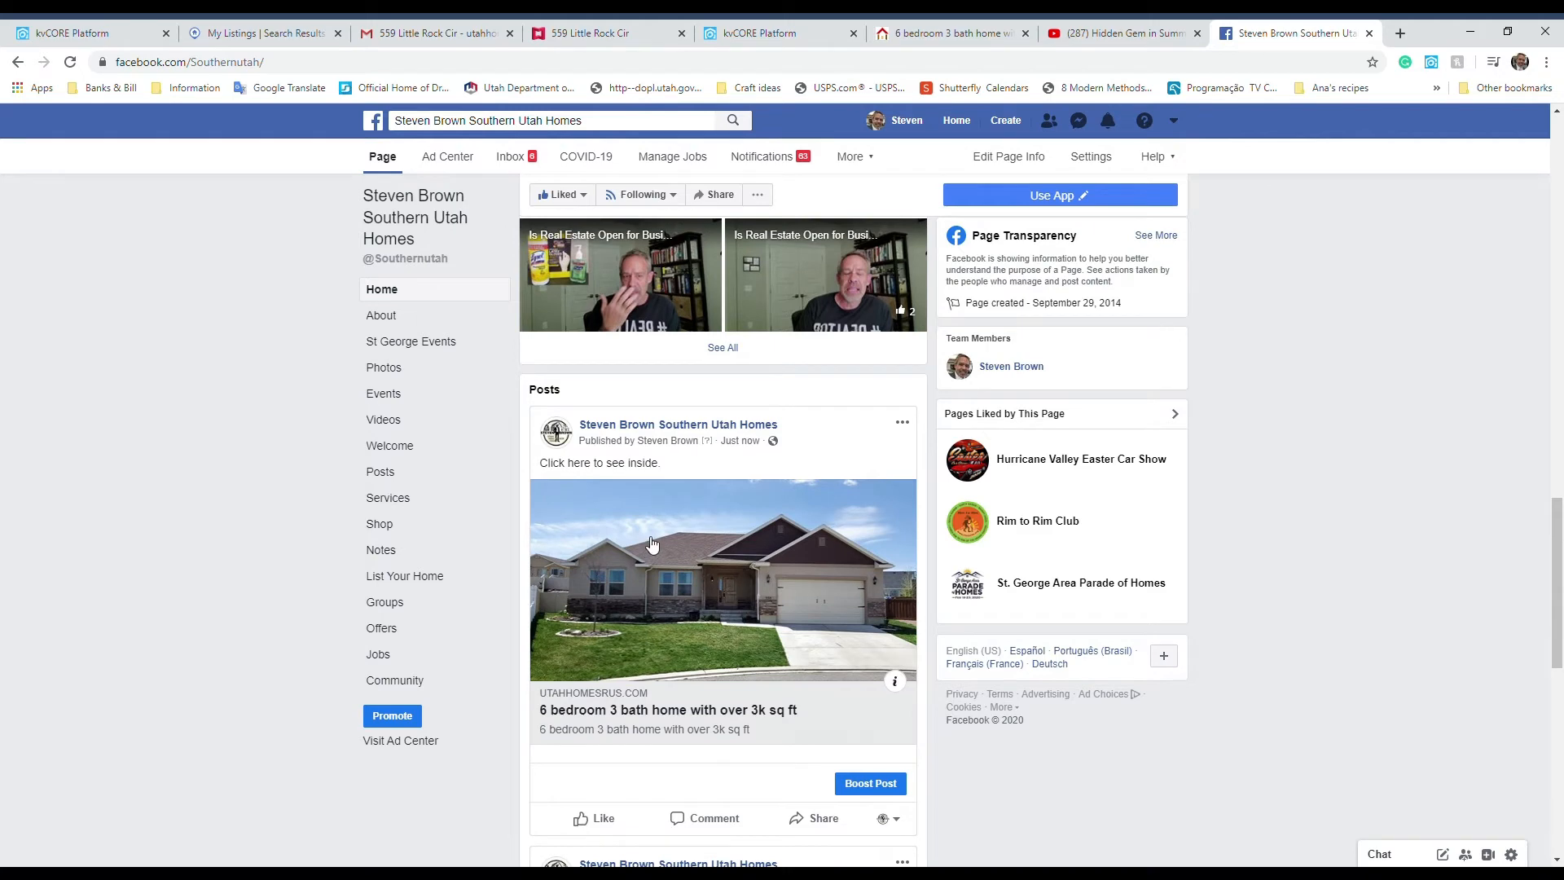
{"action": "scroll", "coordinate": [648, 546], "scroll_direction": "down", "scroll_amount": 1}
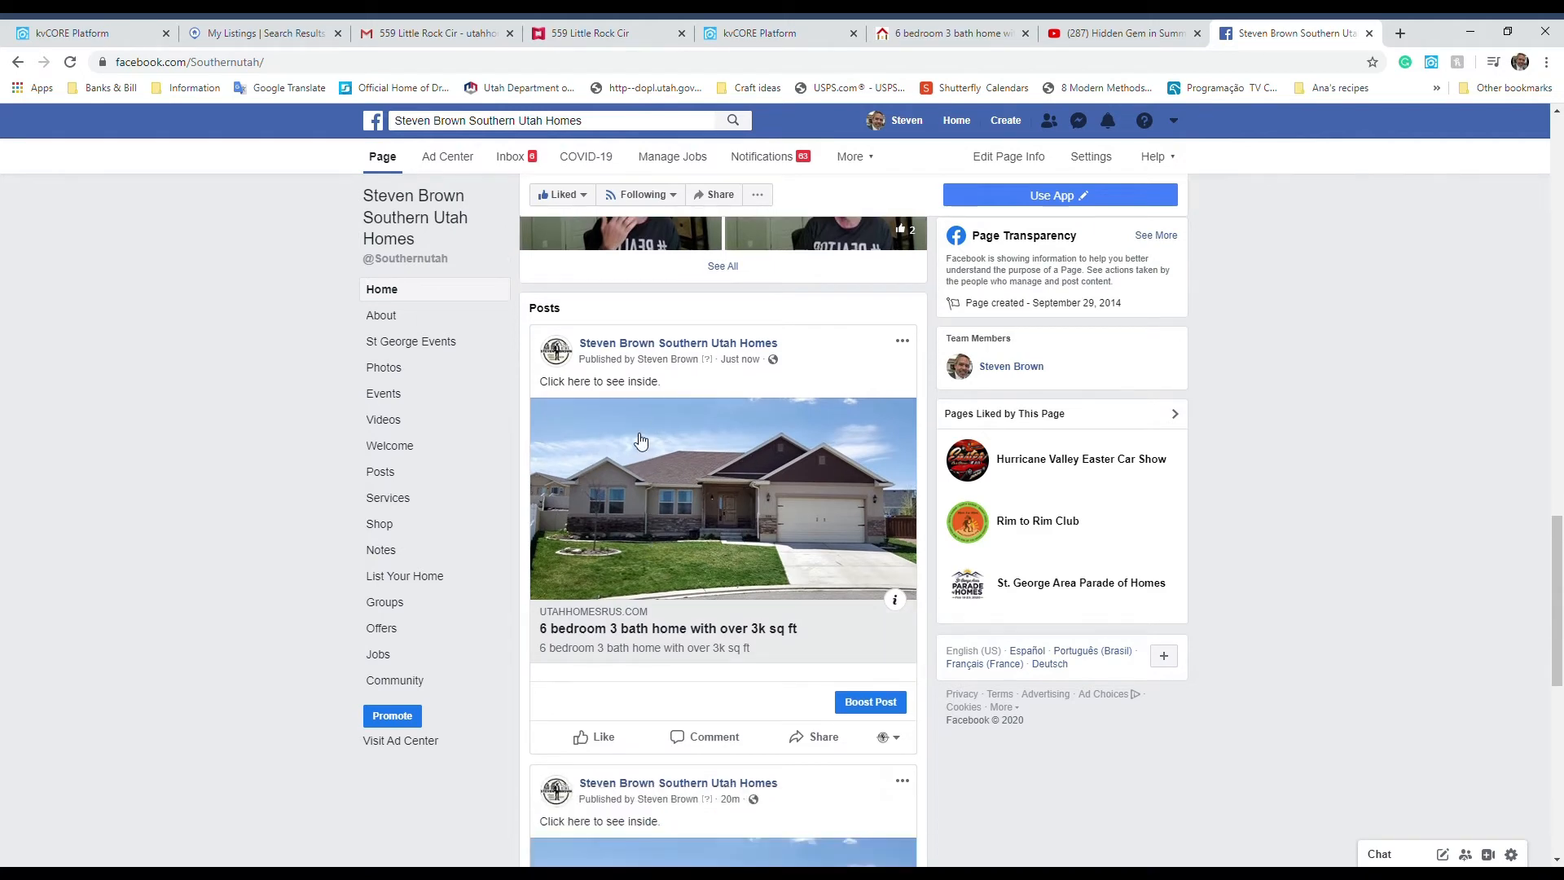
{"action": "left_click", "coordinate": [603, 628]}
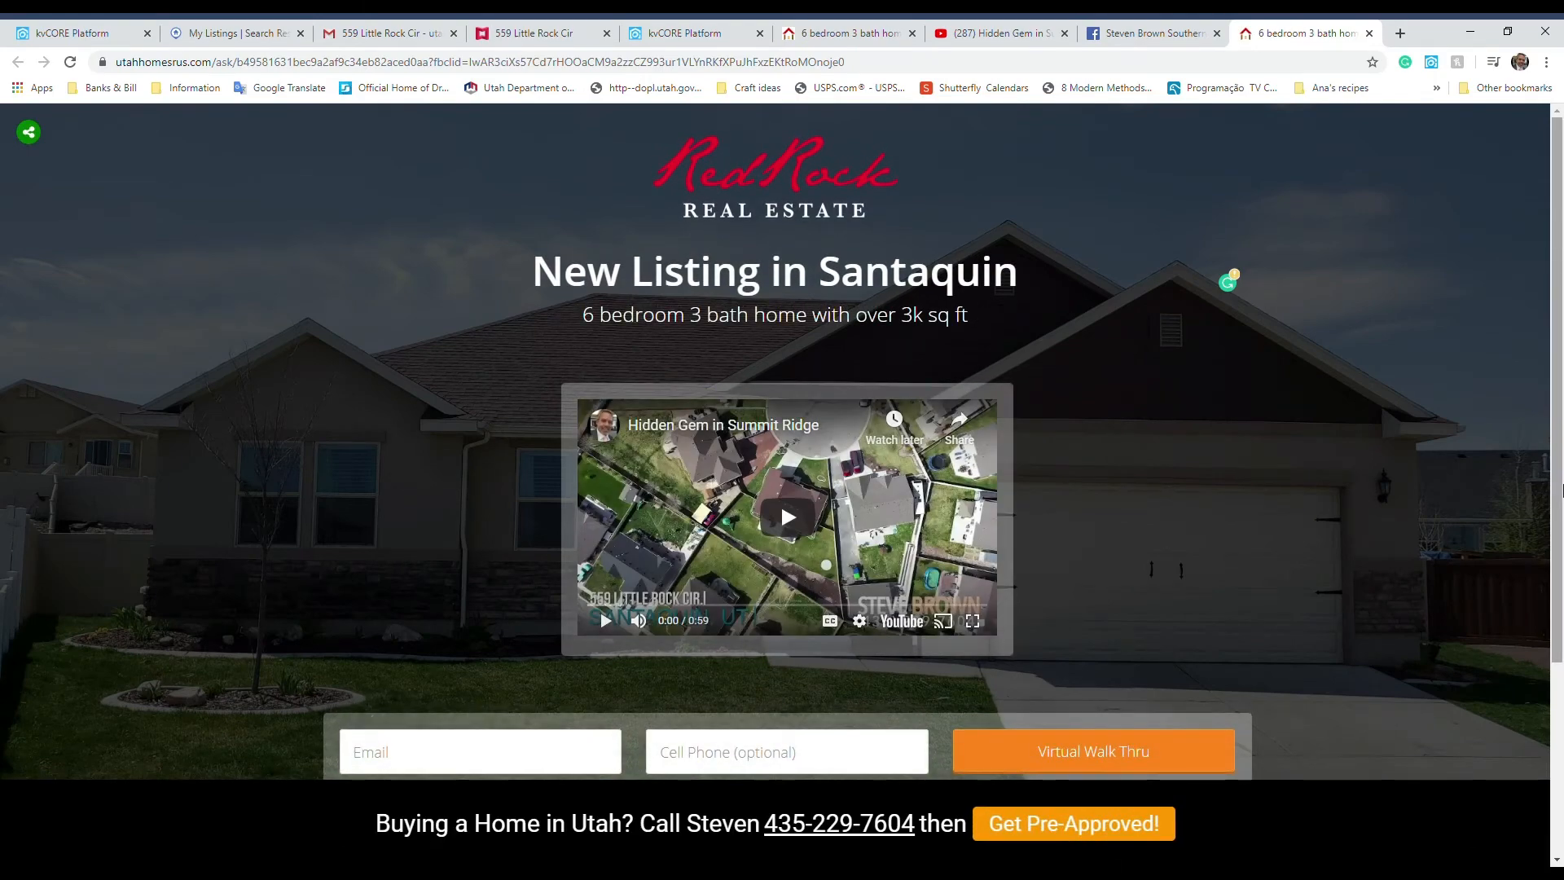
{"action": "left_click", "coordinate": [613, 629]}
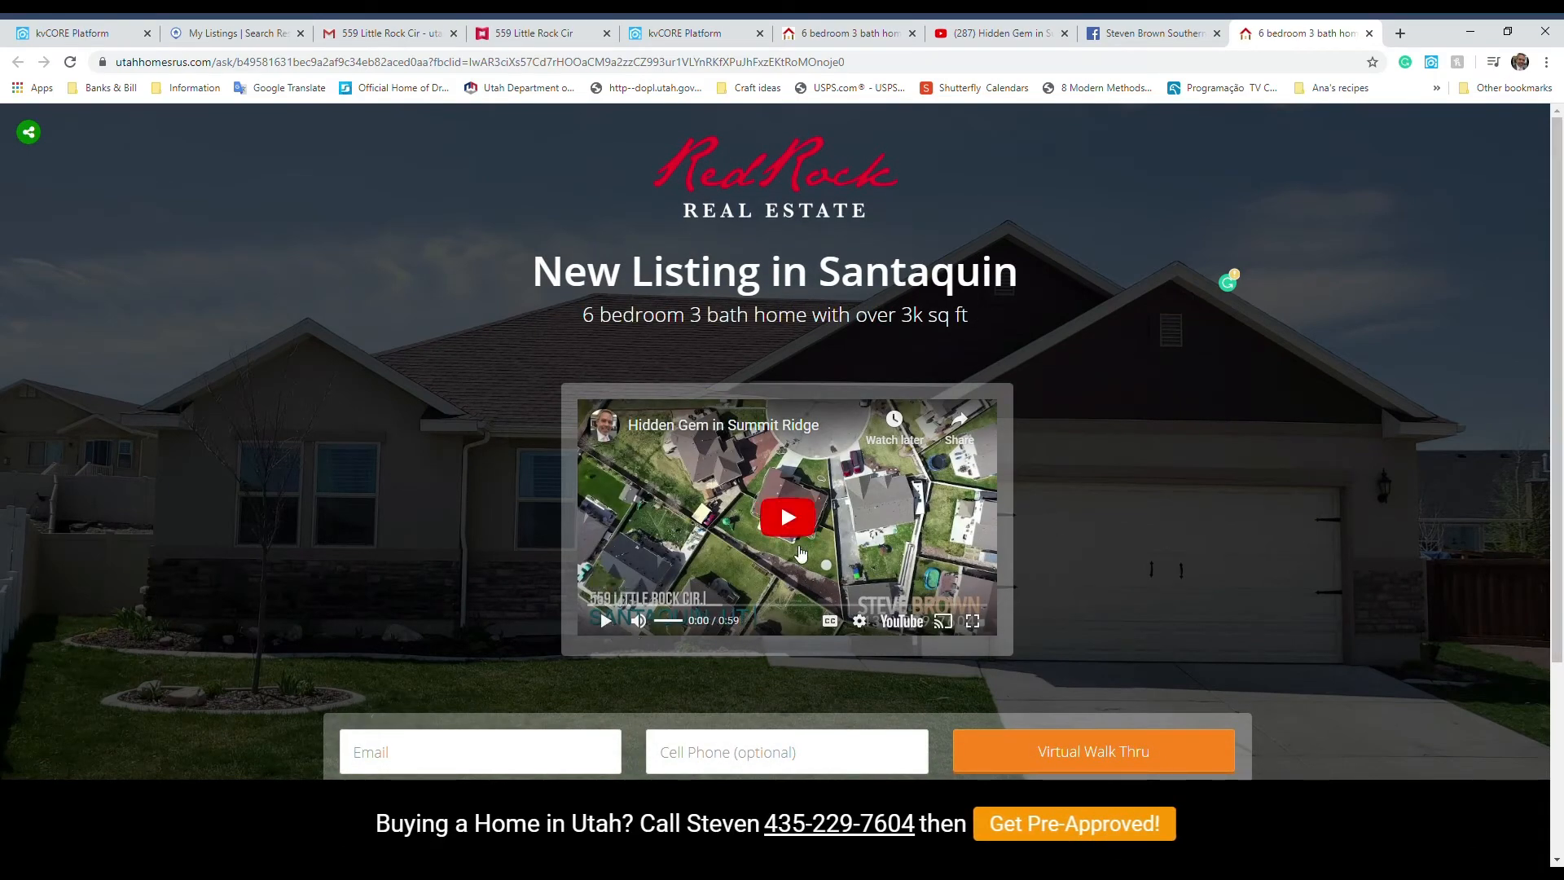
Fill in the e-mail address in the landing page's lead form and submit it to open the virtual walk-through.
{"action": "scroll", "coordinate": [981, 452], "scroll_direction": "down", "scroll_amount": 1}
{"action": "scroll", "coordinate": [981, 452], "scroll_direction": "down", "scroll_amount": 3}
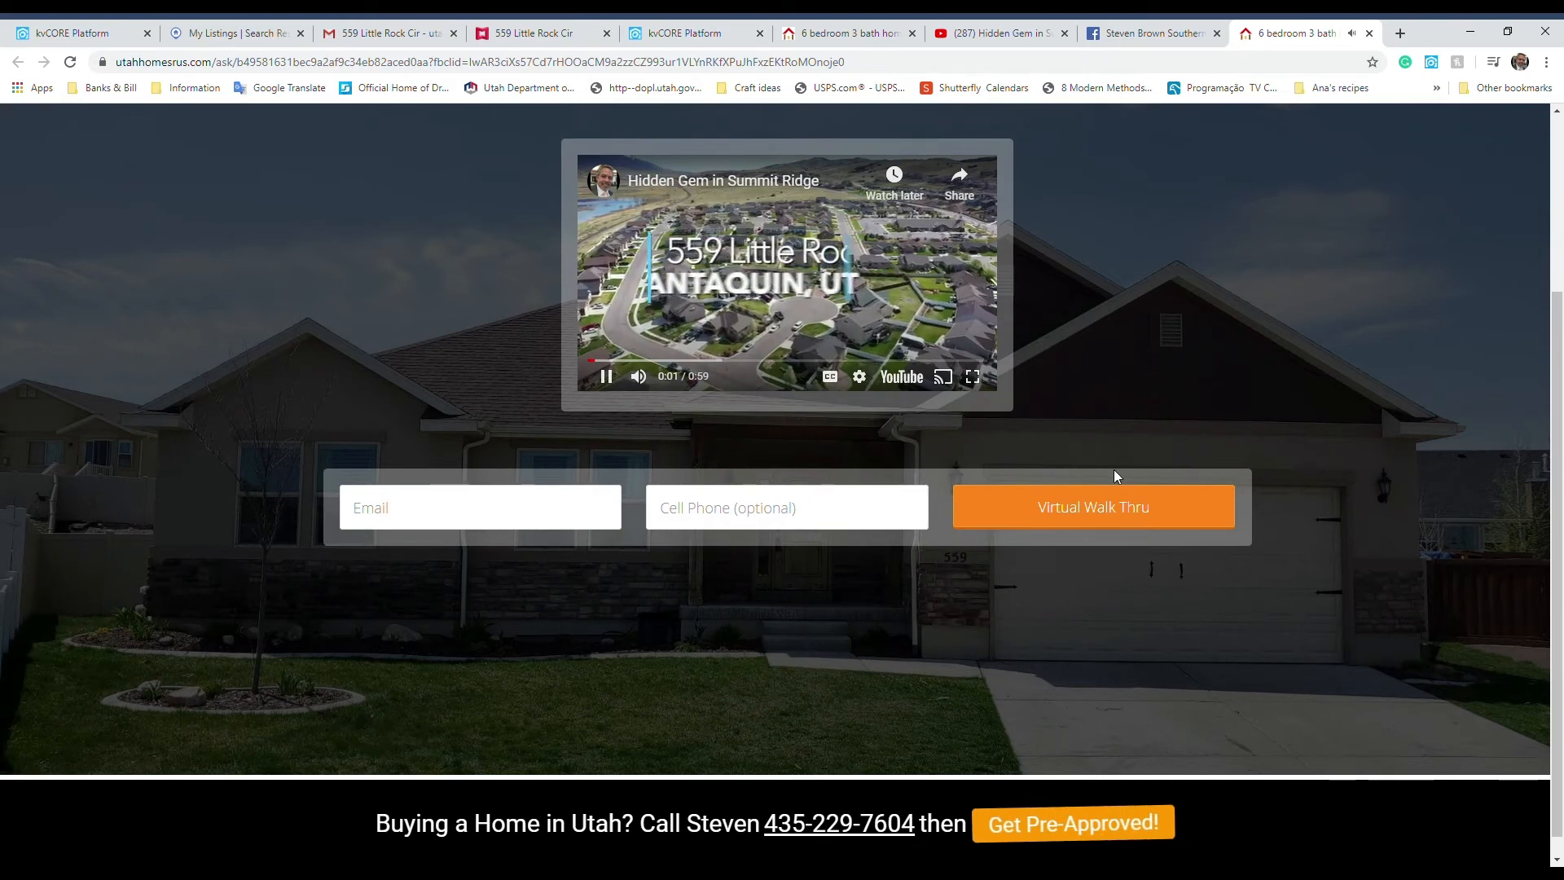
{"action": "left_click", "coordinate": [408, 513]}
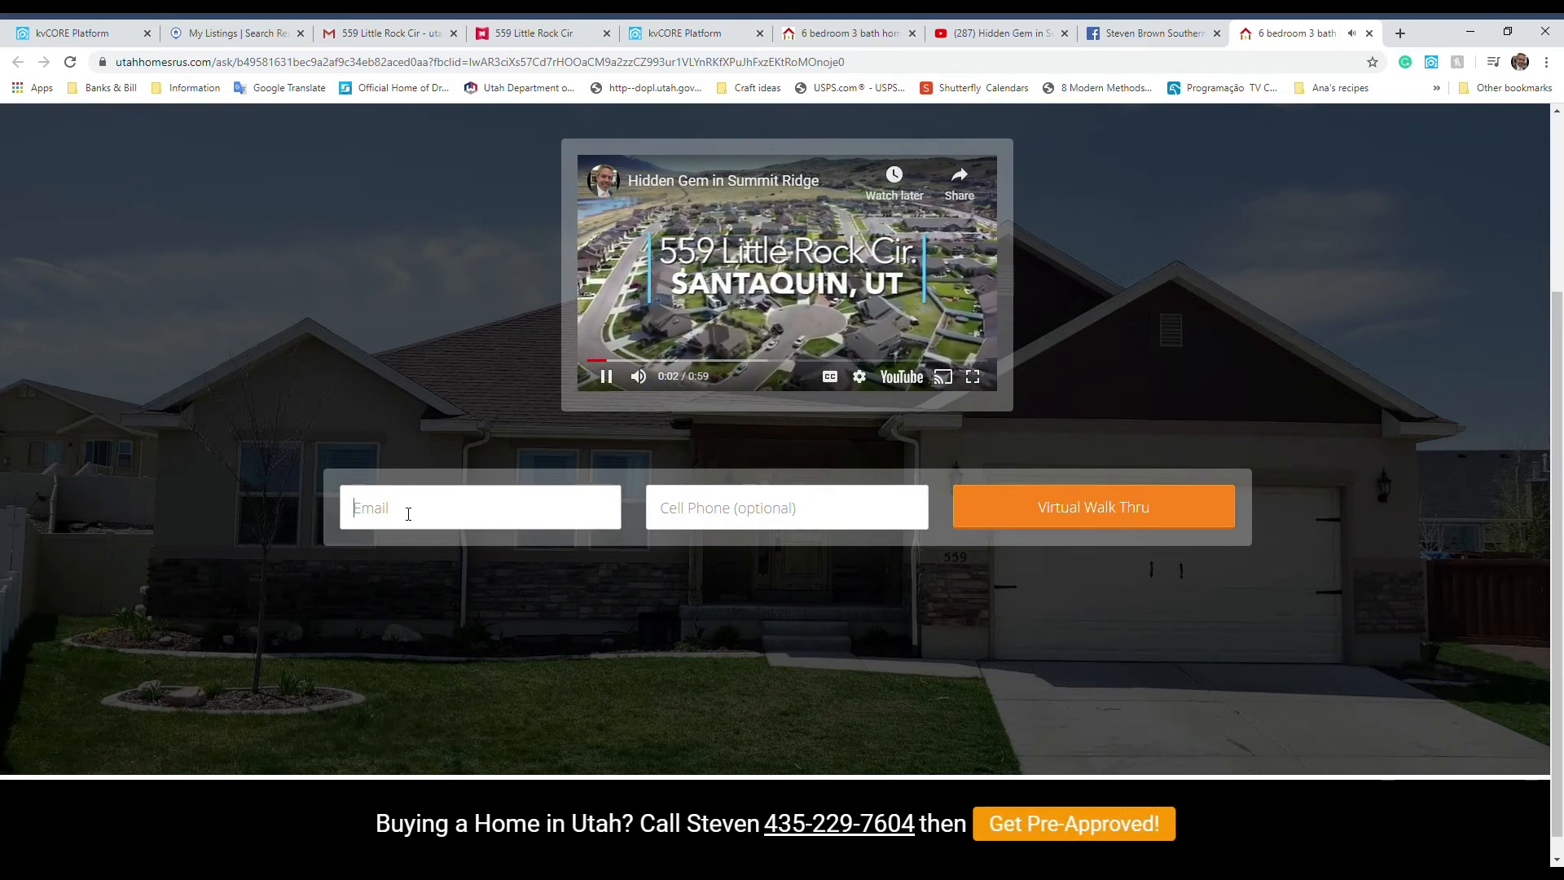
{"action": "left_click", "coordinate": [423, 565]}
{"action": "left_click", "coordinate": [1141, 517]}
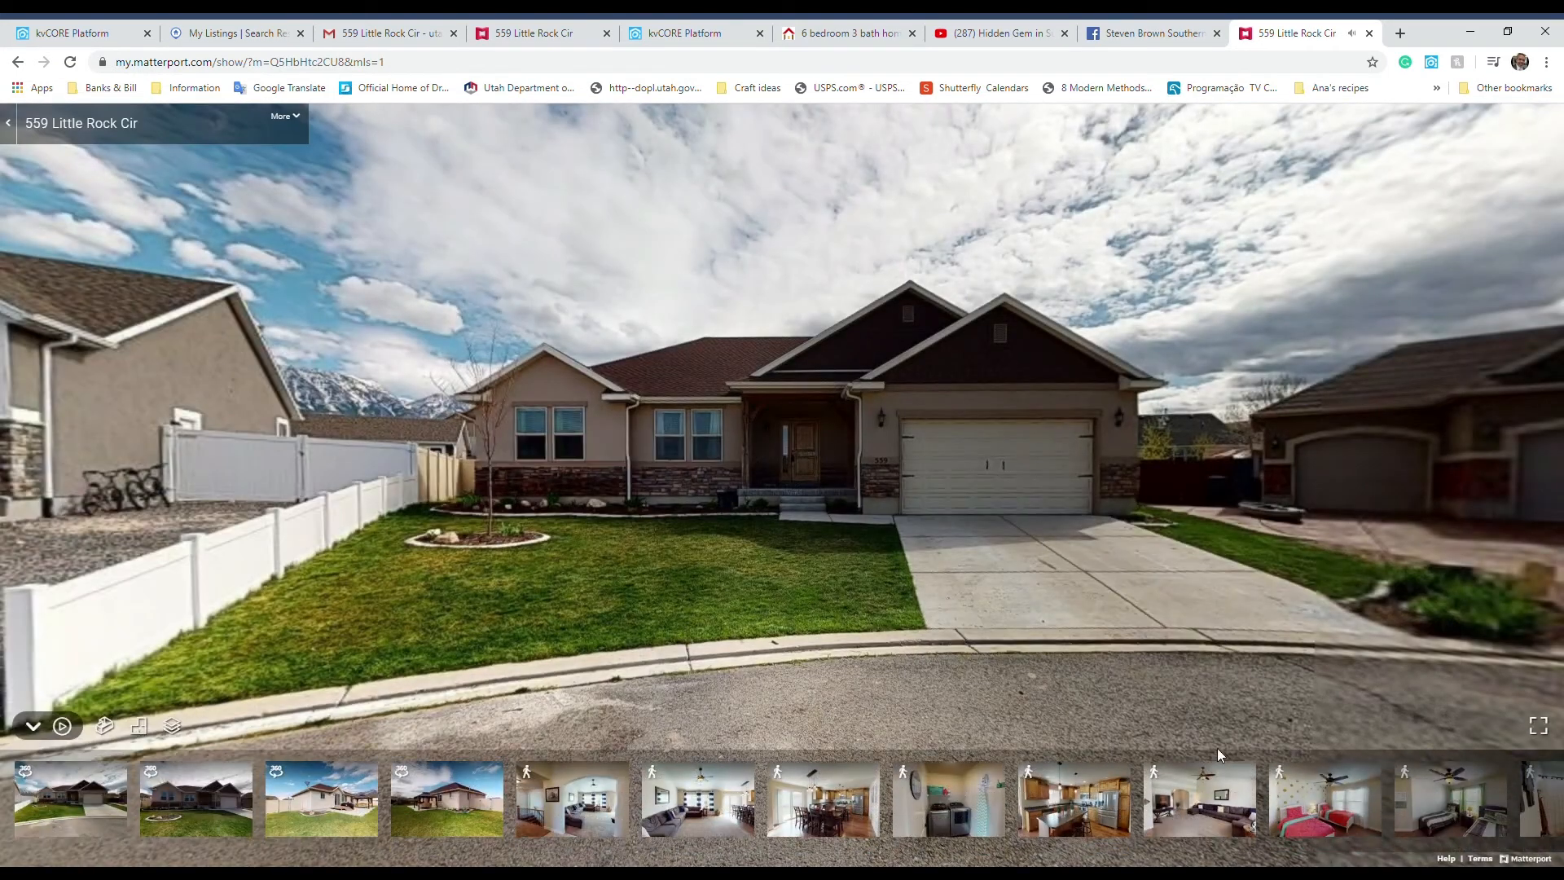
Look around the living room, dining area and kitchen in the 3D tour.
{"action": "left_click", "coordinate": [1199, 798]}
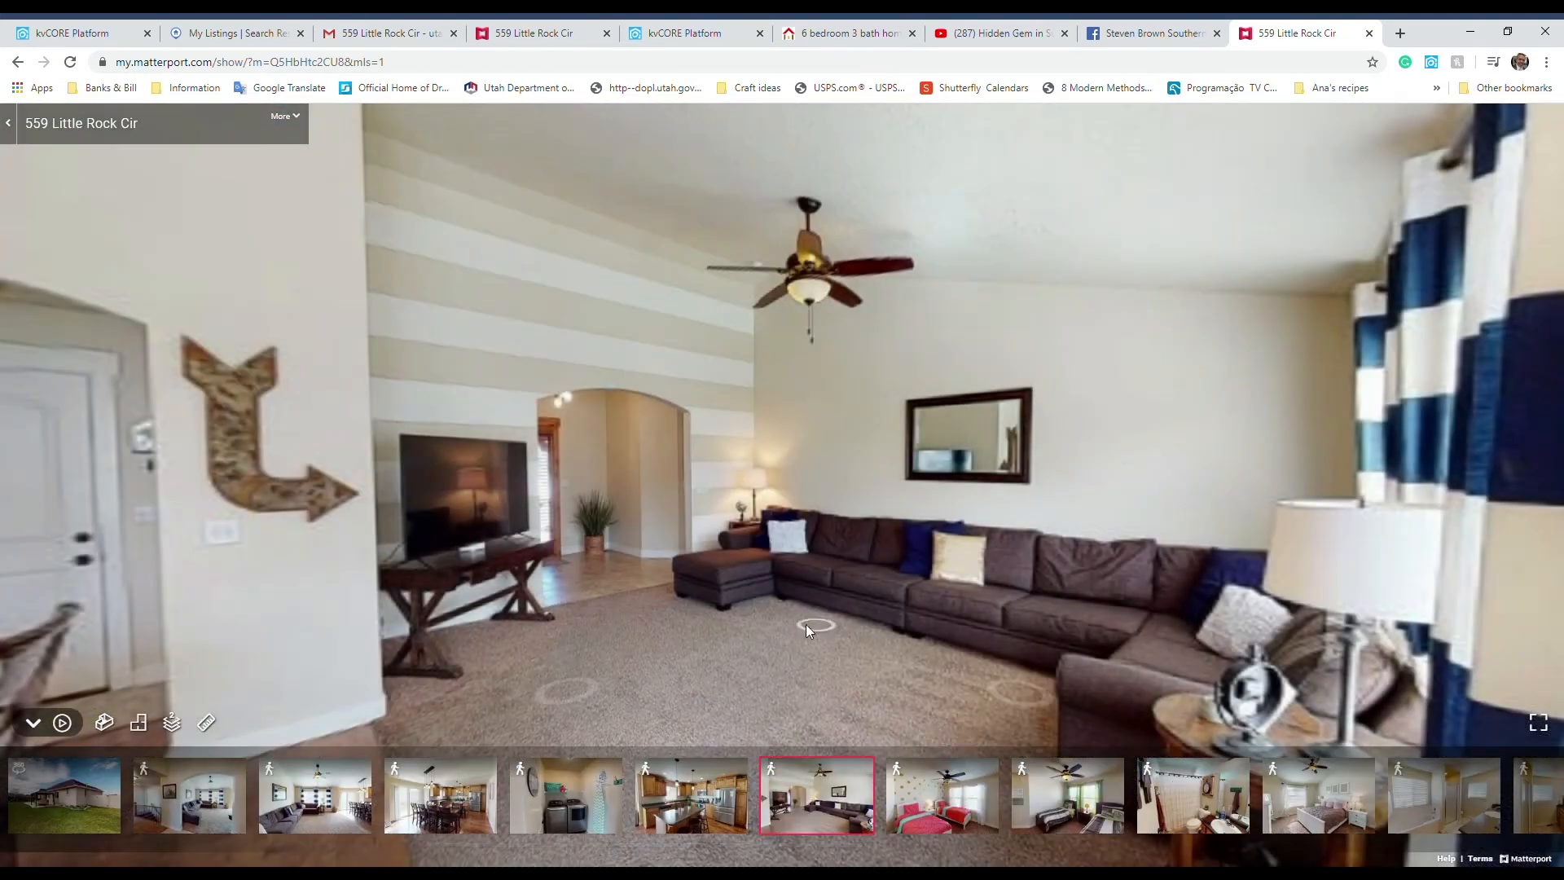
{"action": "left_click_drag", "start_coordinate": [817, 627], "coordinate": [1220, 368]}
{"action": "left_click_drag", "start_coordinate": [554, 402], "coordinate": [1226, 448]}
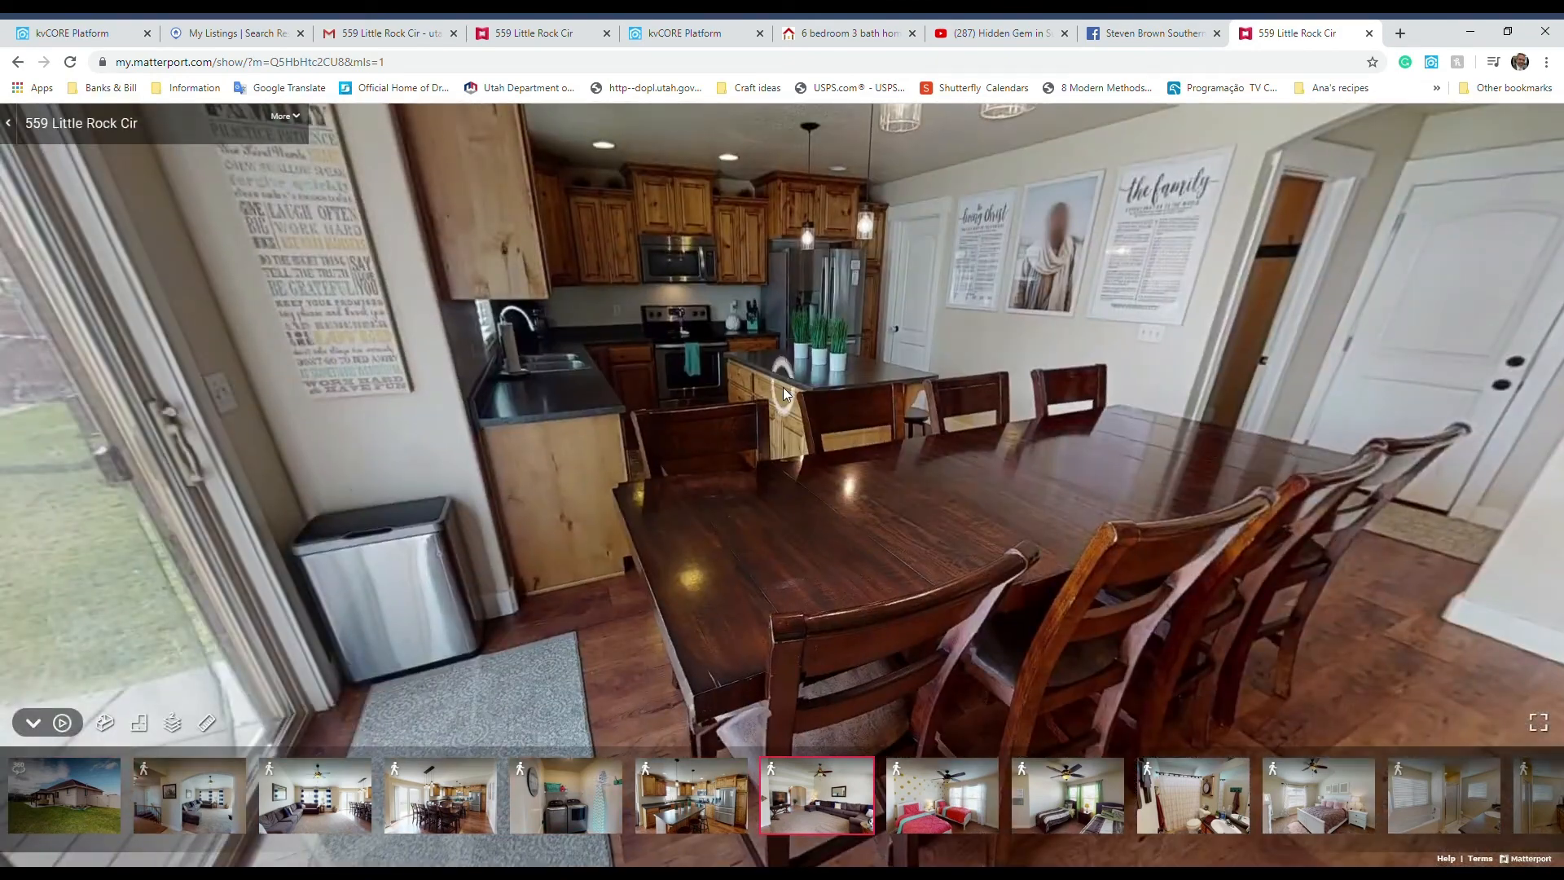
{"action": "left_click_drag", "start_coordinate": [784, 388], "coordinate": [868, 521]}
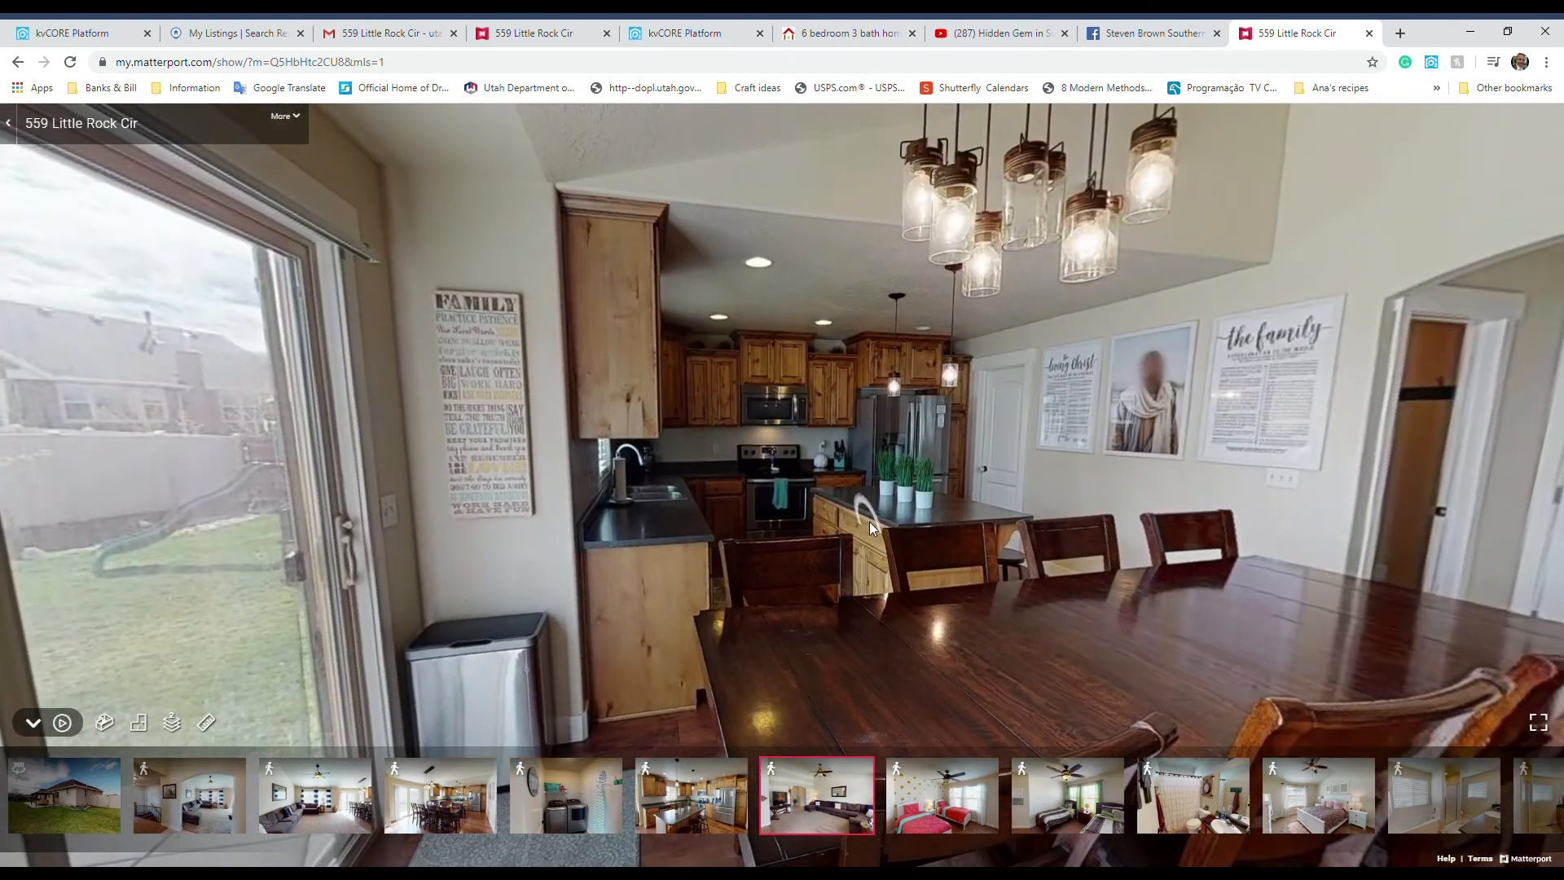
Return to the kvCORE Lead Engine and start building another landing page on the utahhomesrus.com domain.
{"action": "left_click", "coordinate": [1193, 35]}
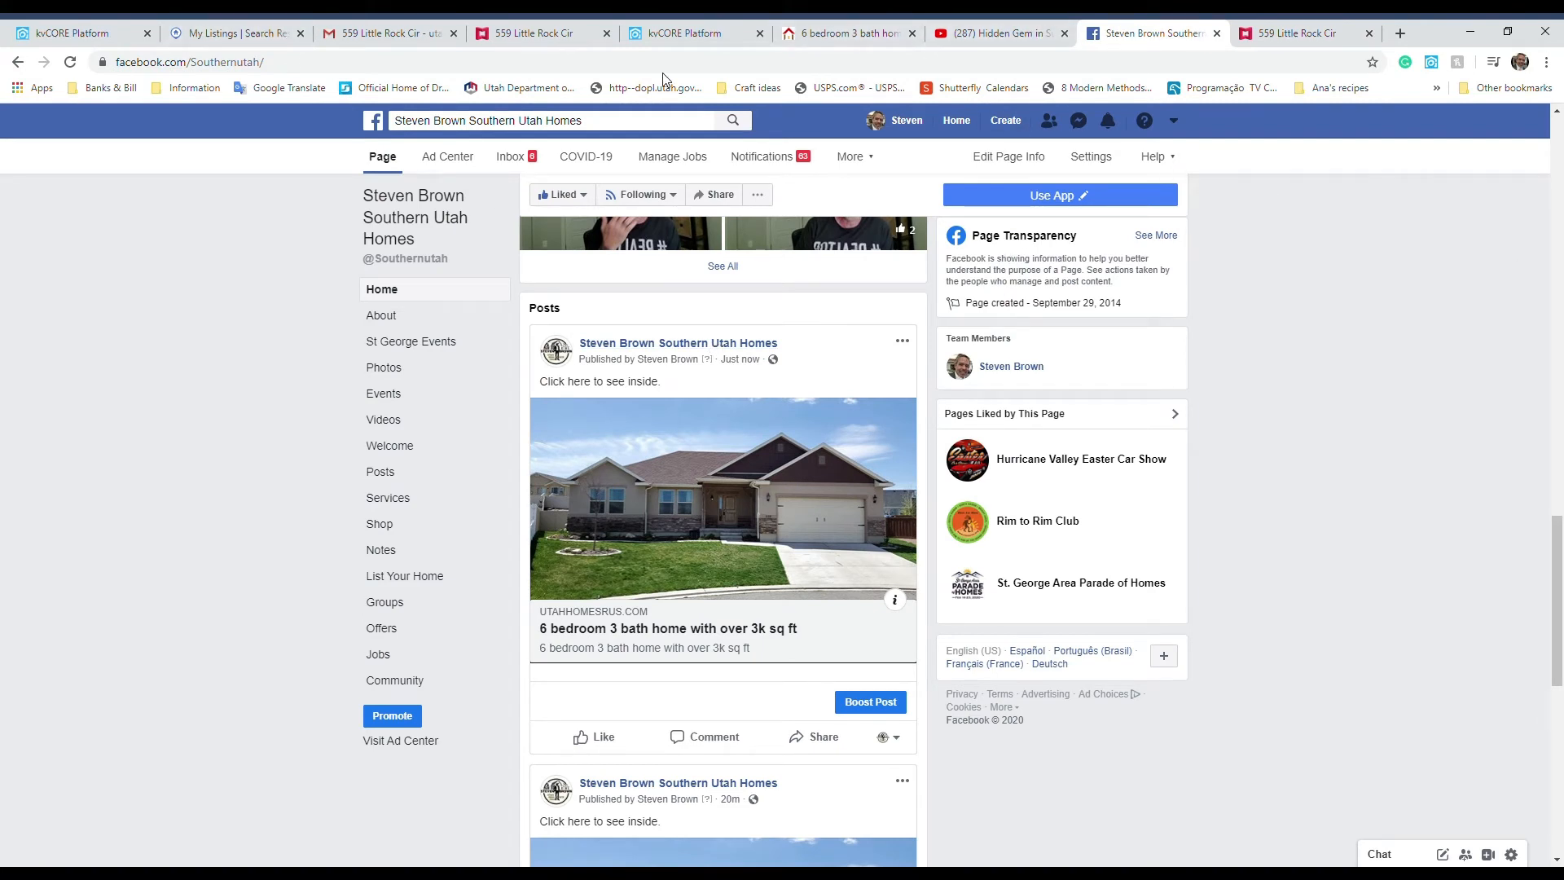
{"action": "left_click", "coordinate": [830, 34]}
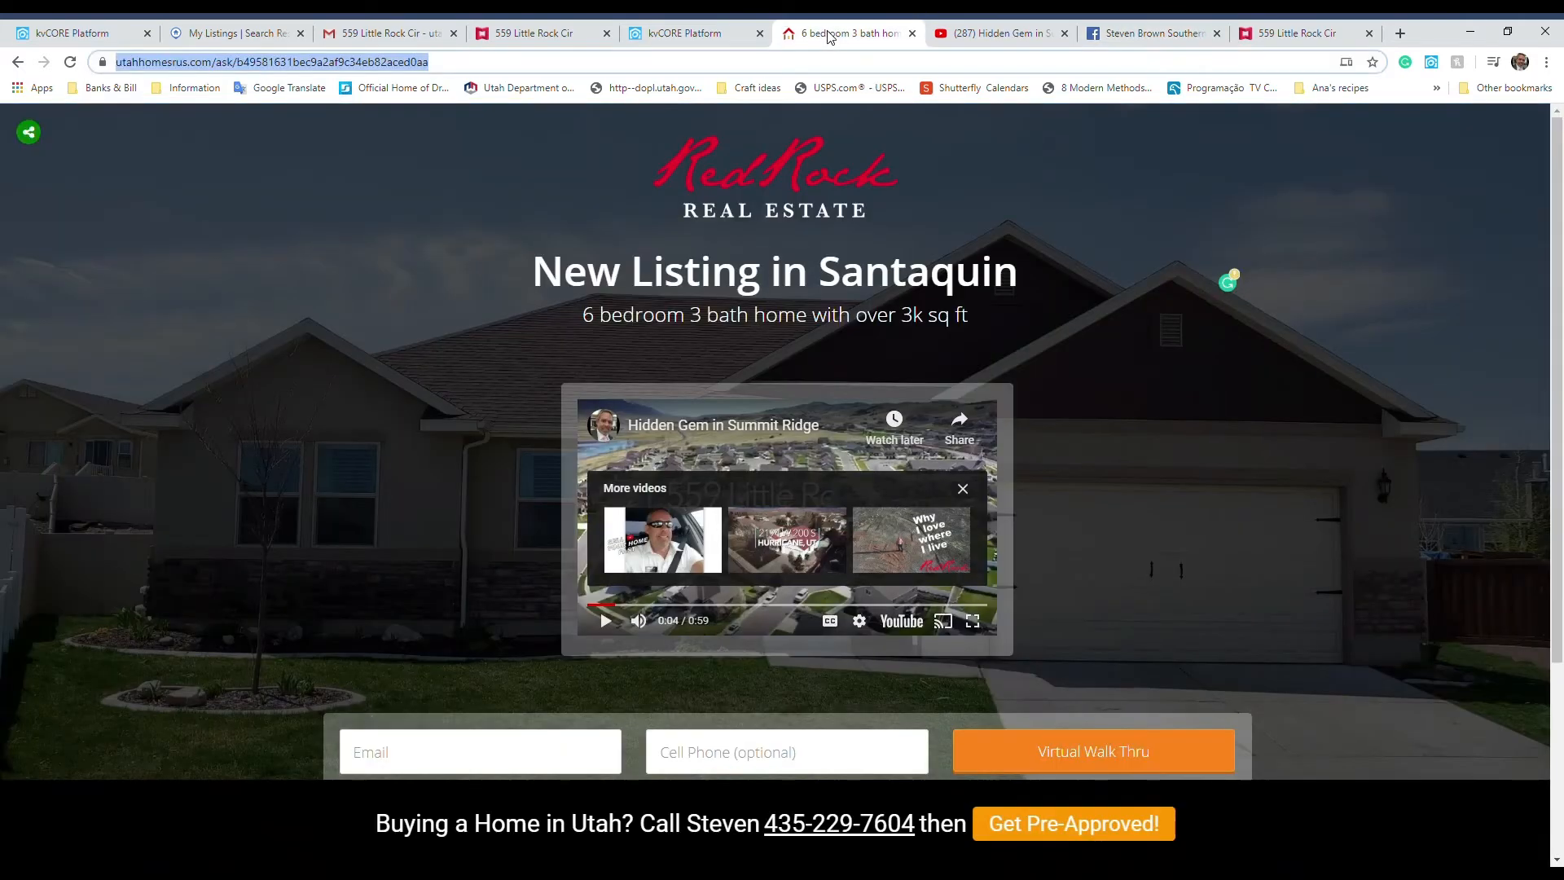
{"action": "left_click", "coordinate": [729, 36]}
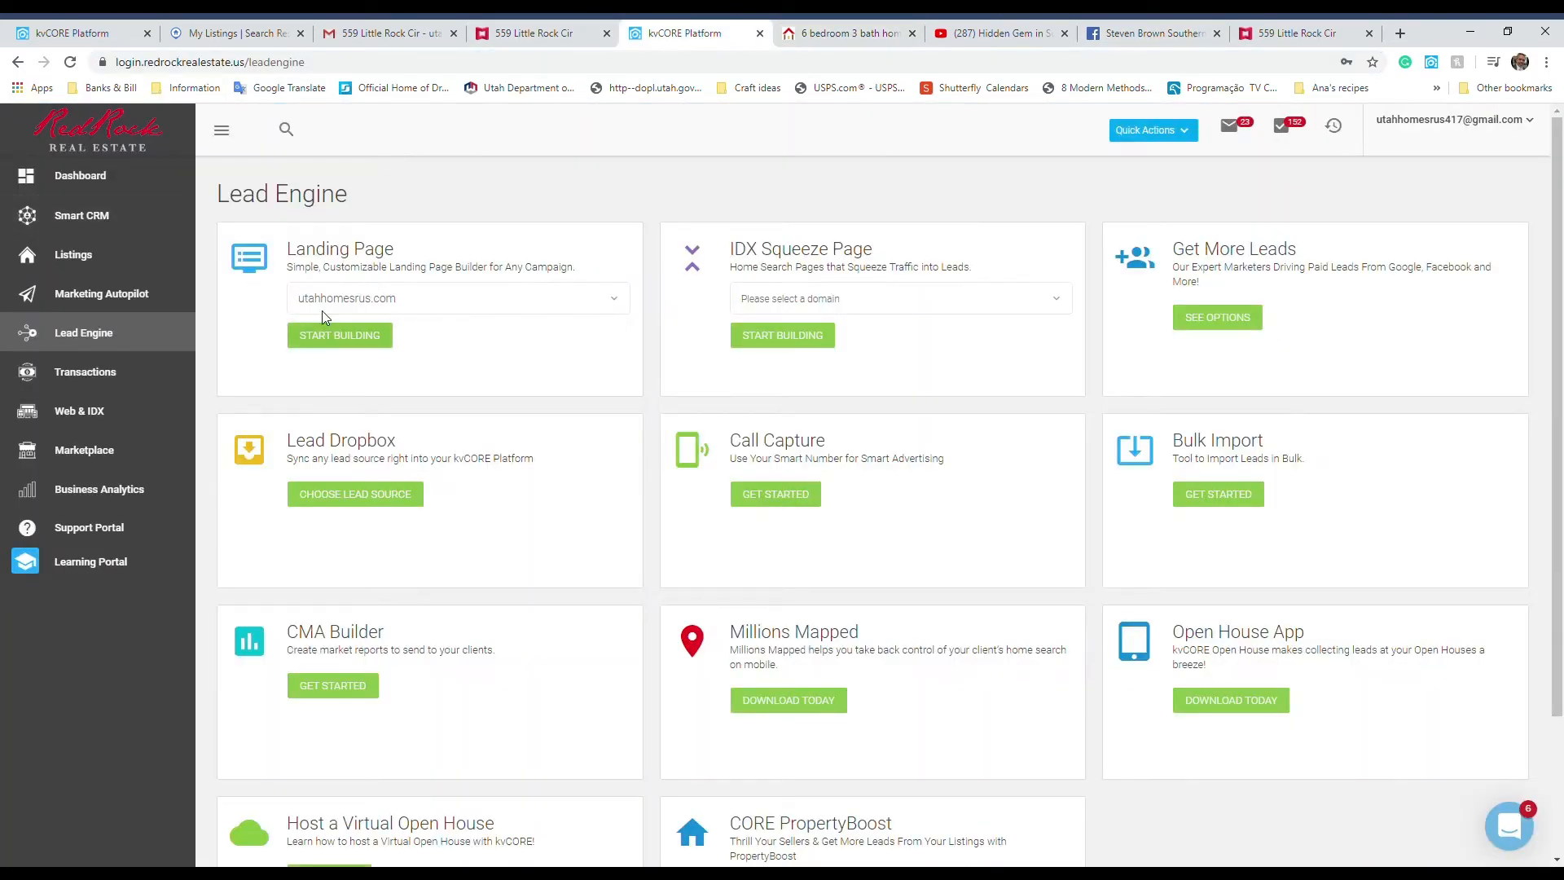
{"action": "left_click", "coordinate": [339, 336]}
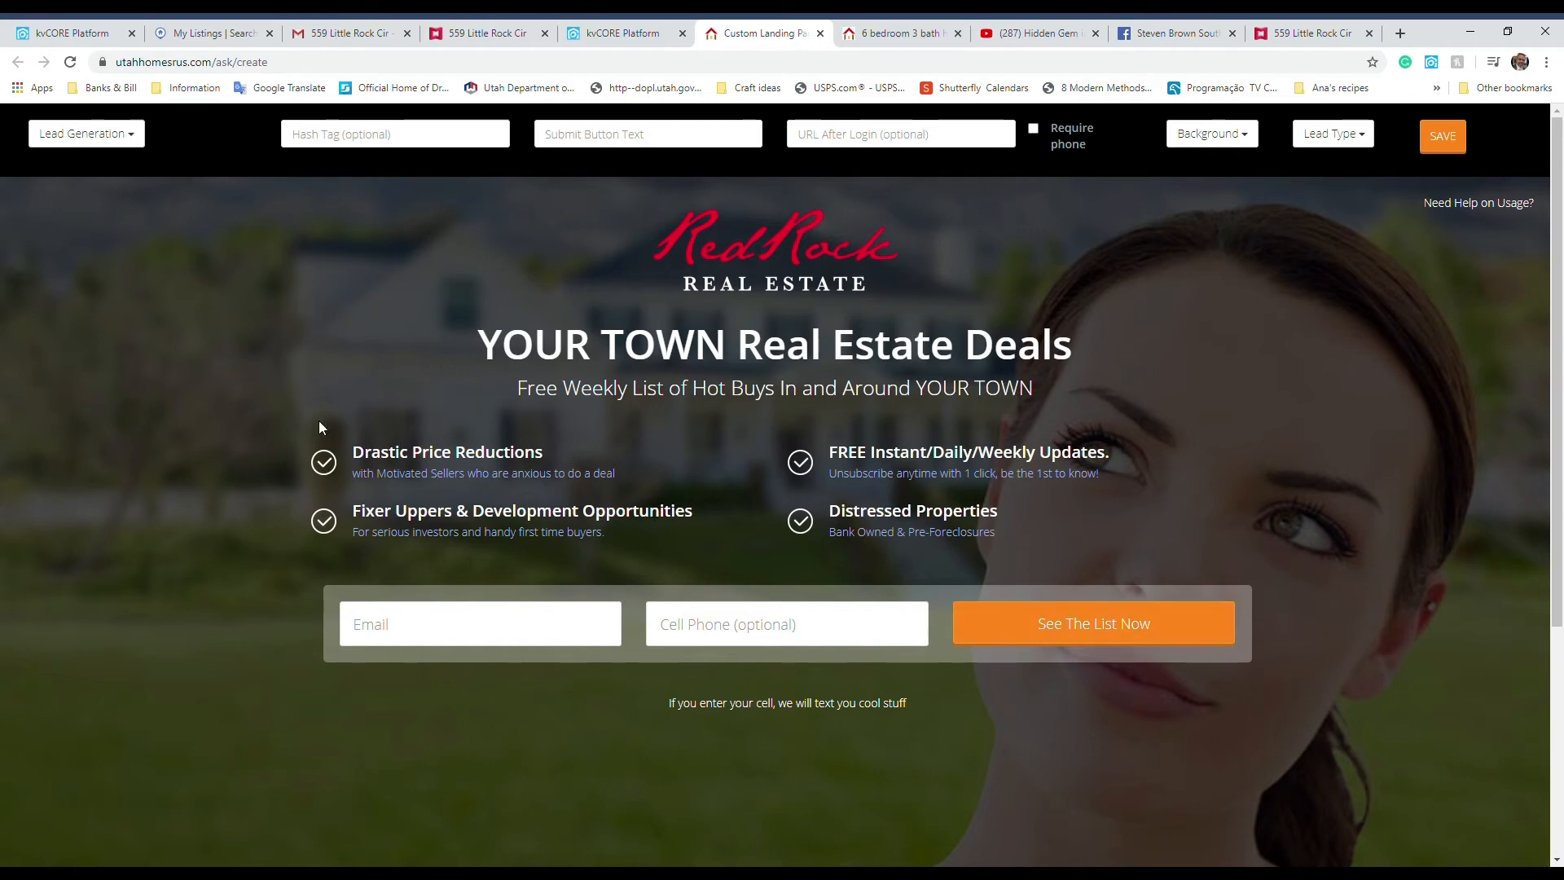
Set the landing page headline to "See Homes for under $300k" and the subheading to "Newest listings in your area".
{"action": "double_click", "coordinate": [848, 352]}
{"action": "left_click_drag", "start_coordinate": [1086, 364], "coordinate": [346, 306]}
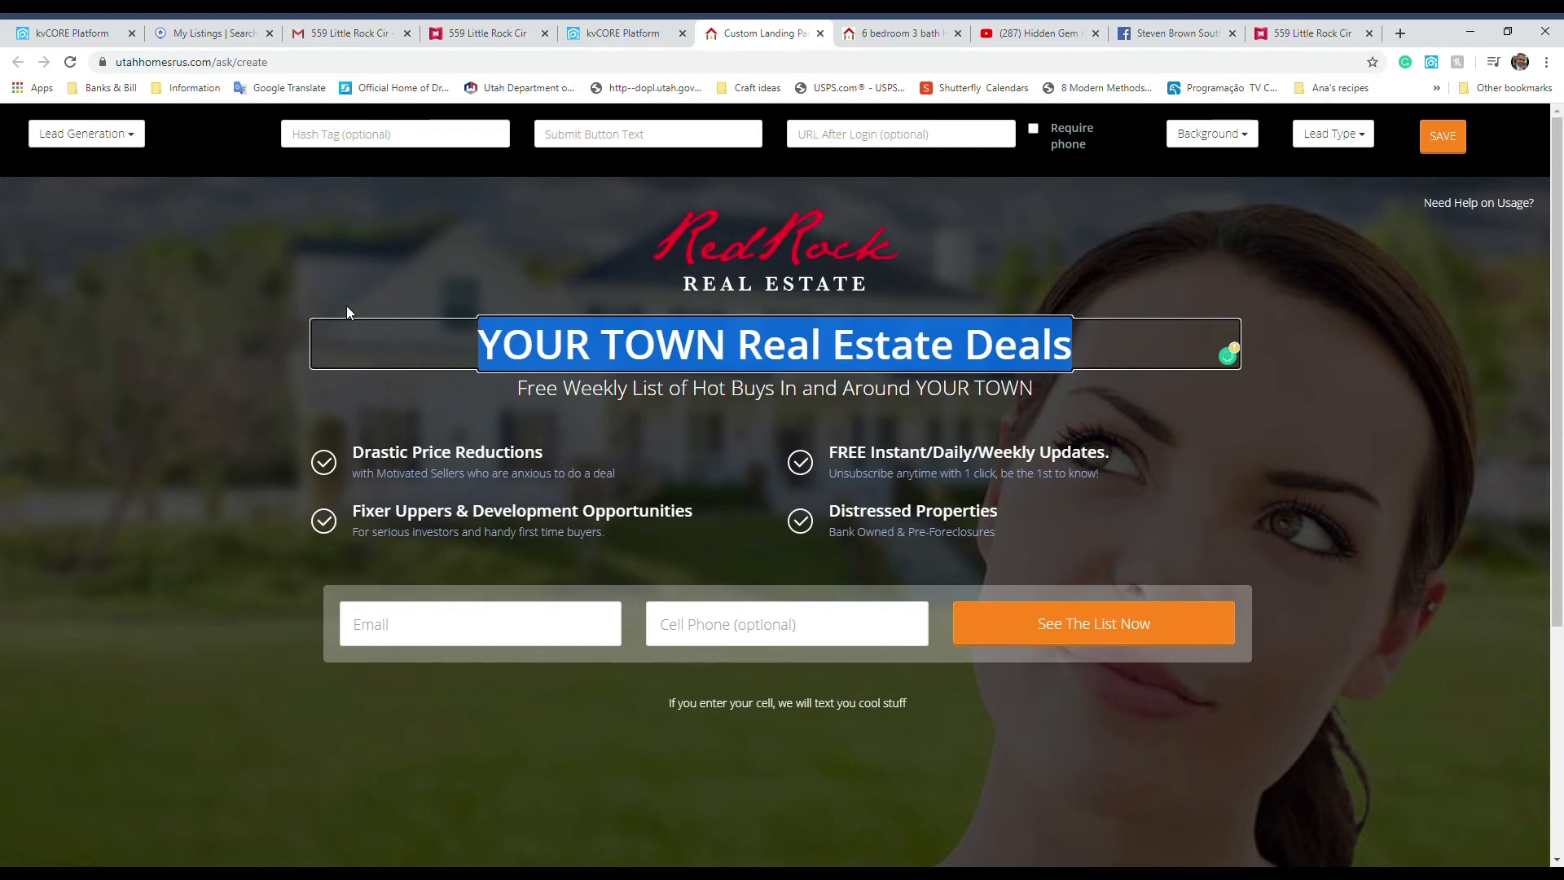
{"action": "type", "text": "See hp"}
{"action": "key", "text": "BackSpace"}
{"action": "key", "text": "BackSpace"}
{"action": "type", "text": "Ho"}
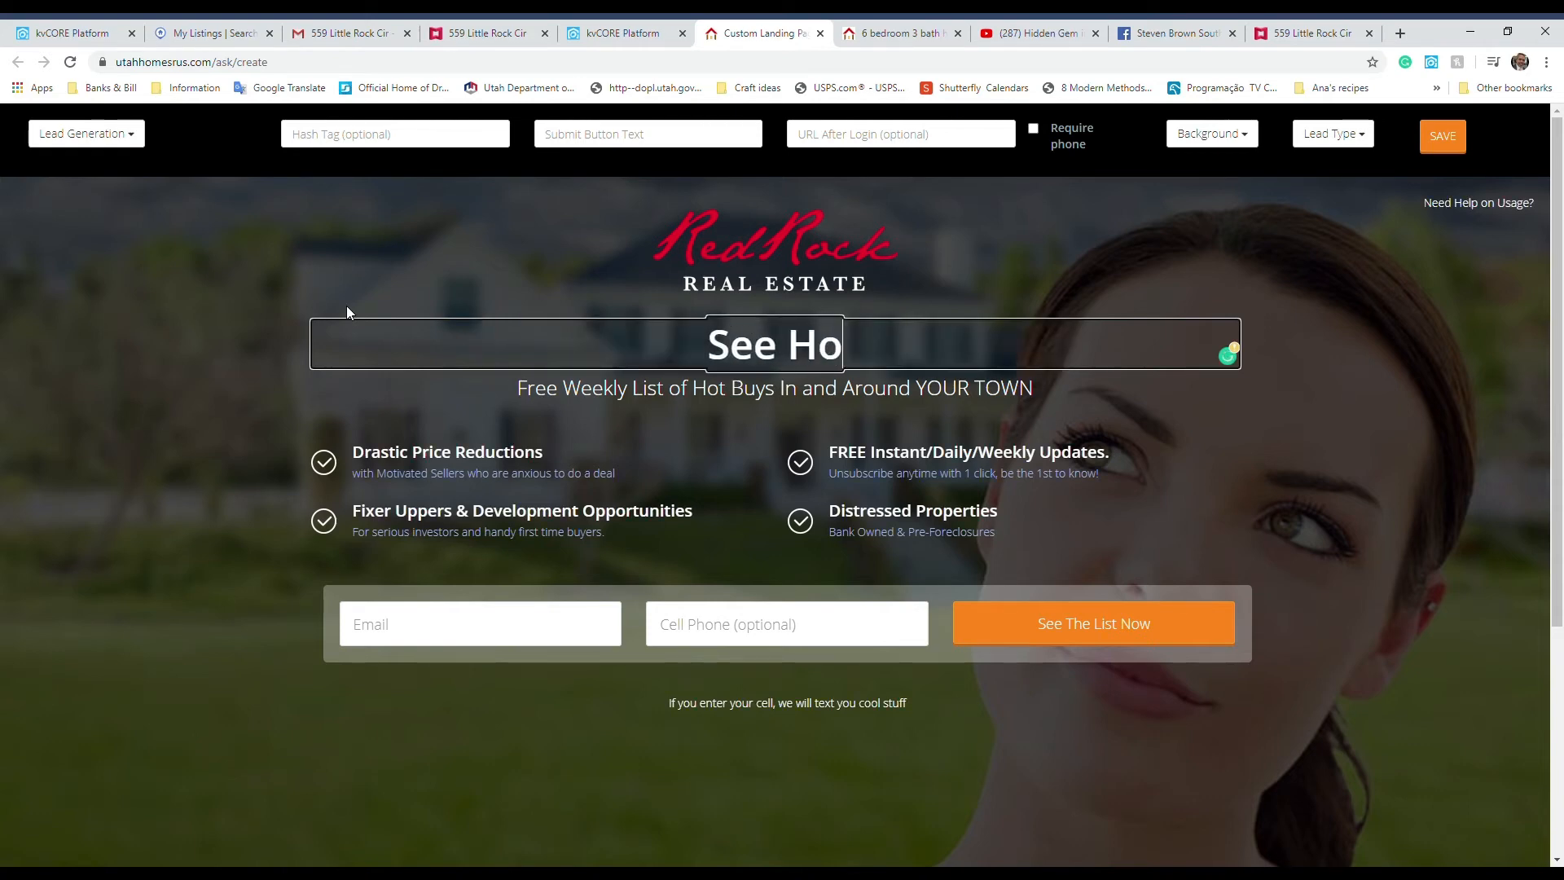
{"action": "type", "text": "mes for unde"}
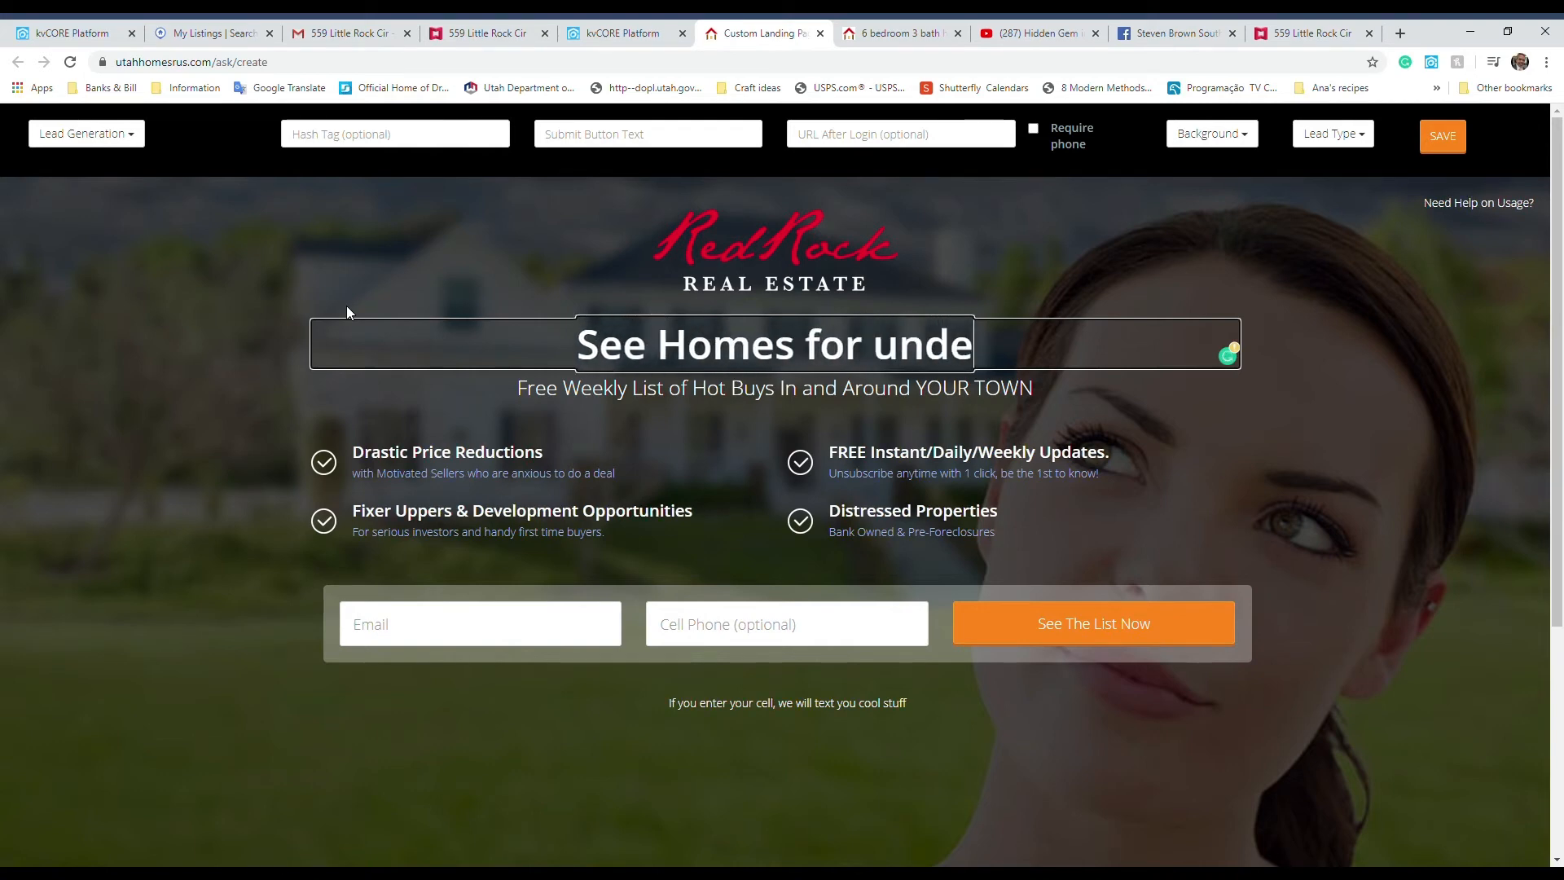
{"action": "type", "text": "r $300"}
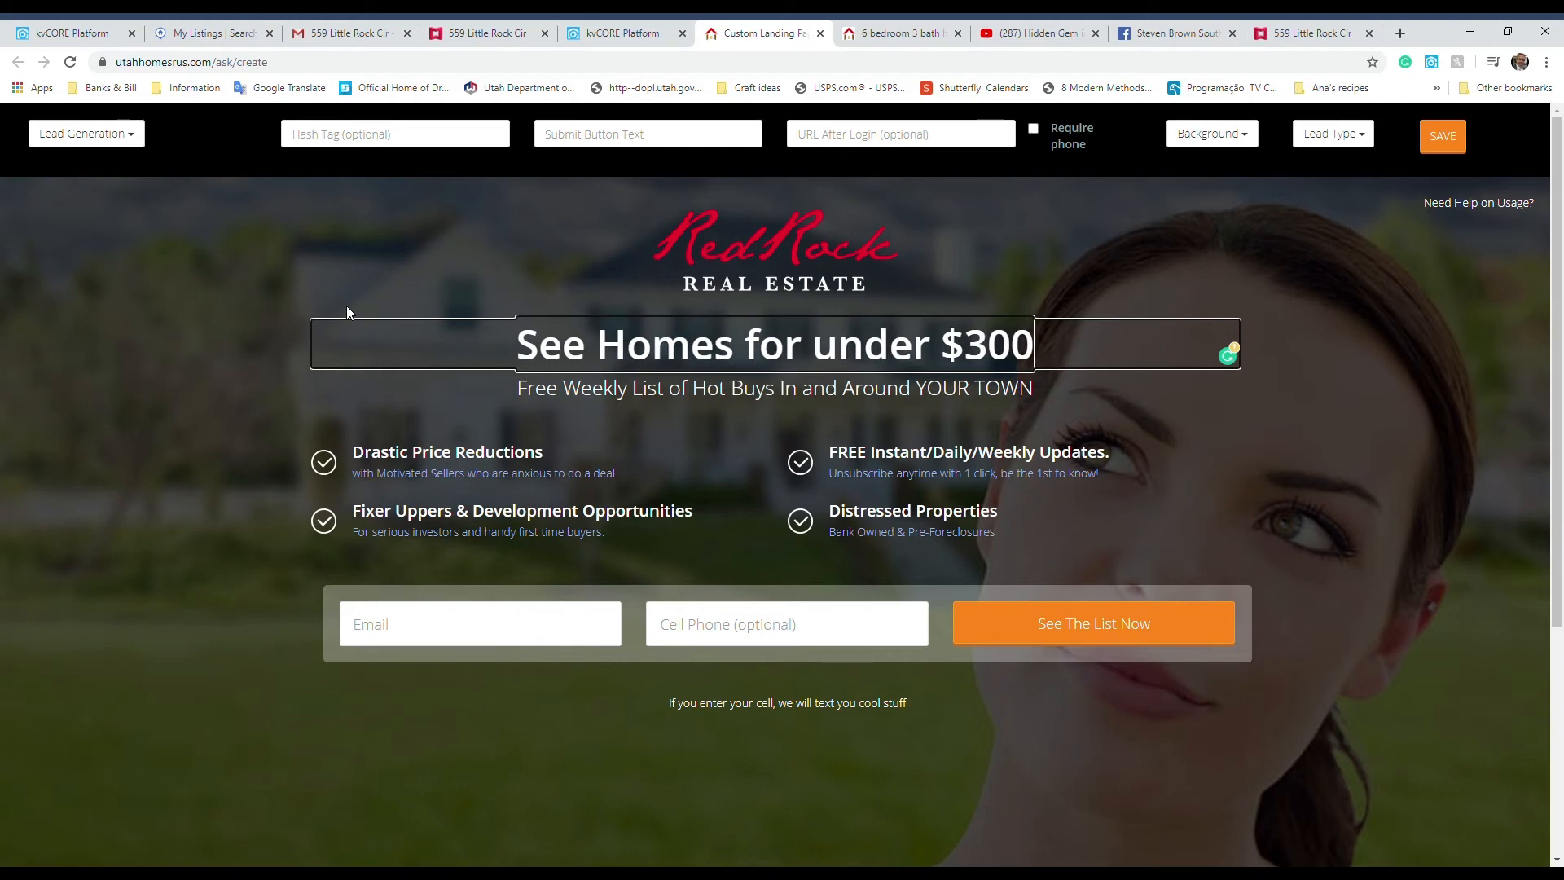
{"action": "type", "text": "k"}
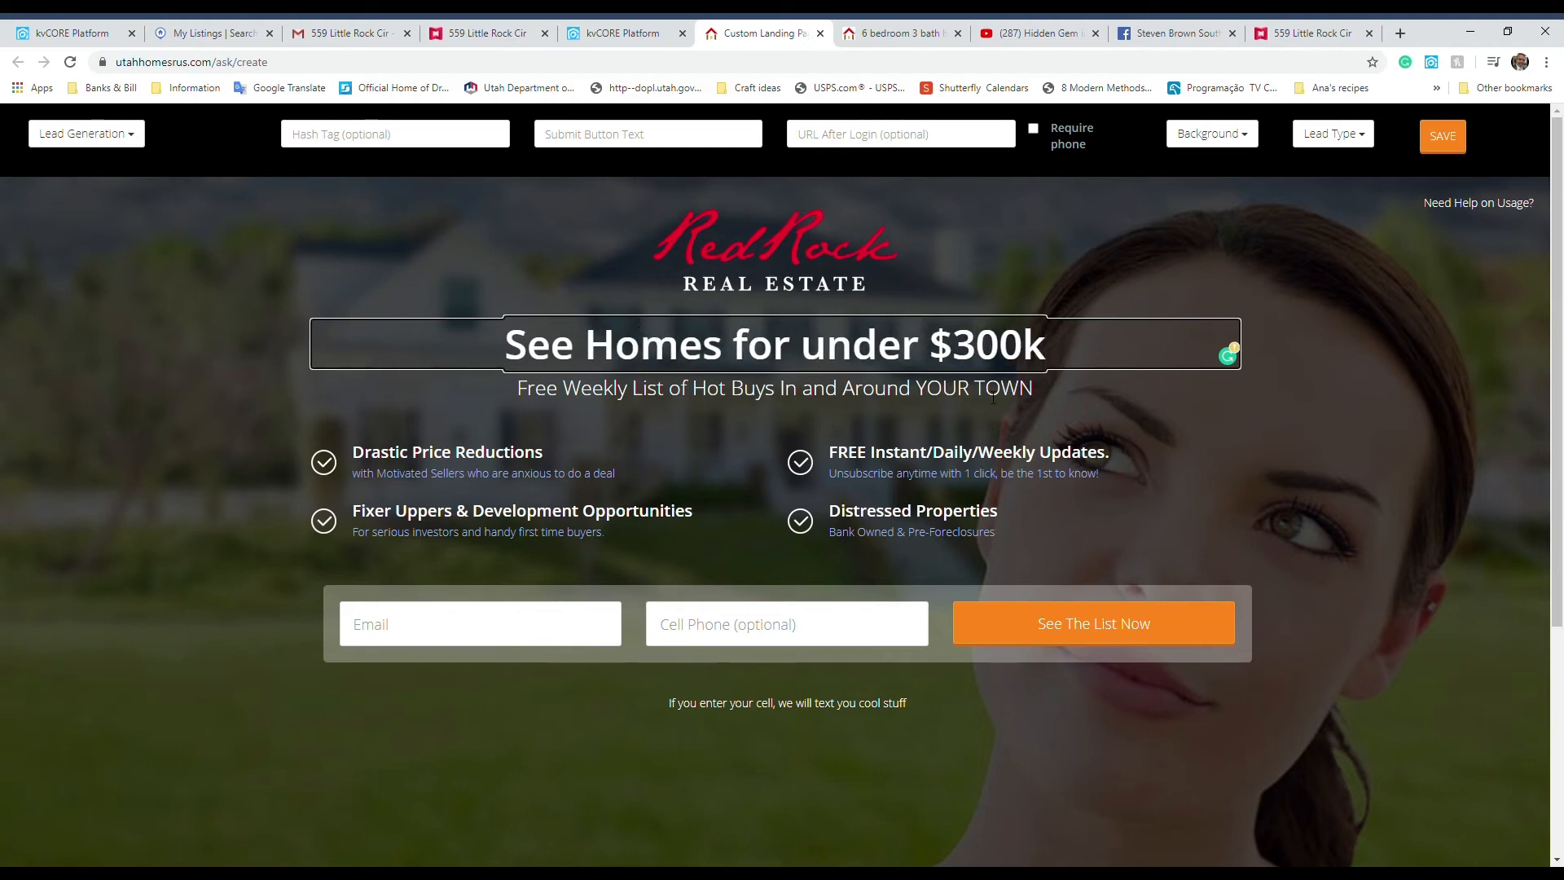
{"action": "left_click_drag", "start_coordinate": [1035, 393], "coordinate": [518, 391]}
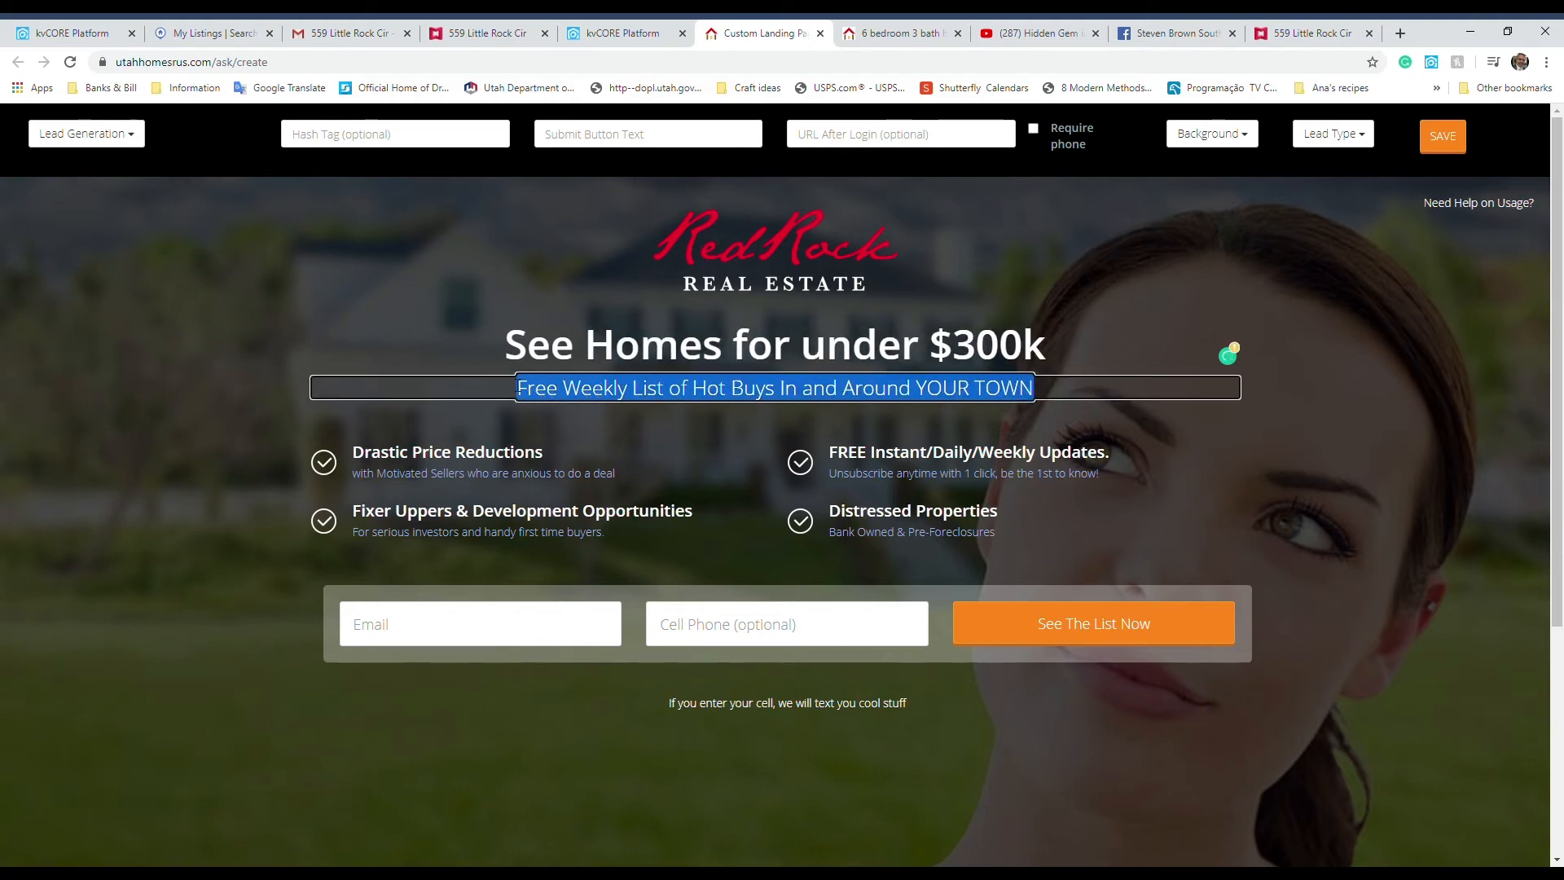
{"action": "type", "text": "Newest listings in your area"}
Remove all four checkmarked feature items from the new landing page.
{"action": "double_click", "coordinate": [432, 454]}
{"action": "double_click", "coordinate": [568, 460]}
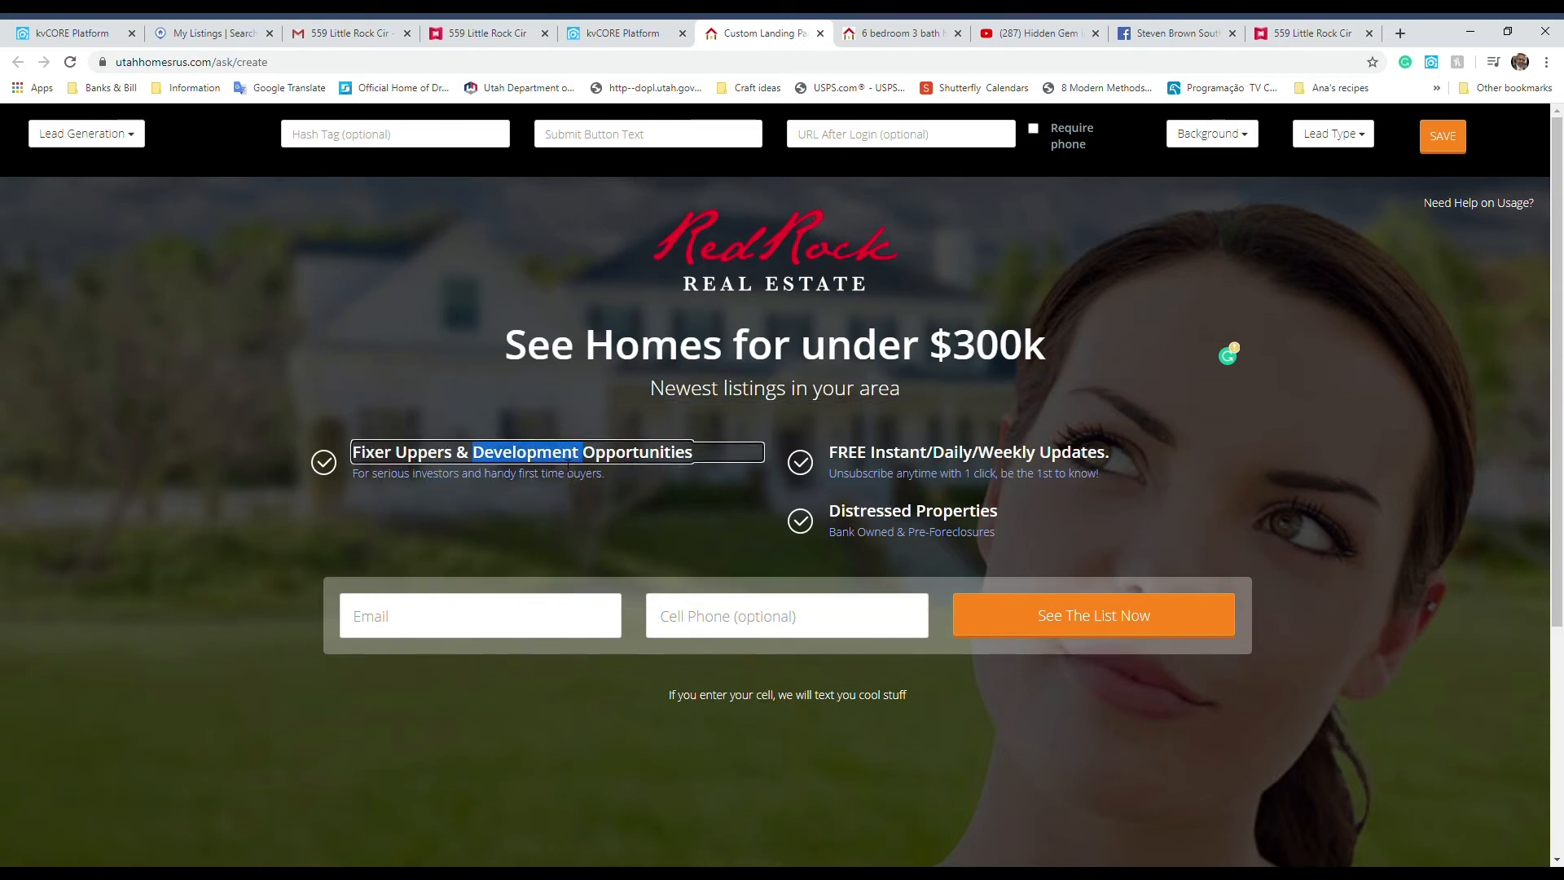
{"action": "double_click", "coordinate": [897, 458]}
{"action": "left_click", "coordinate": [898, 463]}
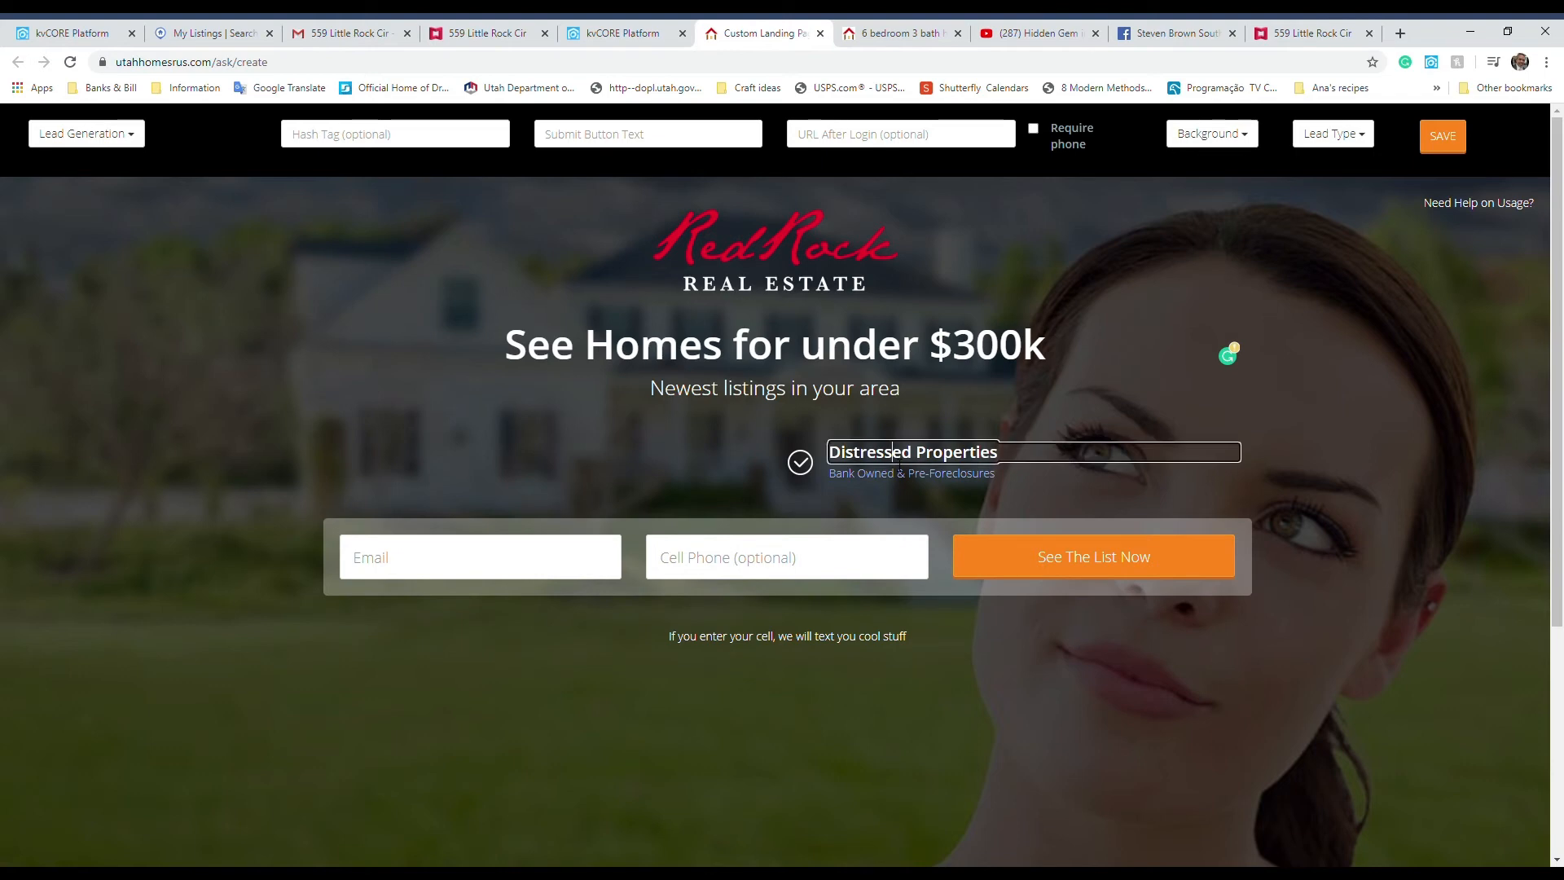
{"action": "double_click", "coordinate": [891, 457]}
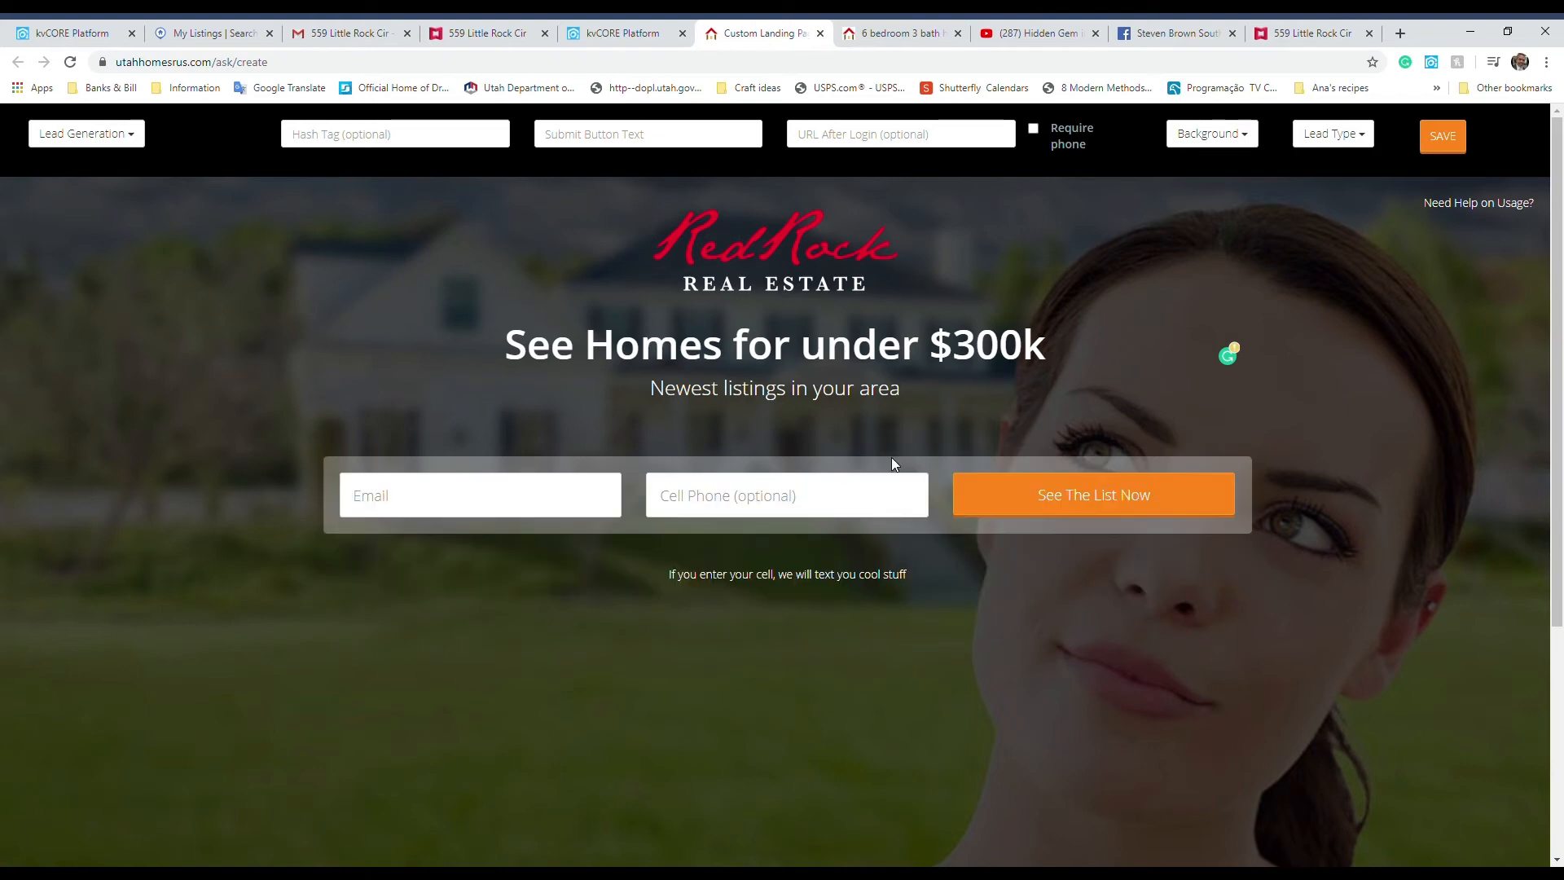
Switch to flexmls, start a residential quick search and filter it by the city Hurricane.
{"action": "left_click", "coordinate": [230, 31]}
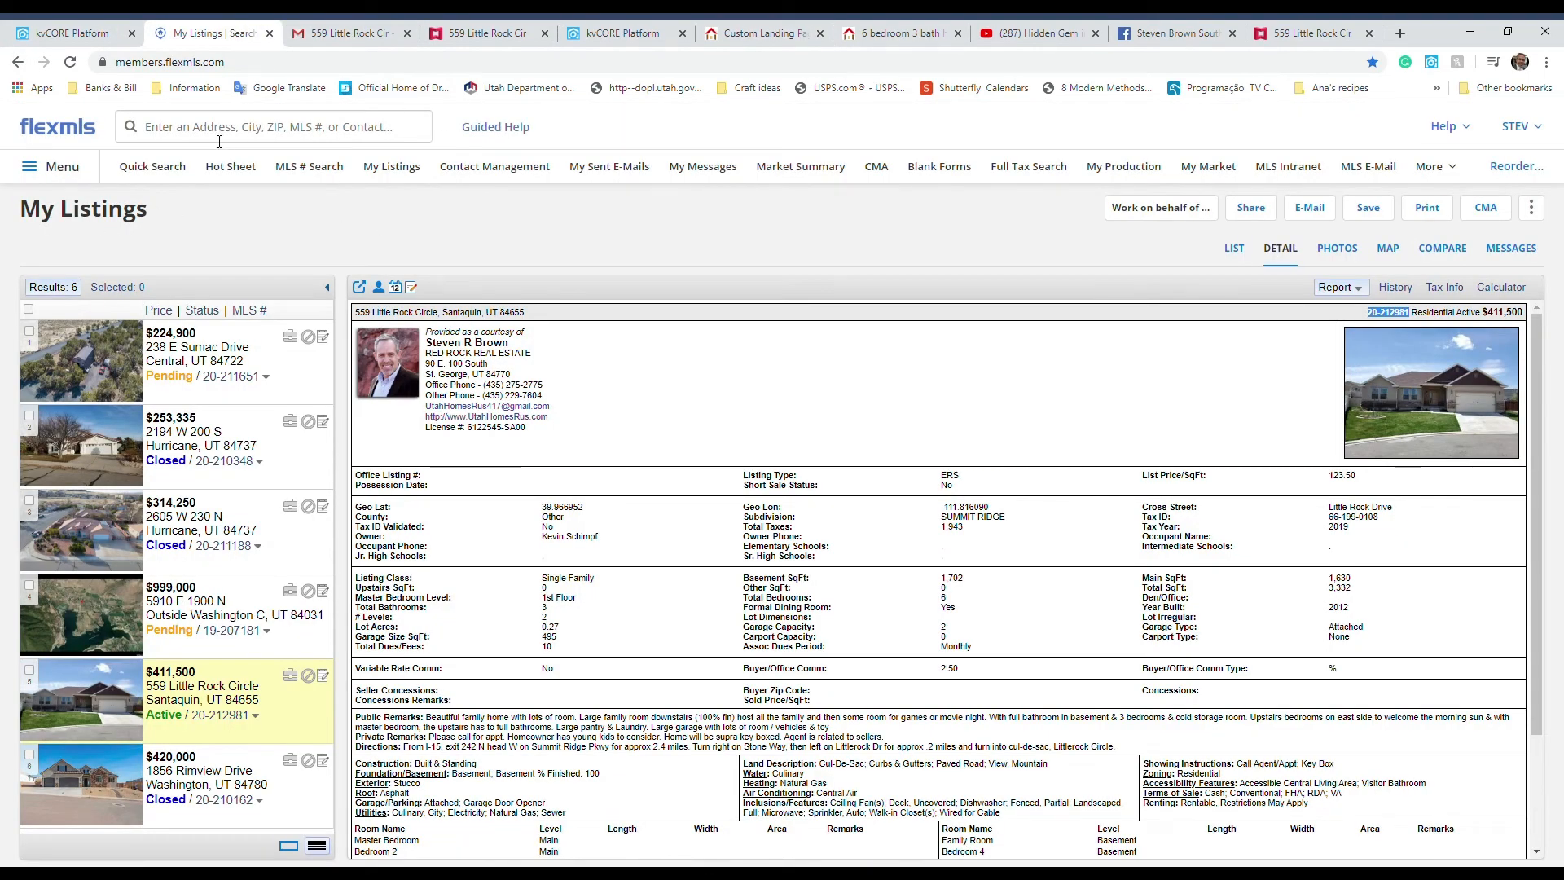
{"action": "left_click", "coordinate": [153, 168]}
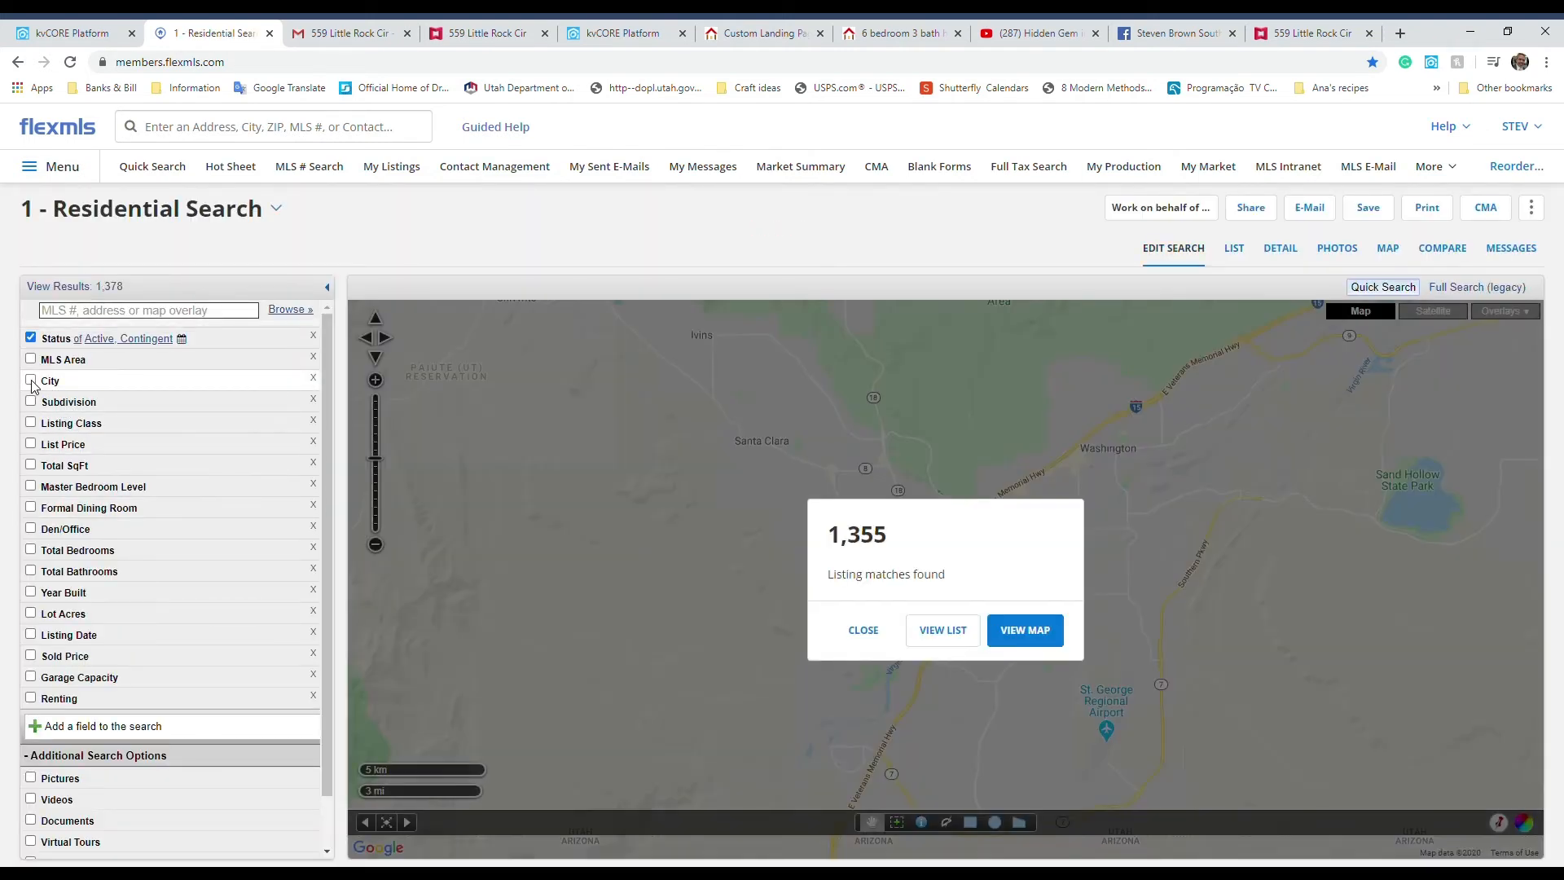
{"action": "left_click", "coordinate": [49, 380]}
{"action": "type", "text": "hu"}
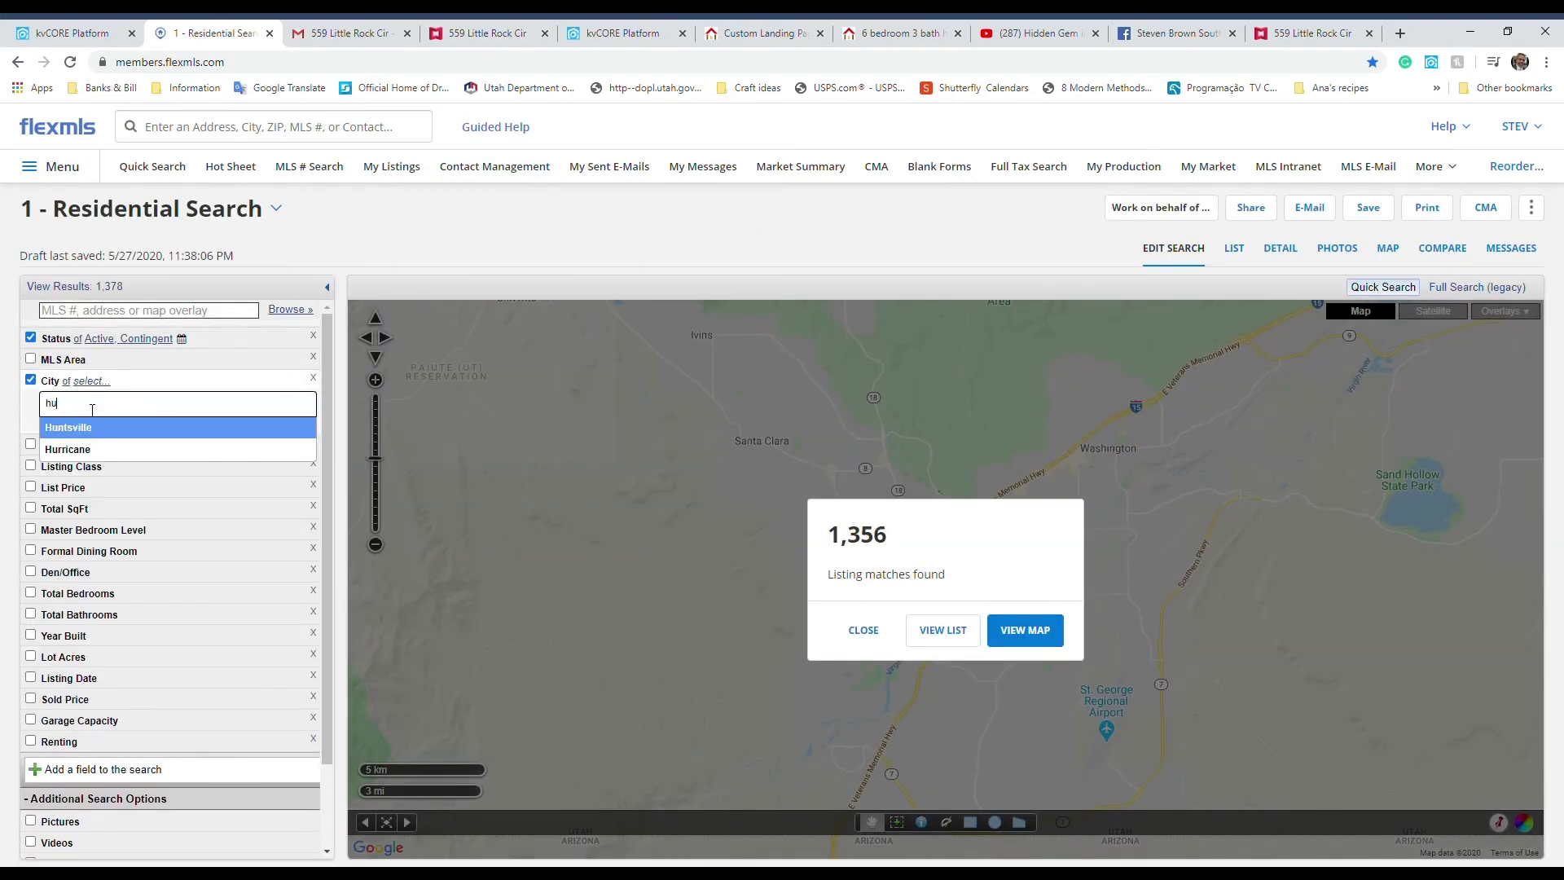
{"action": "left_click", "coordinate": [82, 453]}
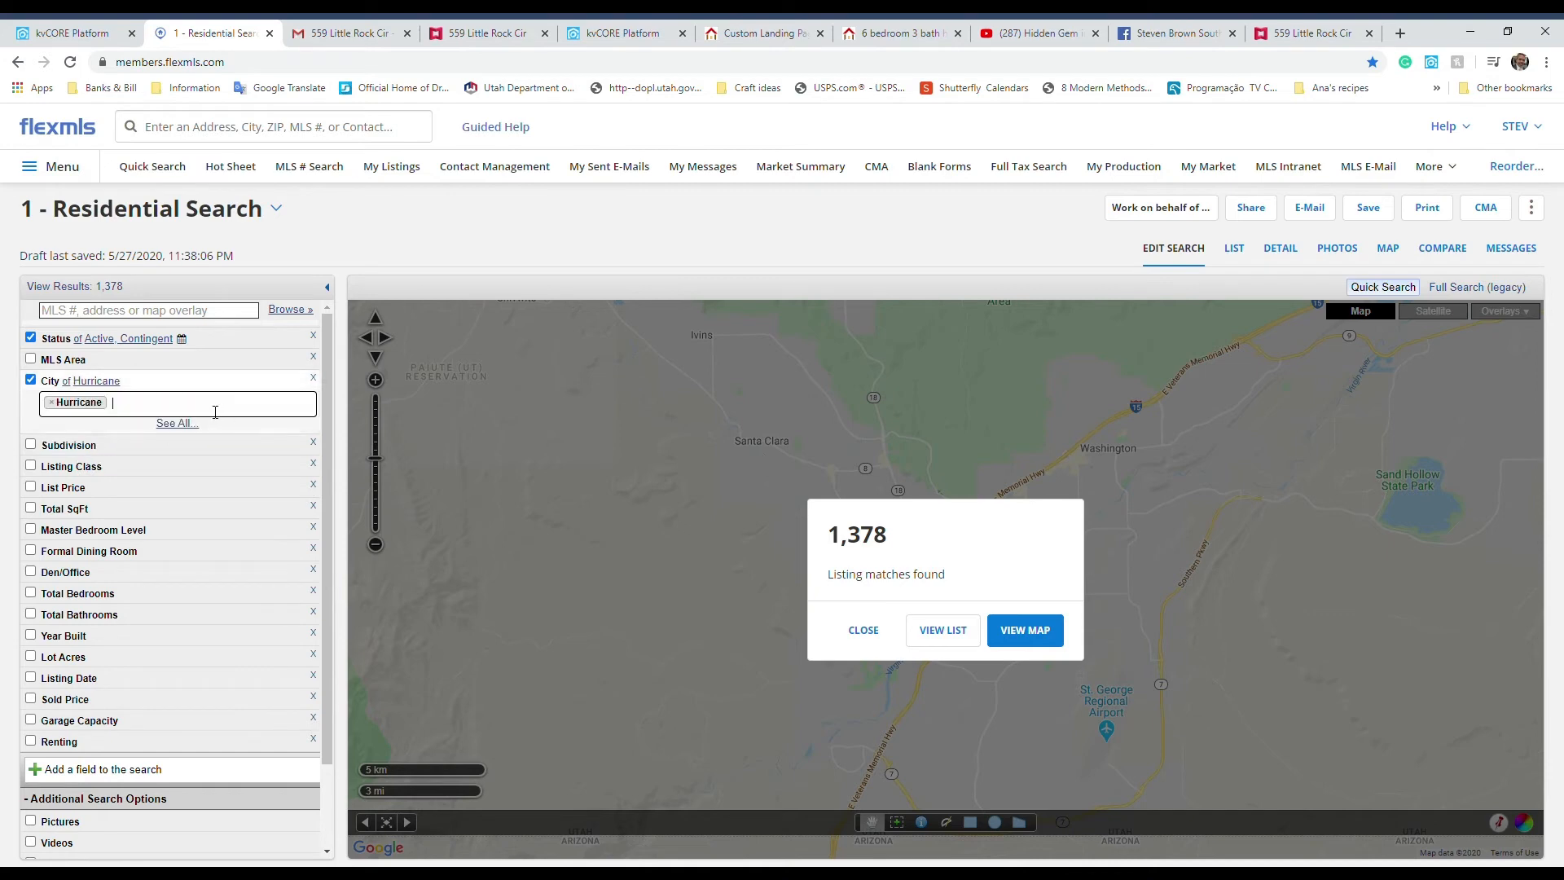
Restrict the search to the Single Family listing class with a maximum list price of 299,000.
{"action": "left_click", "coordinate": [30, 466]}
{"action": "left_click", "coordinate": [77, 483]}
{"action": "left_click", "coordinate": [30, 617]}
{"action": "left_click", "coordinate": [233, 637]}
{"action": "type", "text": "299"}
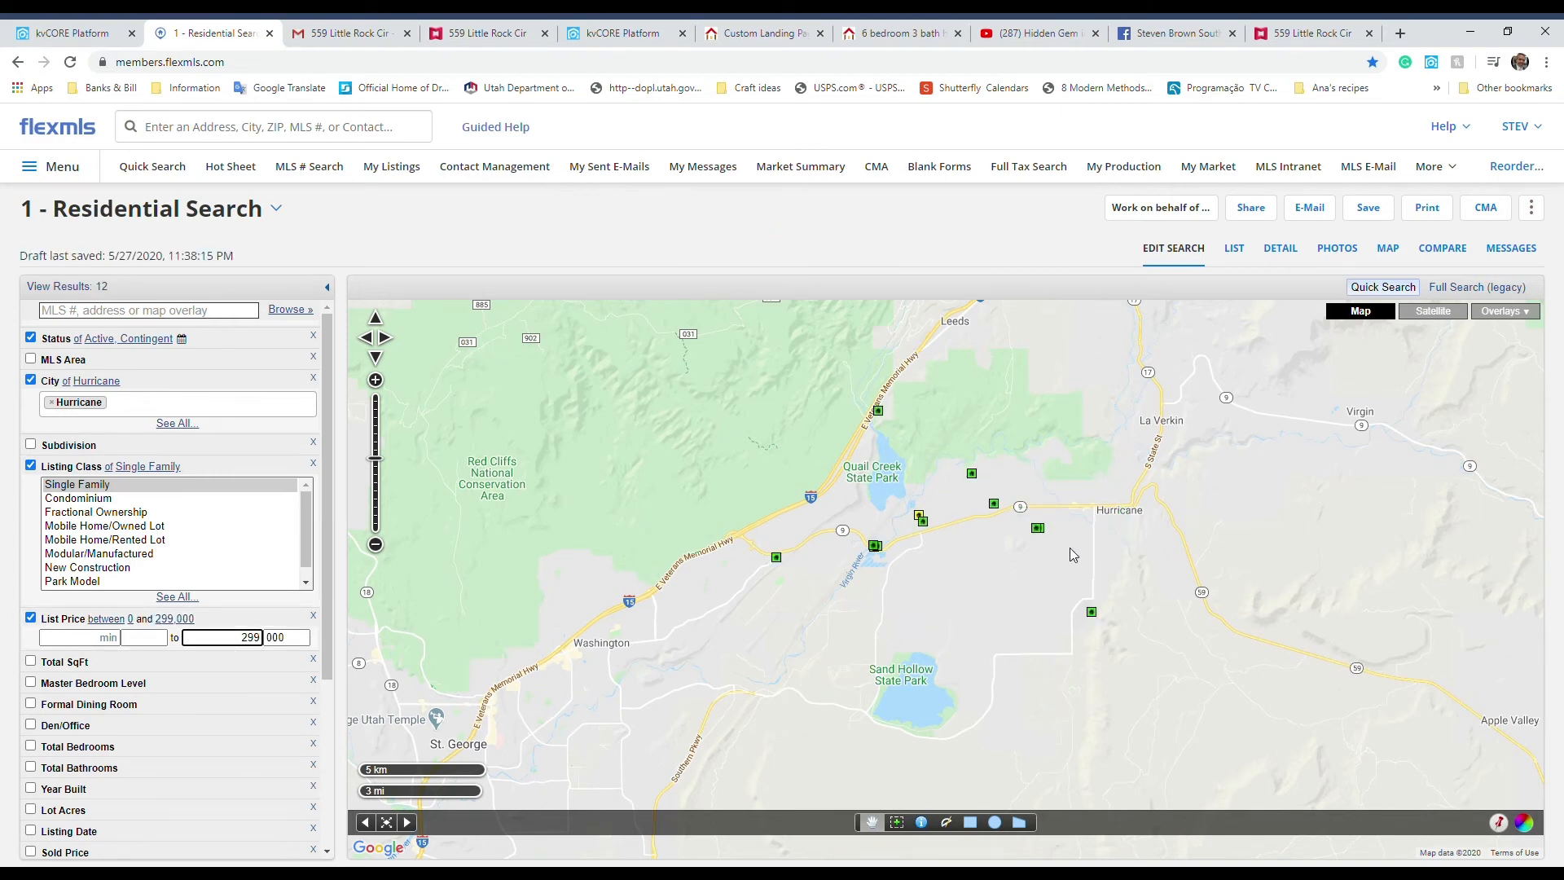
Show the search results as a list and select every listing in it.
{"action": "left_click", "coordinate": [68, 287]}
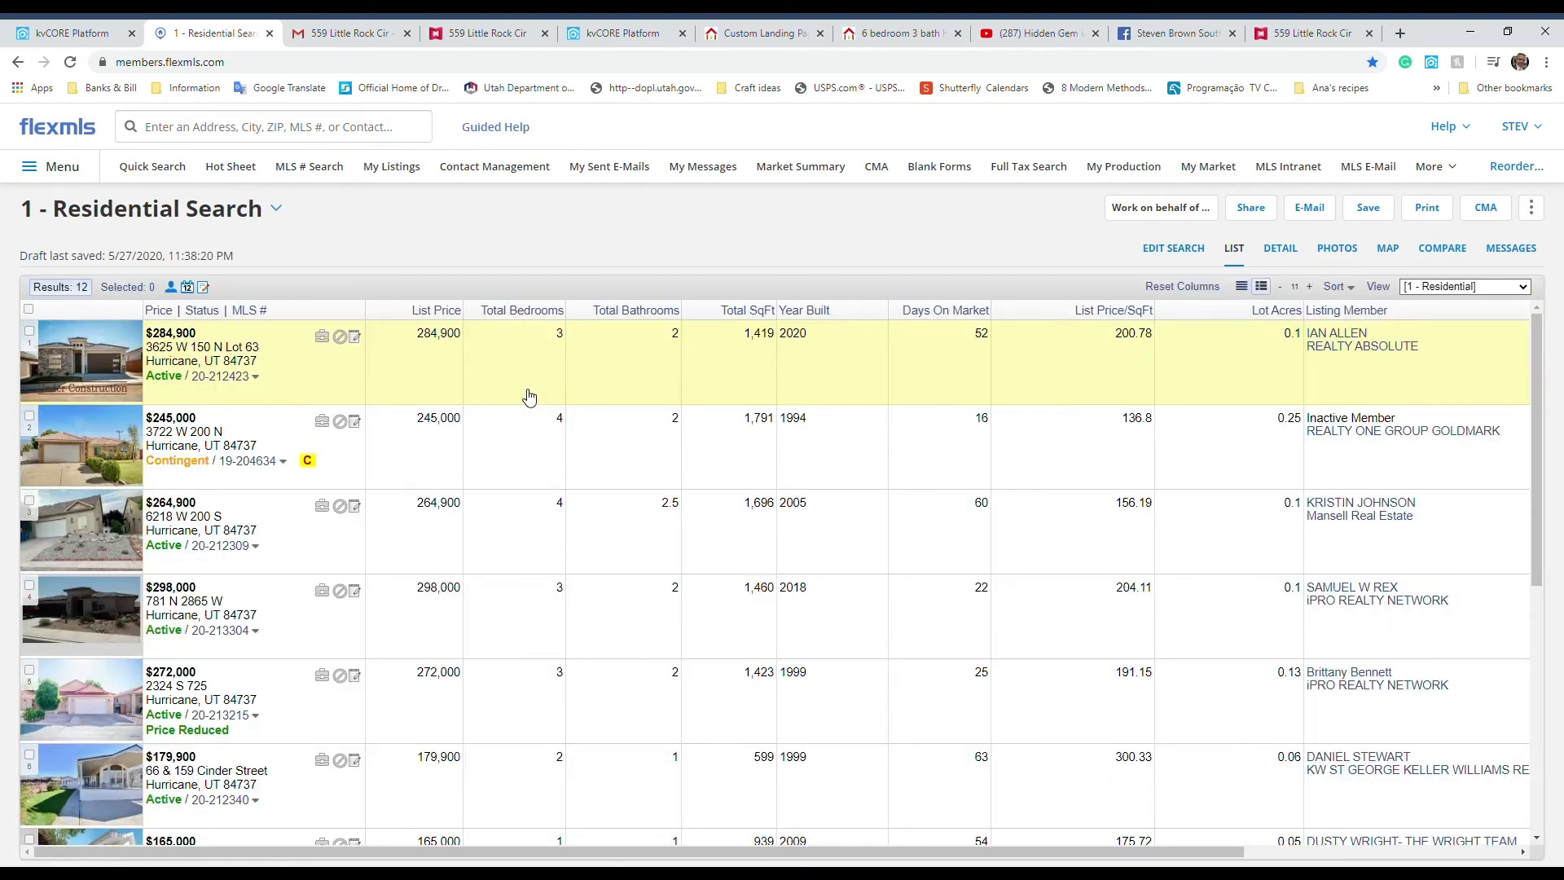
{"action": "left_click", "coordinate": [31, 310]}
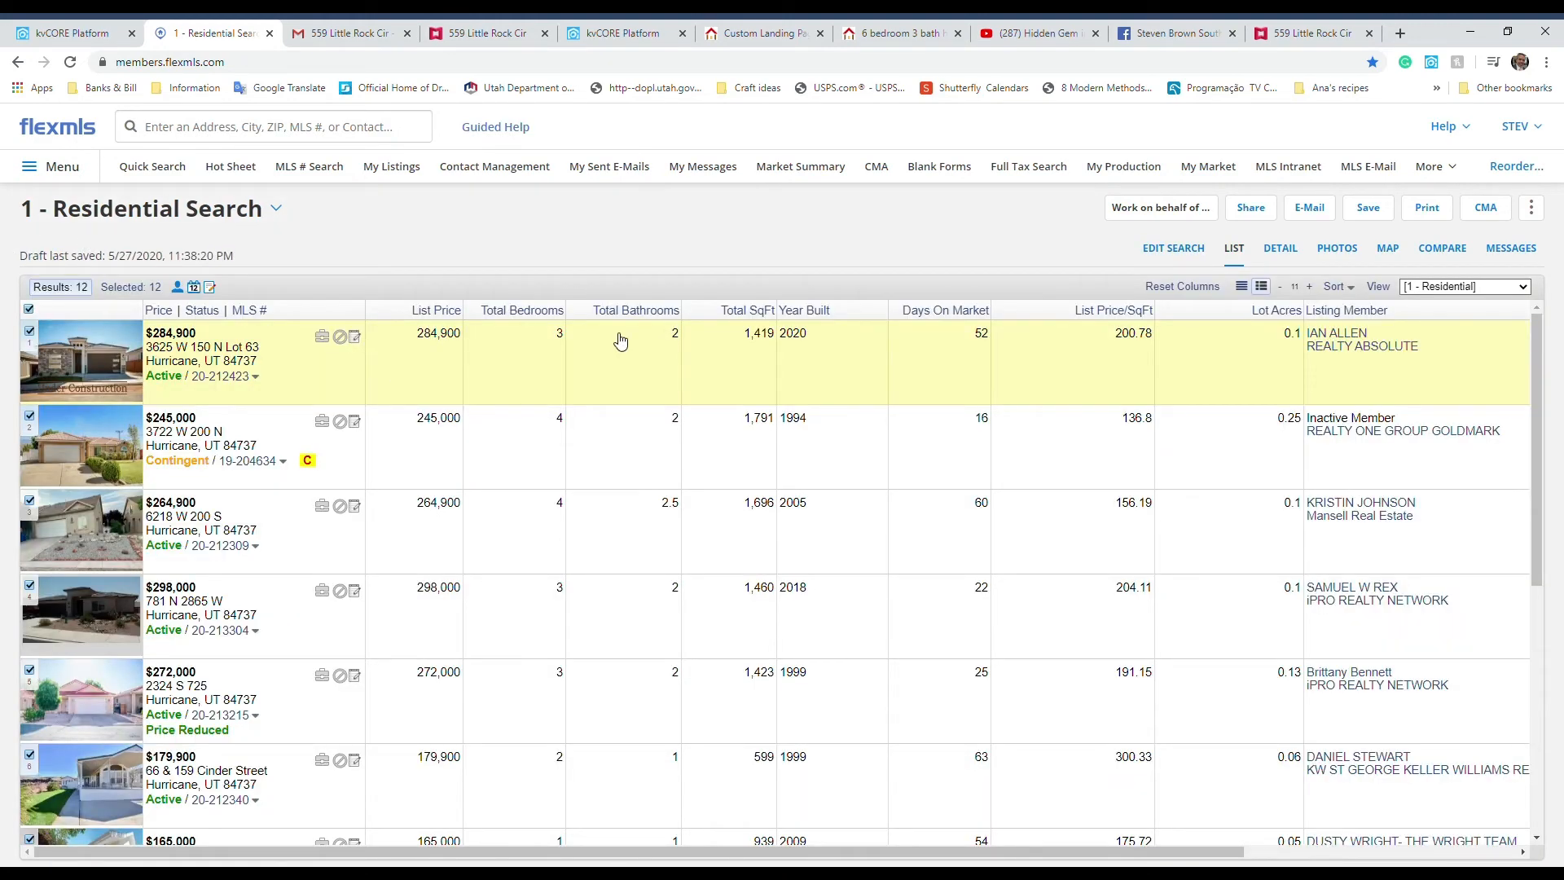
Generate a permalink to the selected flexmls listings and enter it as the new landing page's URL after login.
{"action": "left_click", "coordinate": [1261, 210]}
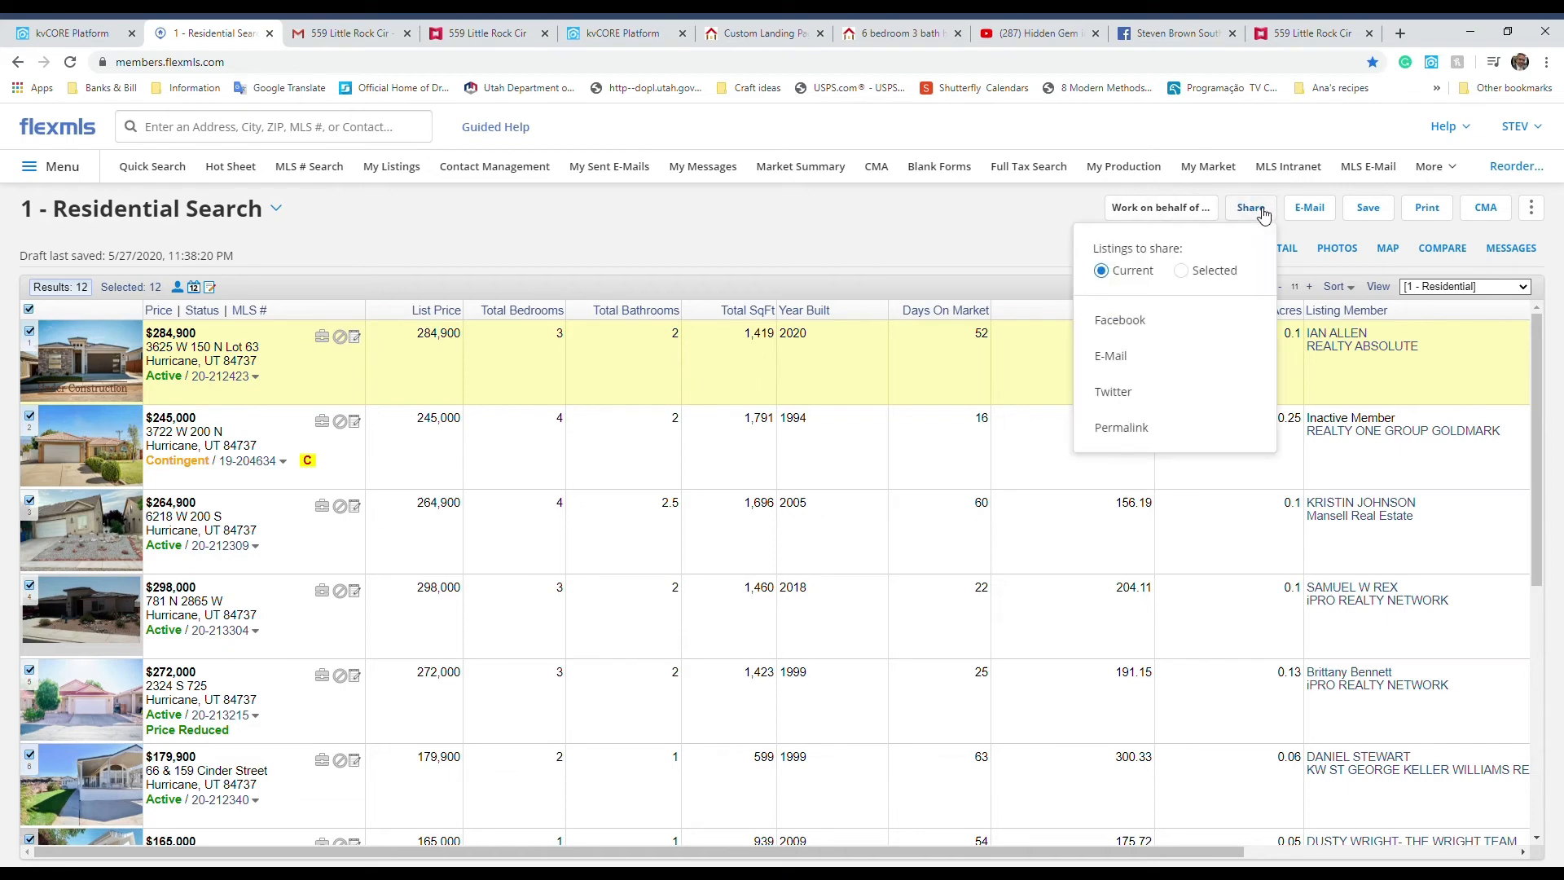
{"action": "left_click", "coordinate": [1181, 272]}
{"action": "left_click", "coordinate": [1120, 429]}
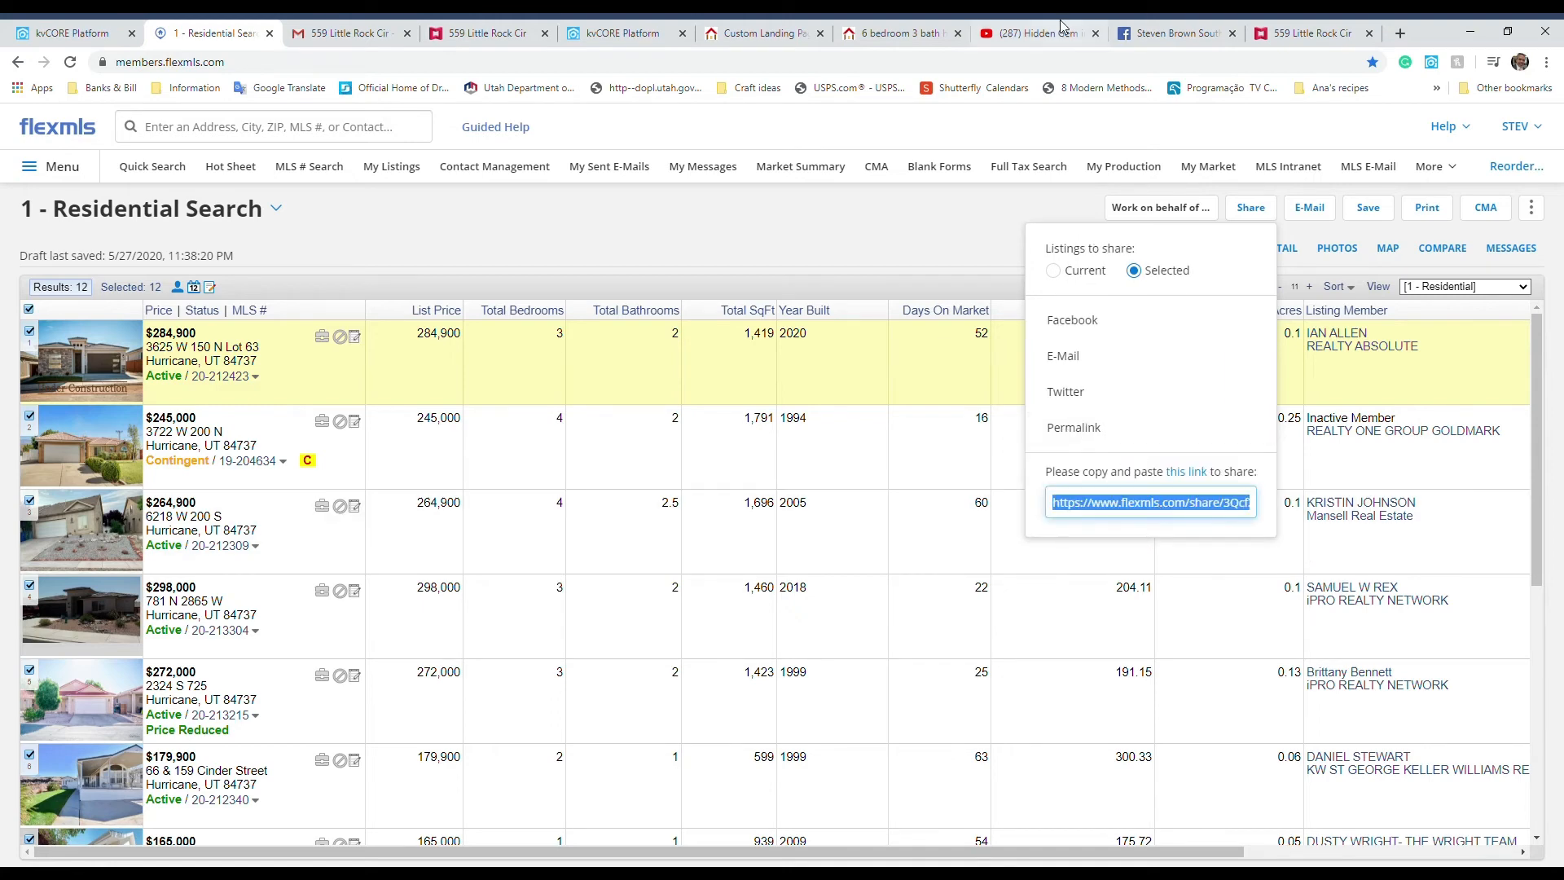
{"action": "left_click", "coordinate": [780, 33]}
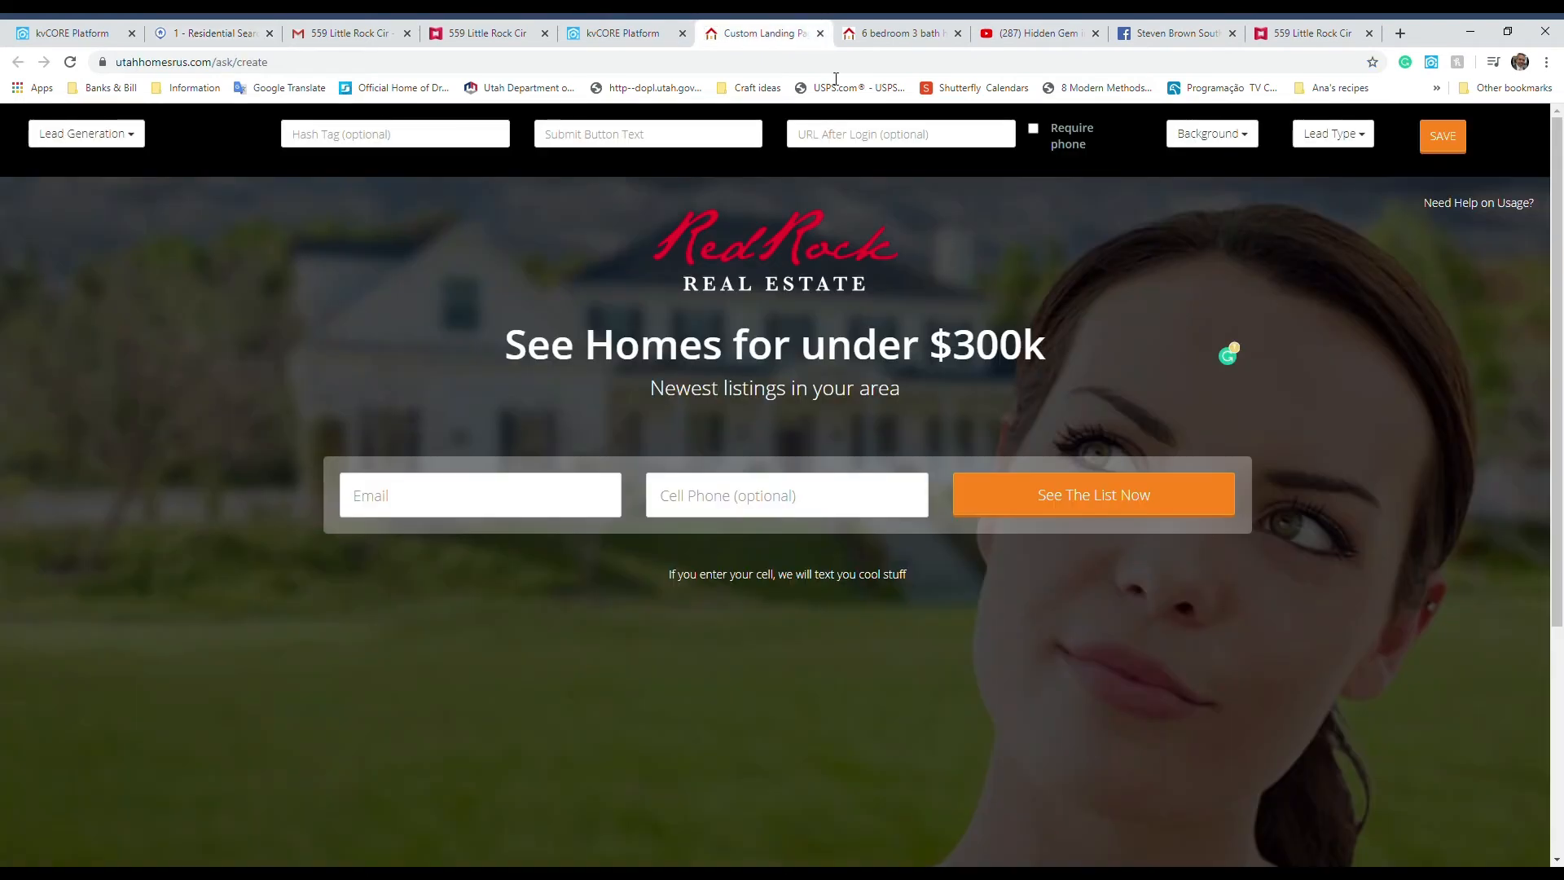
{"action": "left_click", "coordinate": [847, 143]}
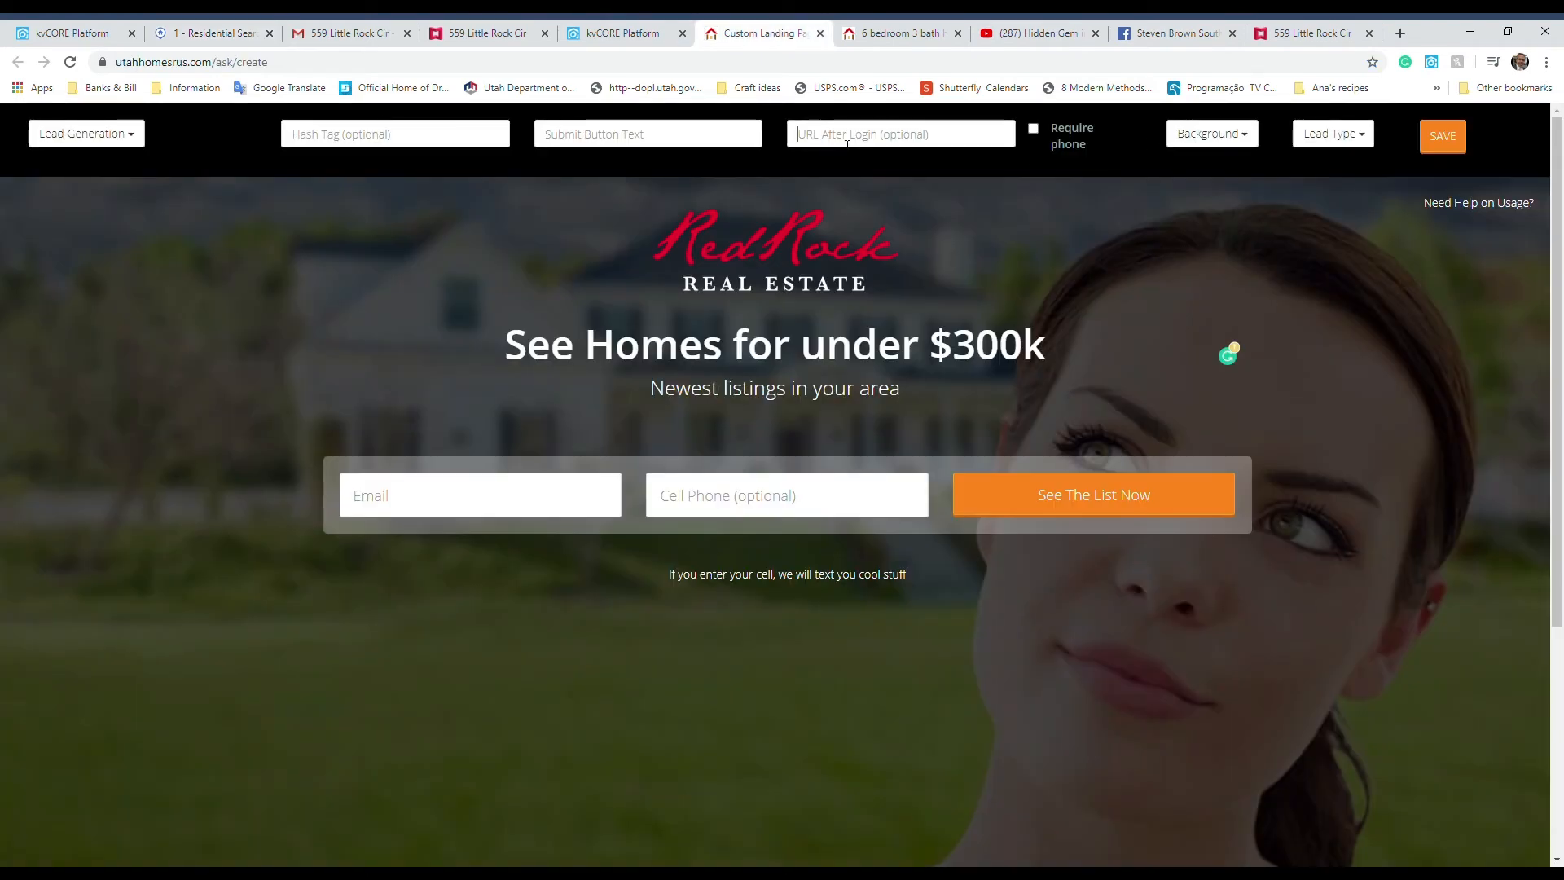
{"action": "type", "text": "http://www.flexmls.com/share/3QcfX/Selected"}
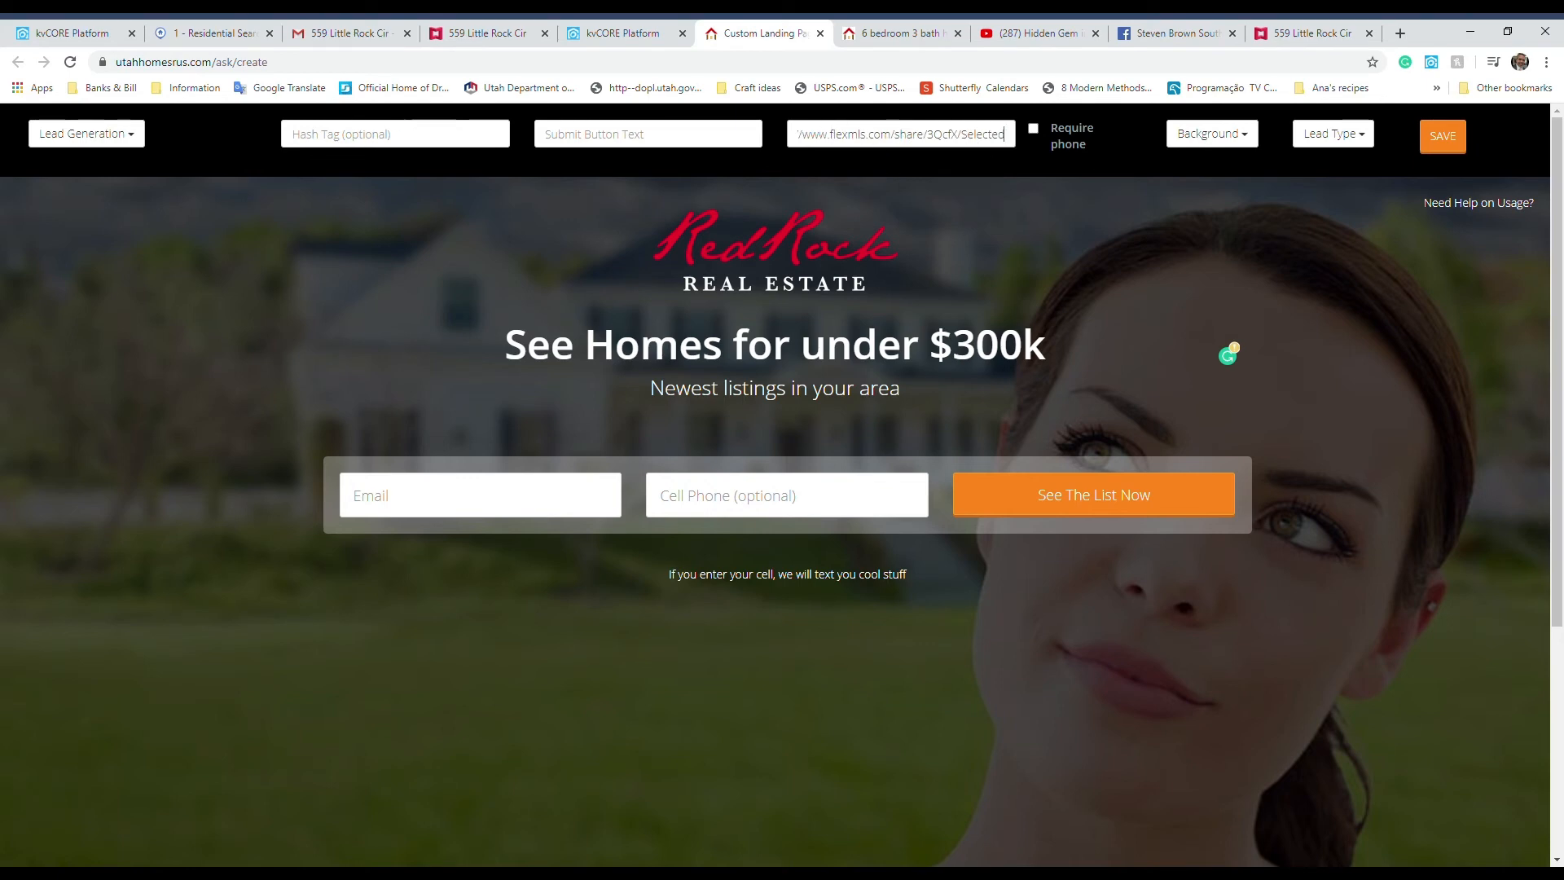
Open the details of the $298,000 Hurricane listing in flexmls and copy its MLS number.
{"action": "left_click", "coordinate": [1247, 136]}
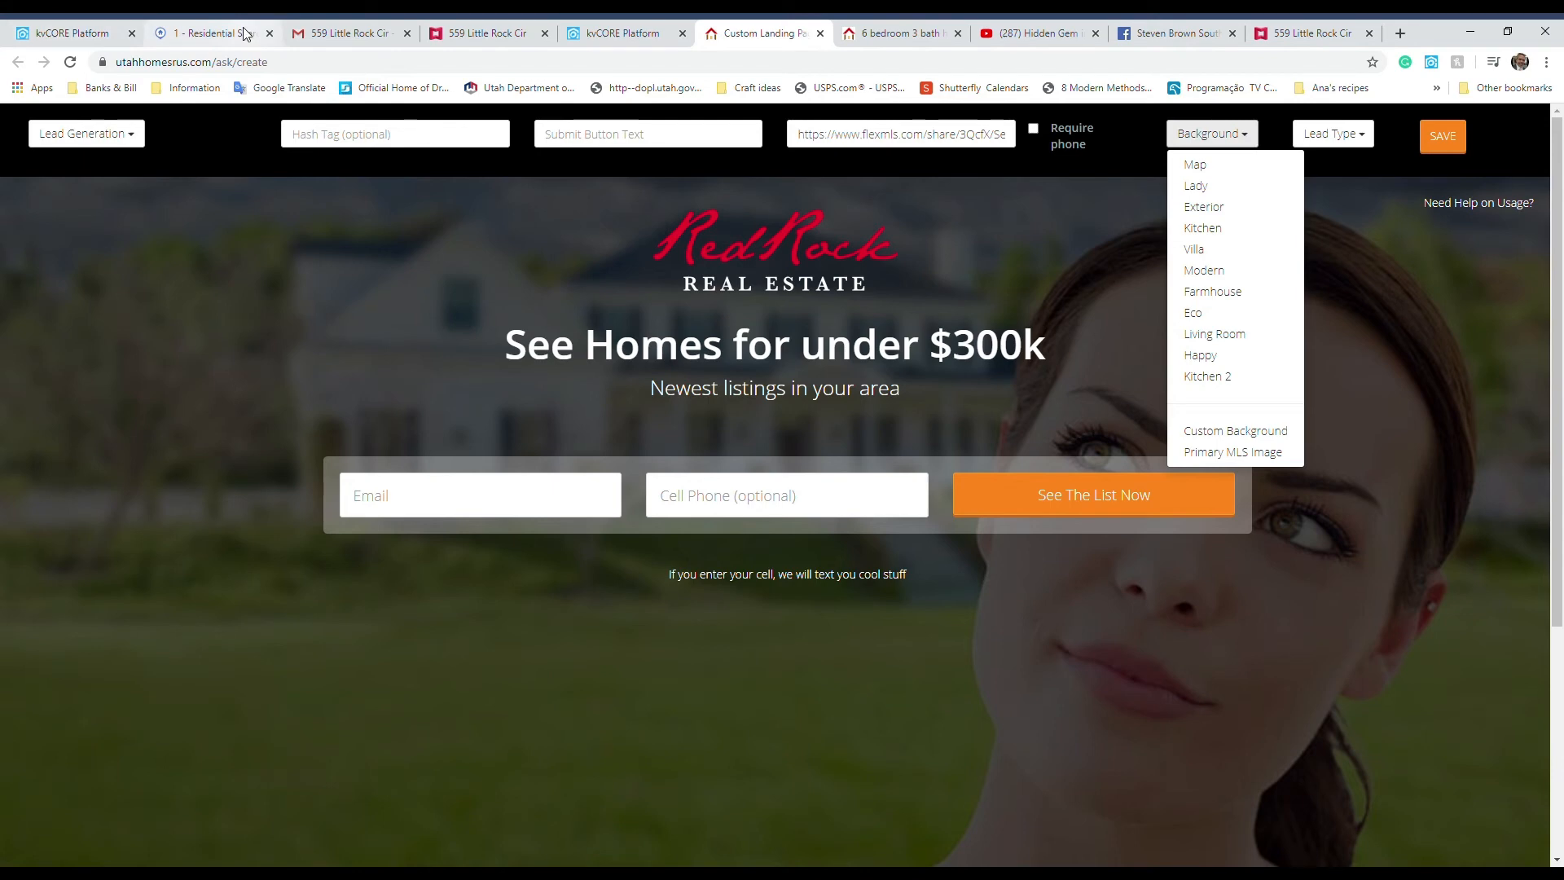
{"action": "left_click", "coordinate": [214, 33]}
{"action": "left_click", "coordinate": [101, 609]}
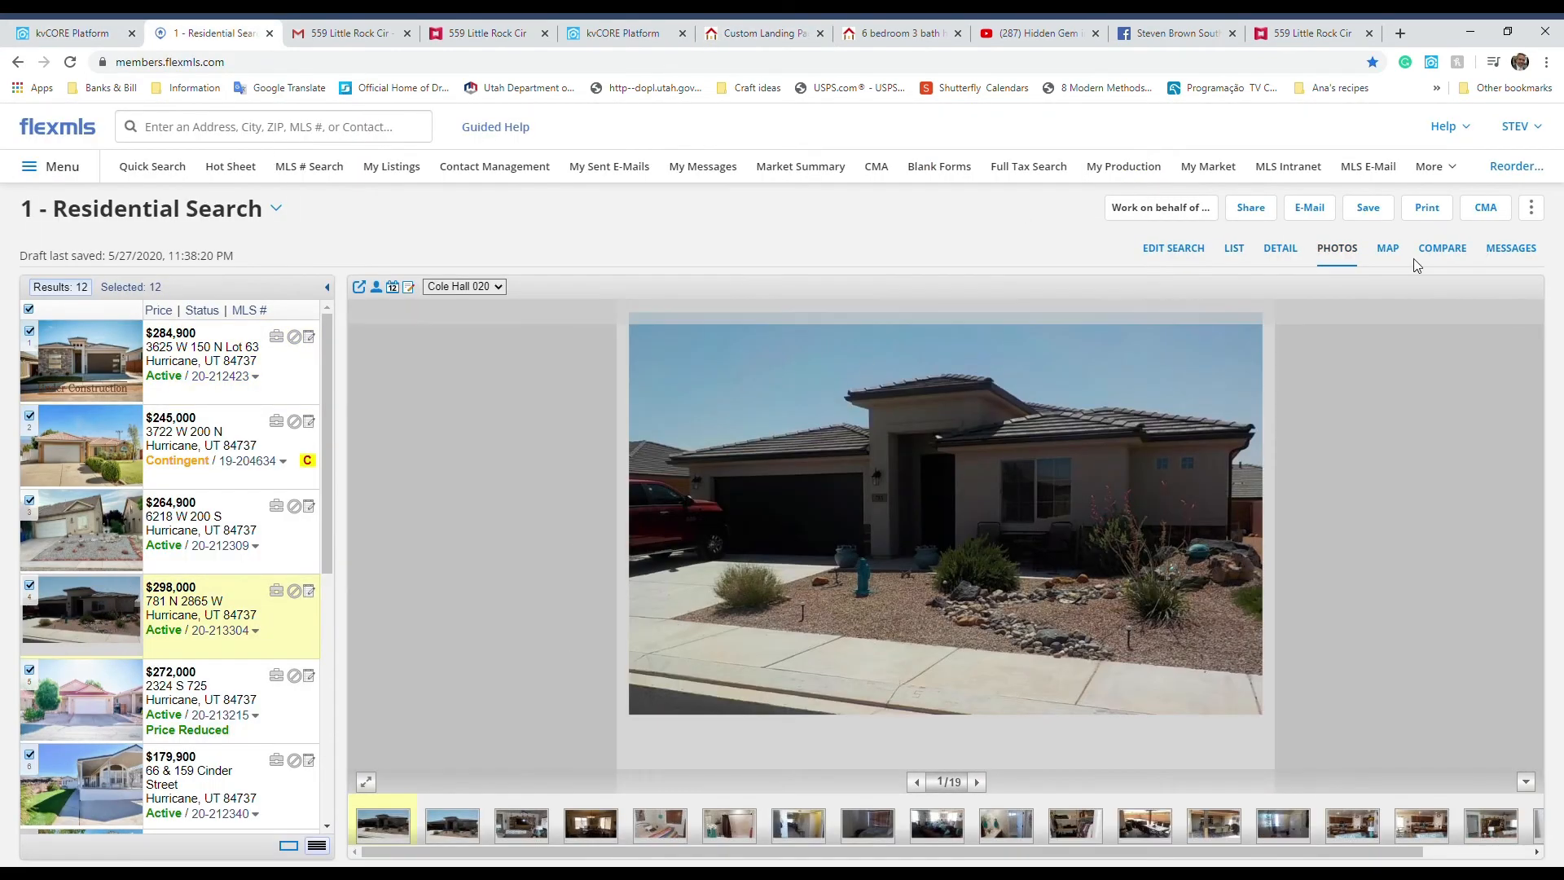
{"action": "left_click", "coordinate": [1282, 249]}
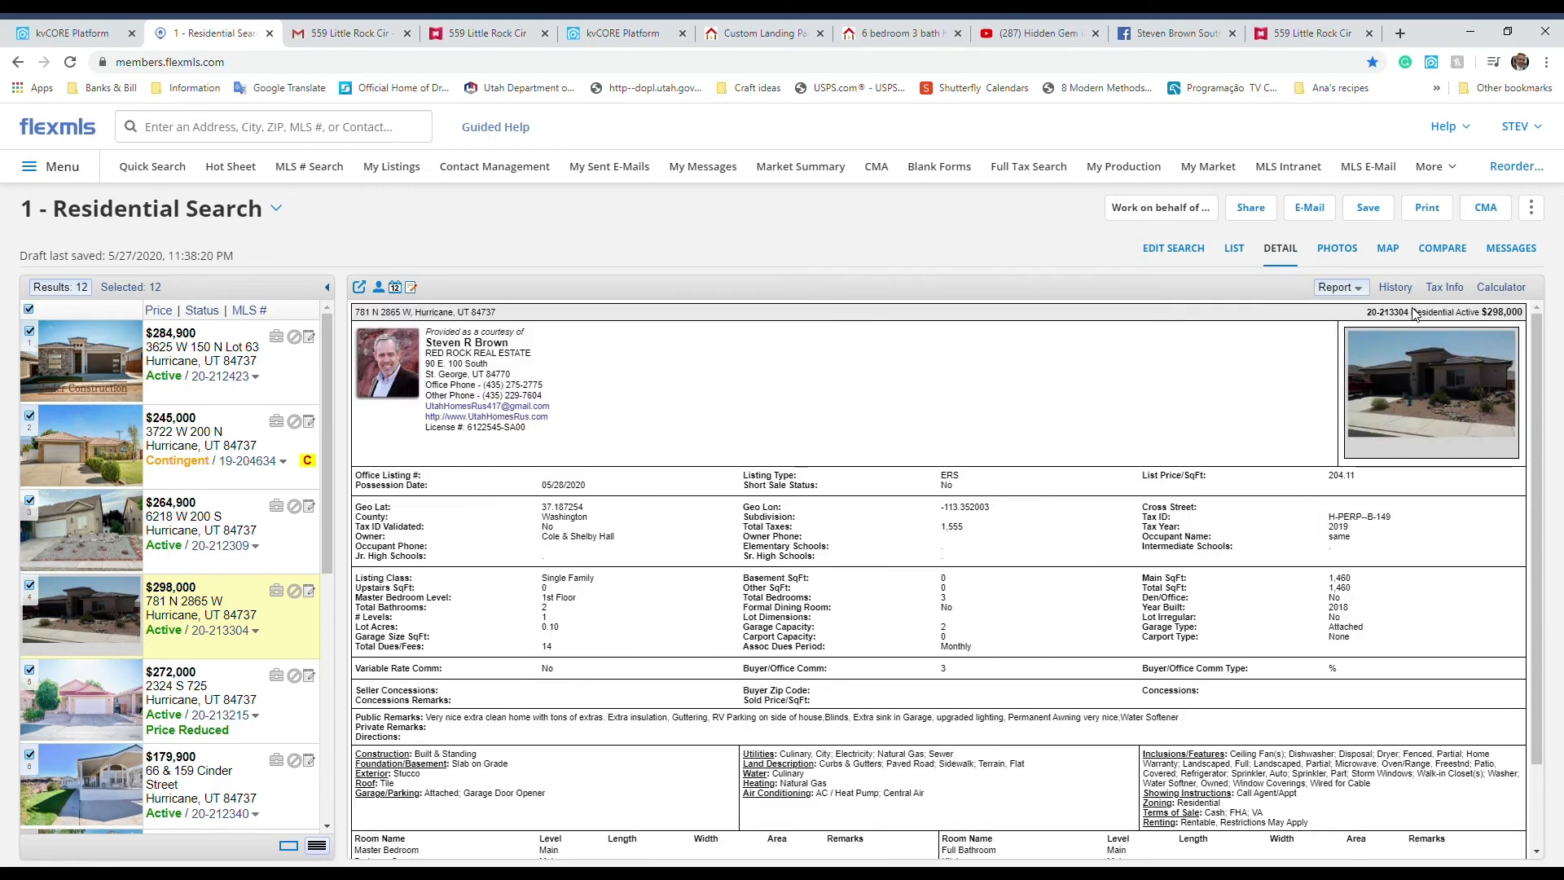
{"action": "double_click", "coordinate": [1388, 314]}
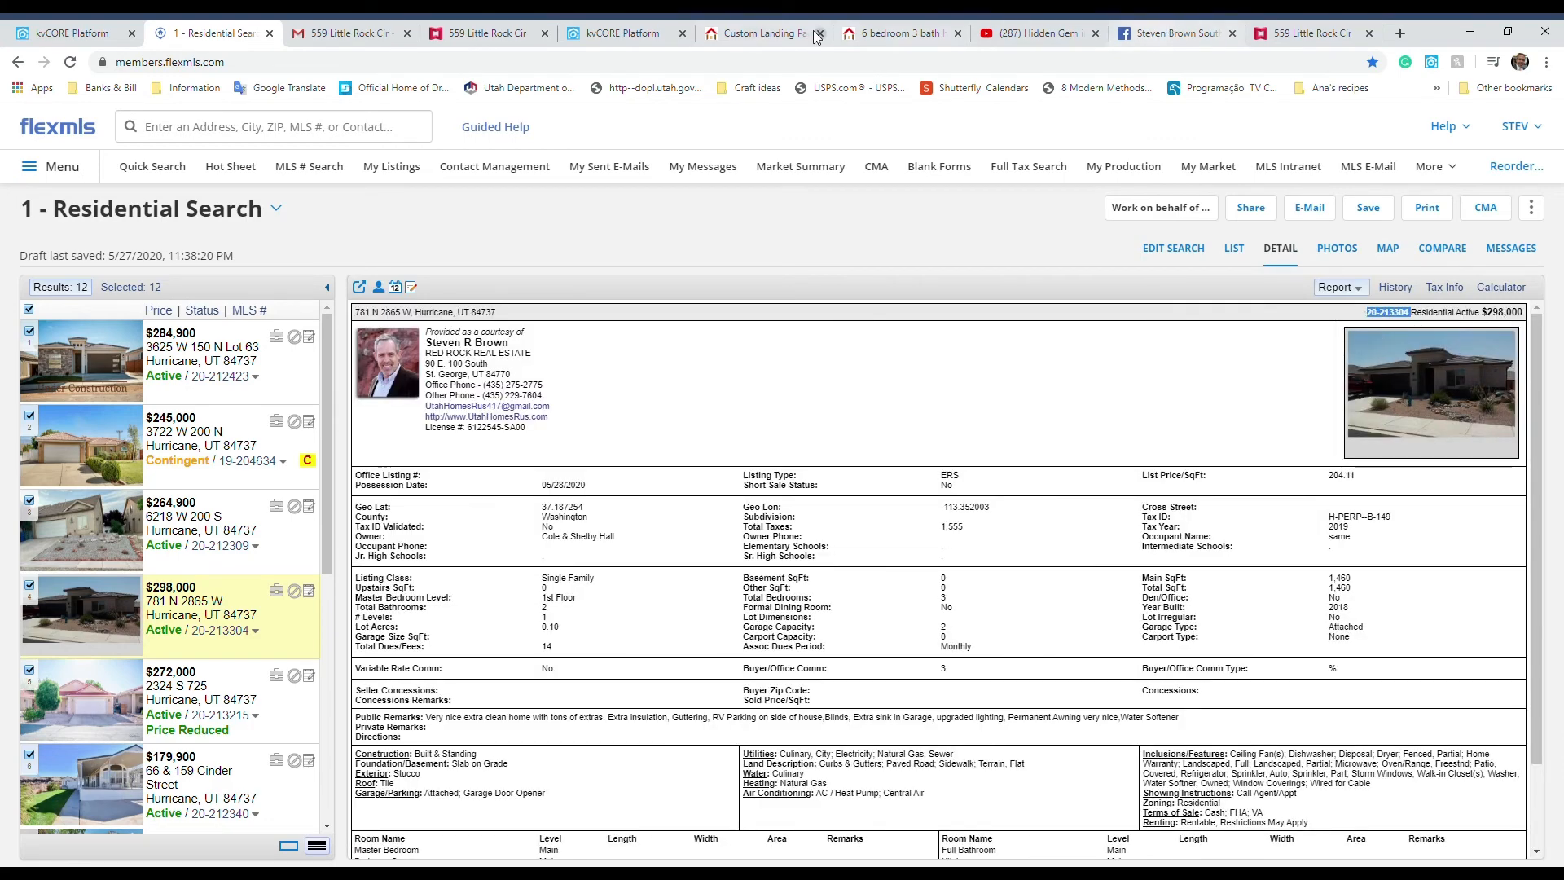
Set the landing page background to the primary MLS image of listing 20-213304.
{"action": "left_click", "coordinate": [758, 32]}
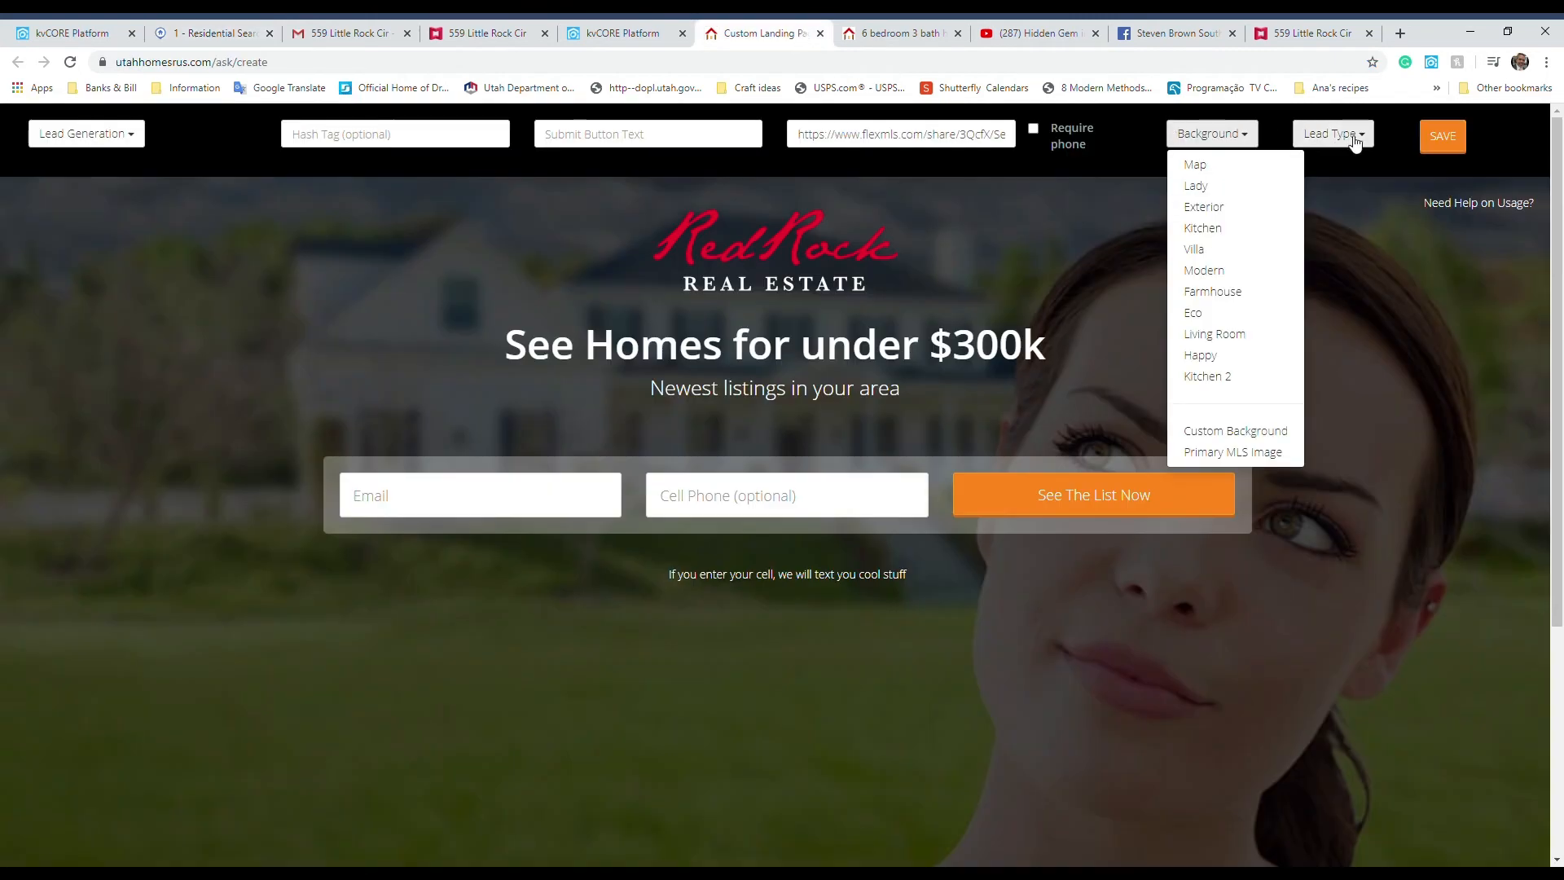
{"action": "left_click", "coordinate": [1234, 454]}
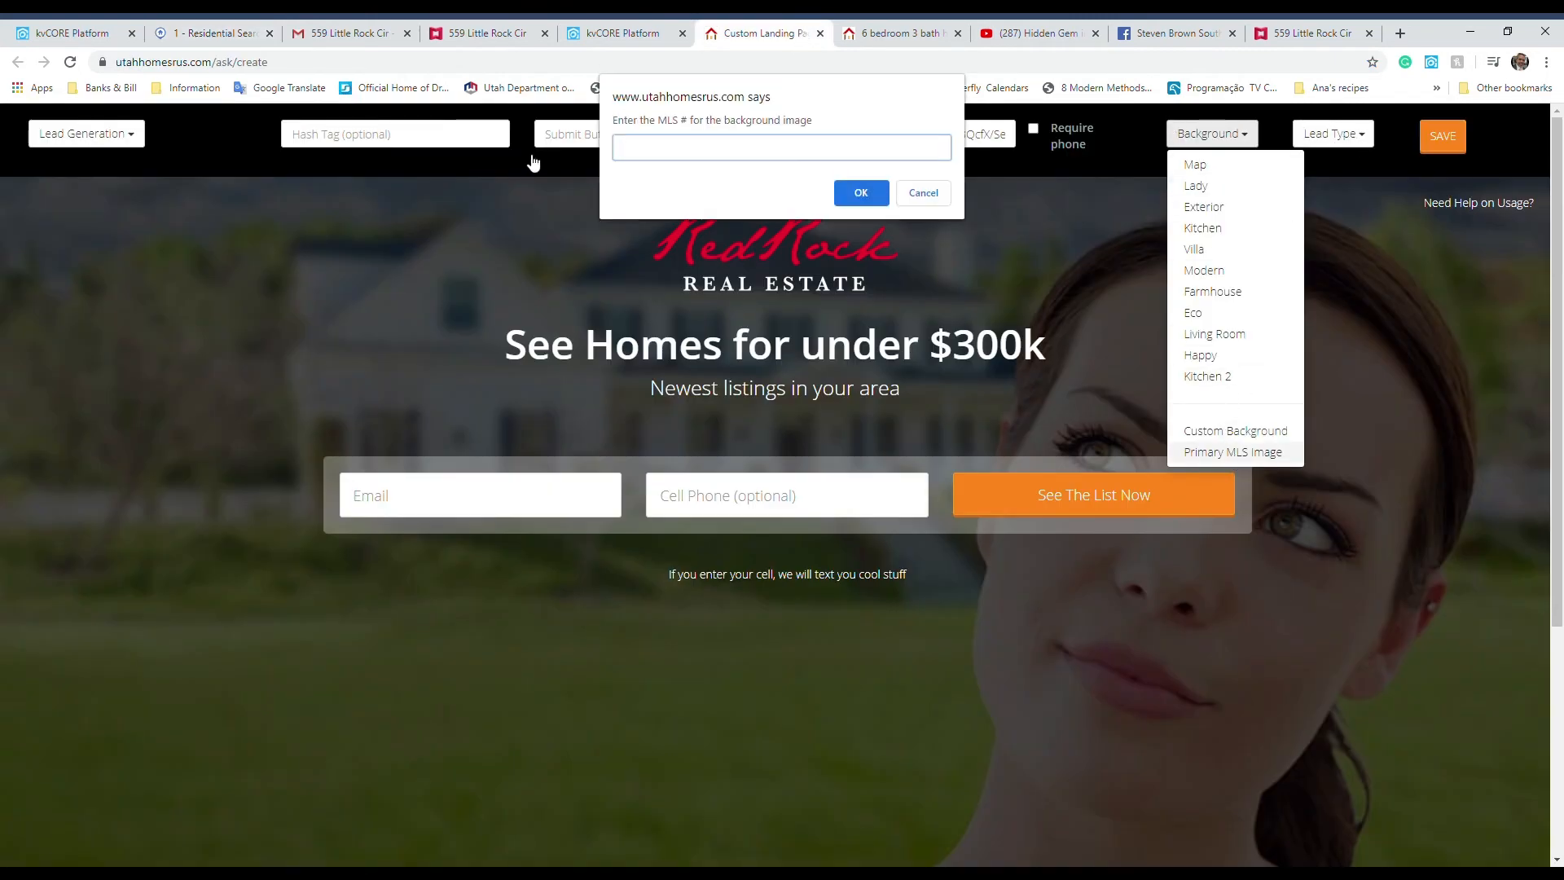
{"action": "type", "text": "20-213304"}
{"action": "left_click", "coordinate": [860, 194]}
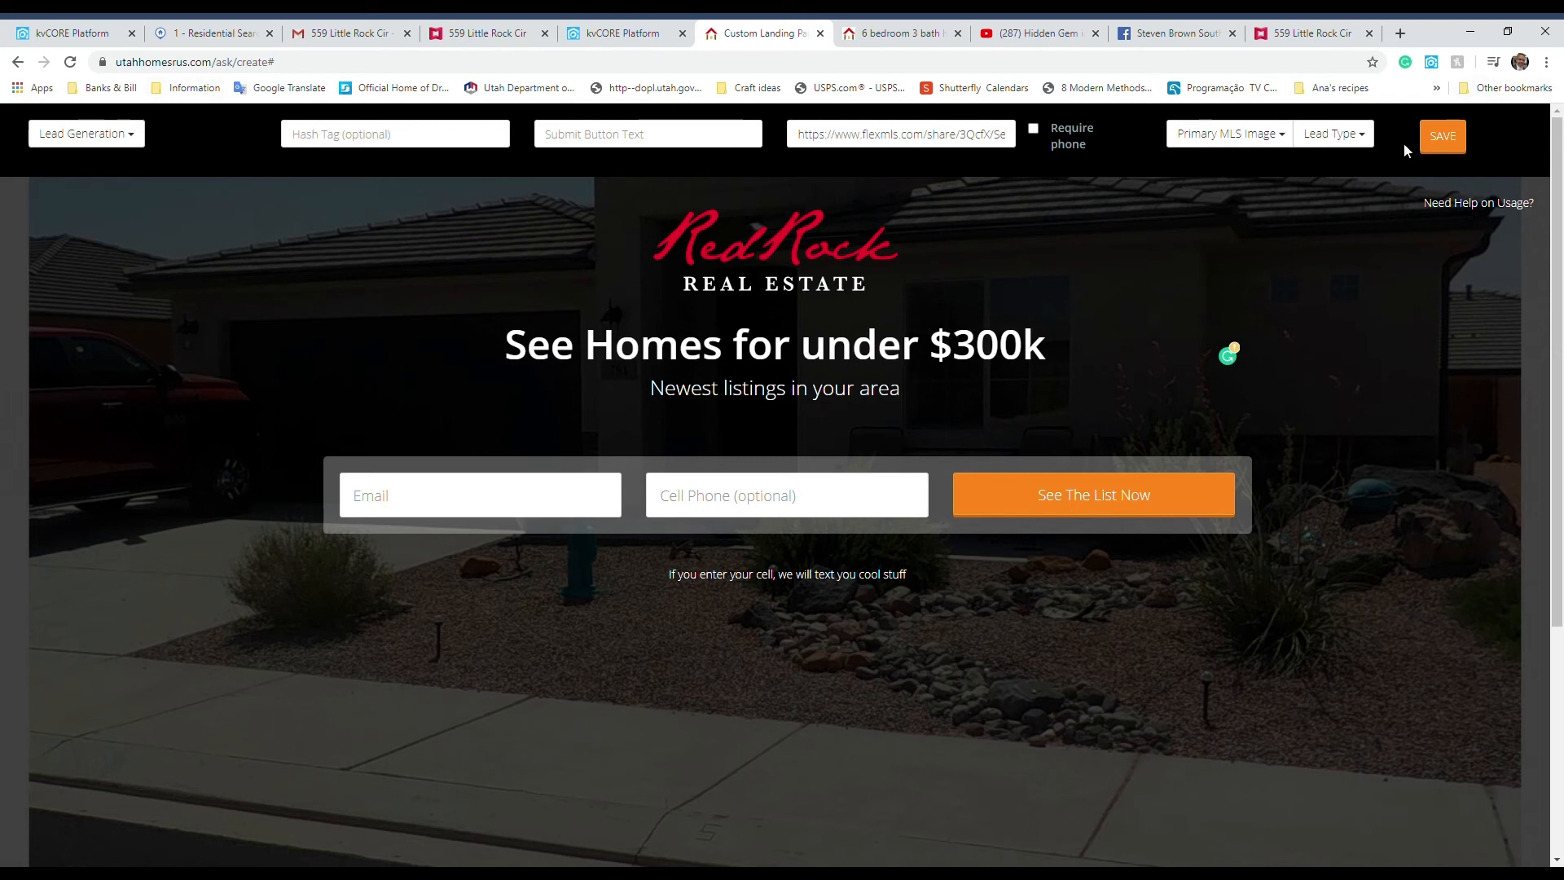
Save the landing page, accept the no-edit warning and copy the published page's web address.
{"action": "left_click", "coordinate": [1442, 136]}
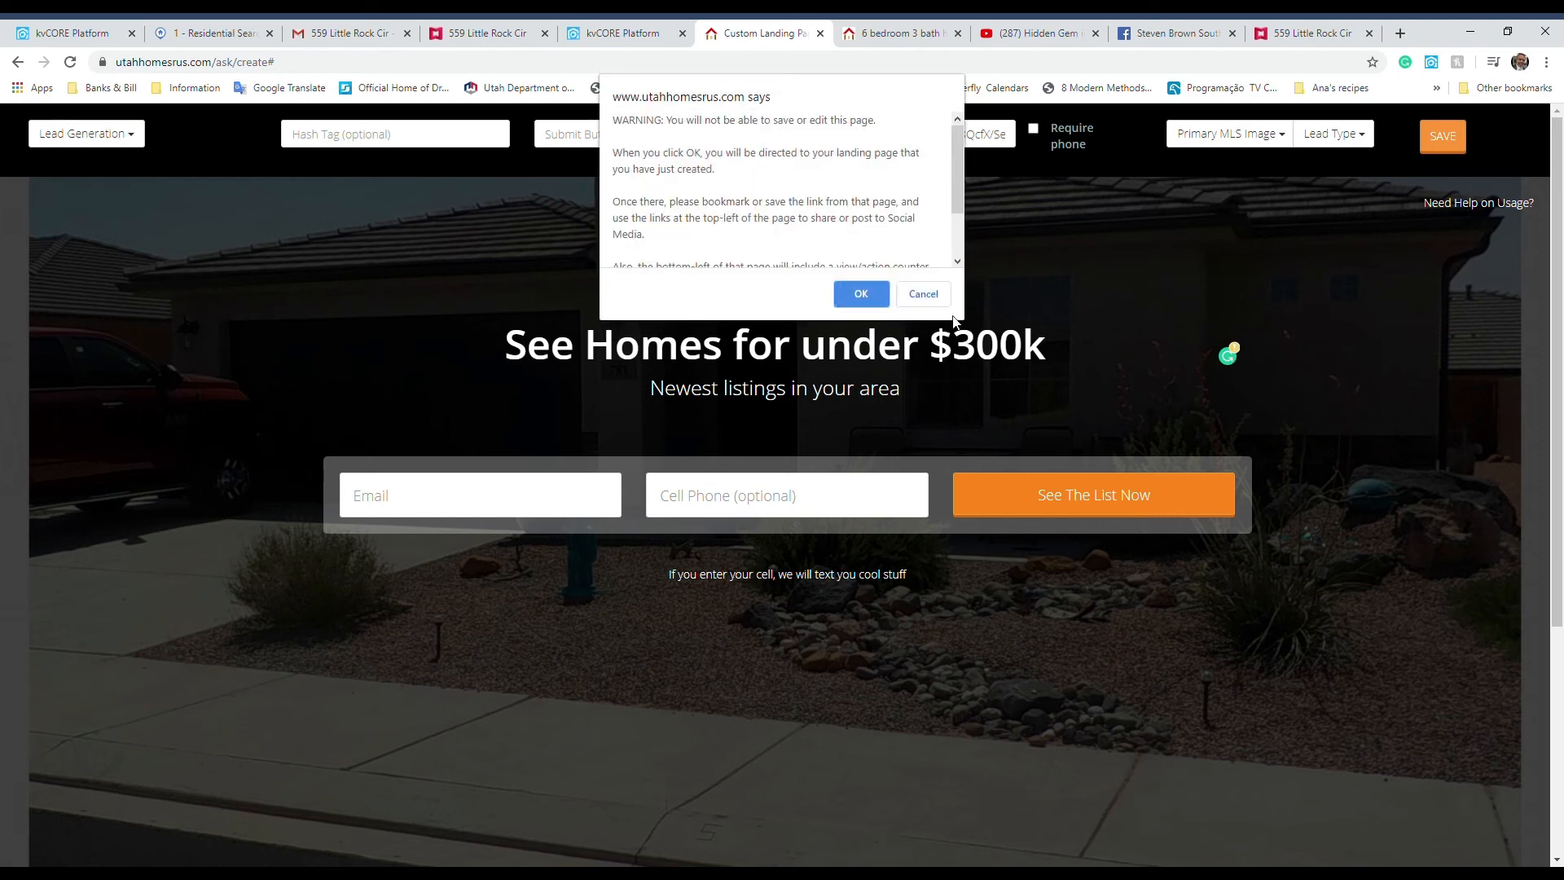
{"action": "left_click", "coordinate": [865, 291]}
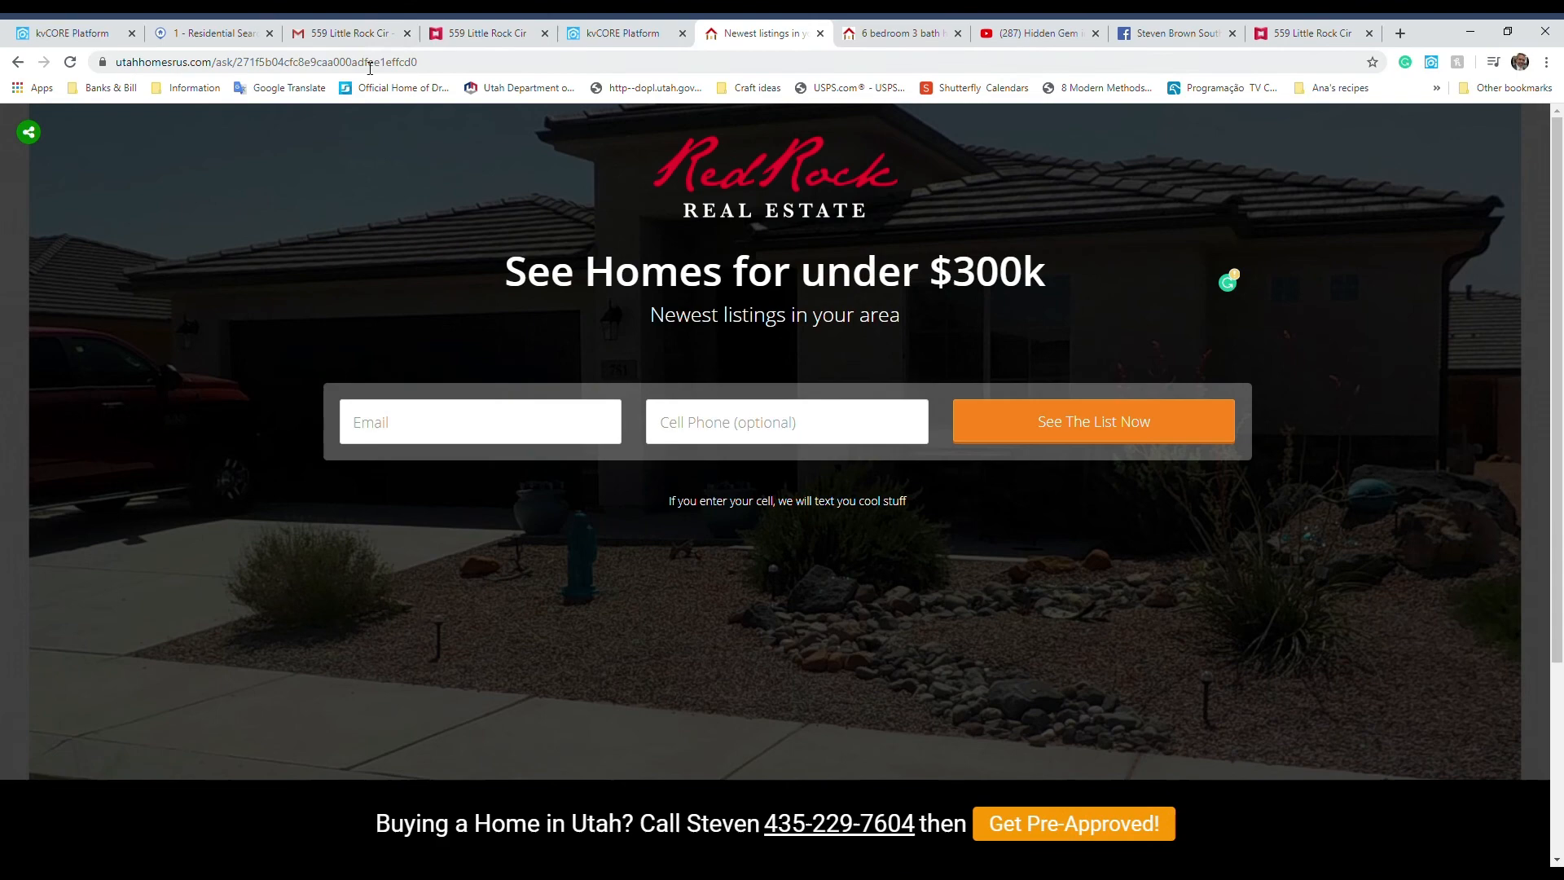
{"action": "left_click", "coordinate": [363, 62]}
{"action": "key", "text": "ctrl+c"}
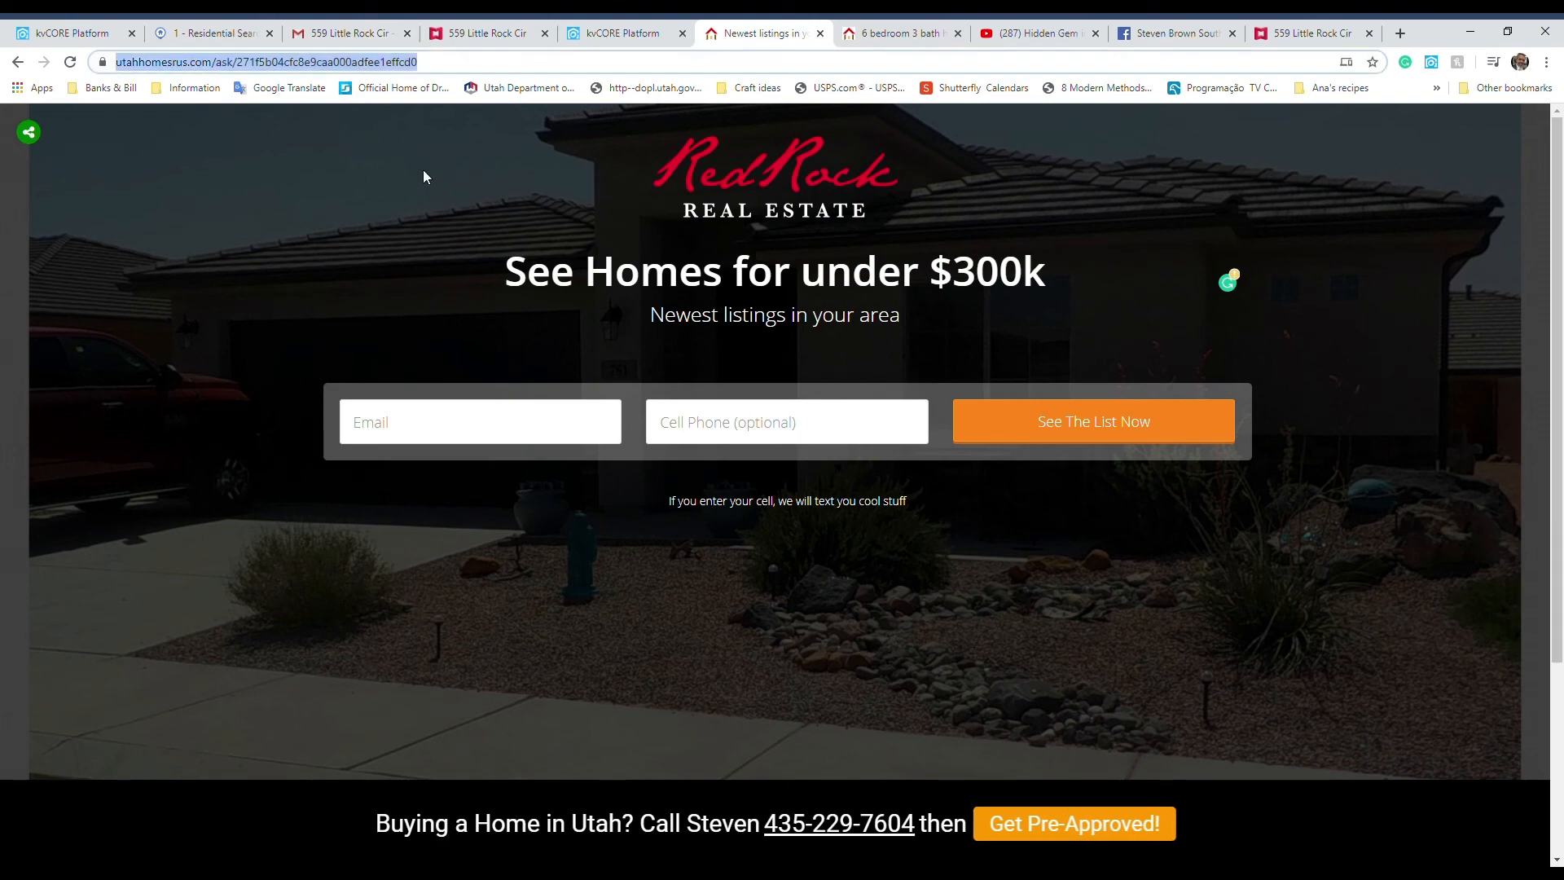
Switch to the Facebook business page and start a post containing the copied landing page link.
{"action": "left_click", "coordinate": [1177, 33]}
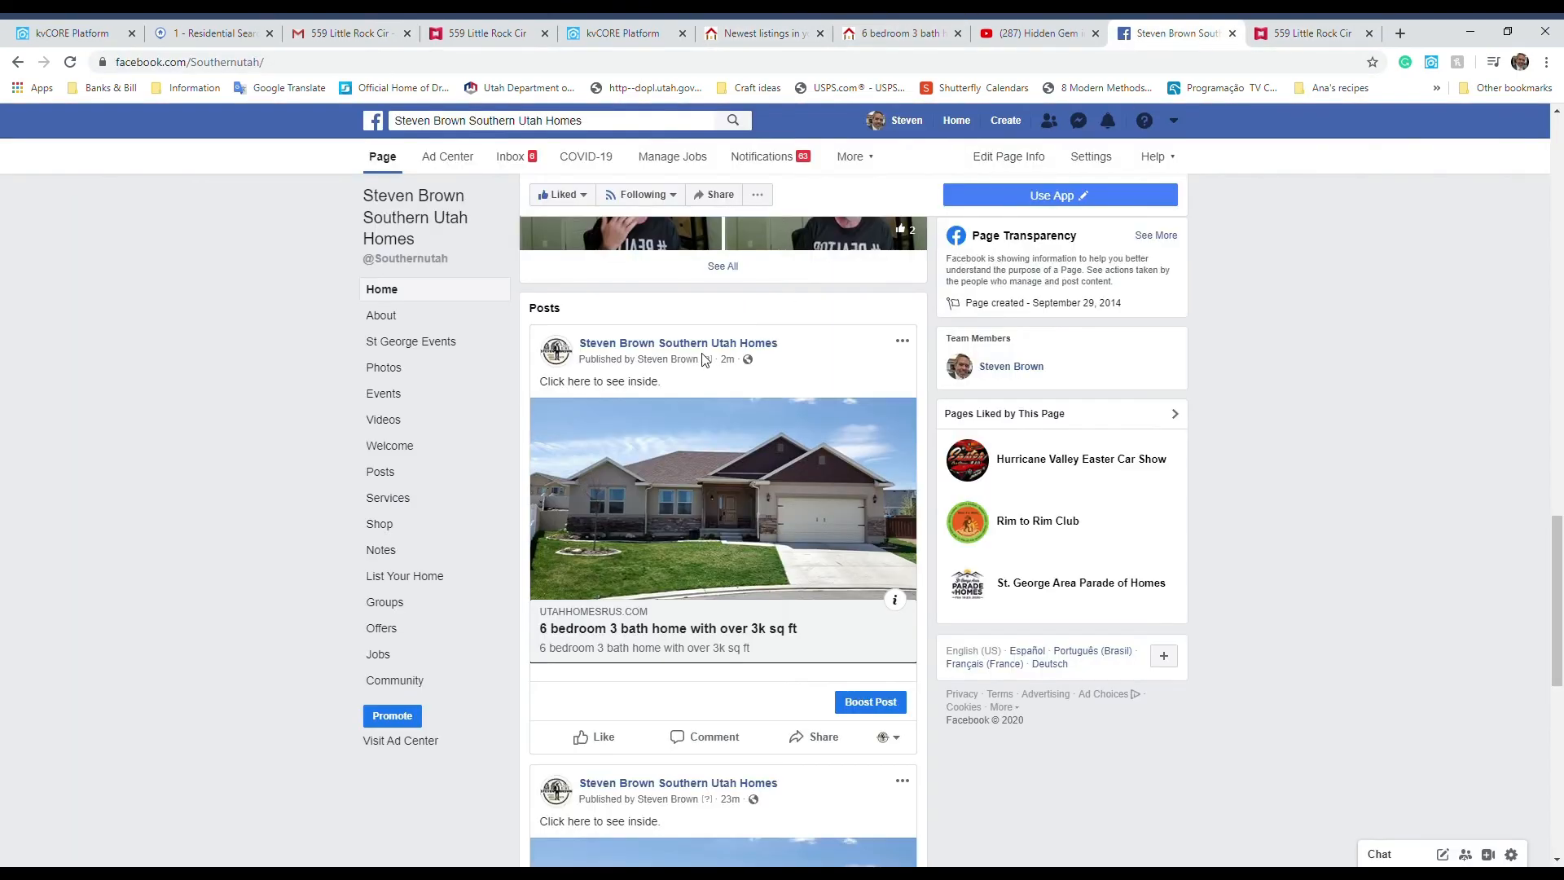
{"action": "scroll", "coordinate": [705, 359], "scroll_direction": "up", "scroll_amount": 15}
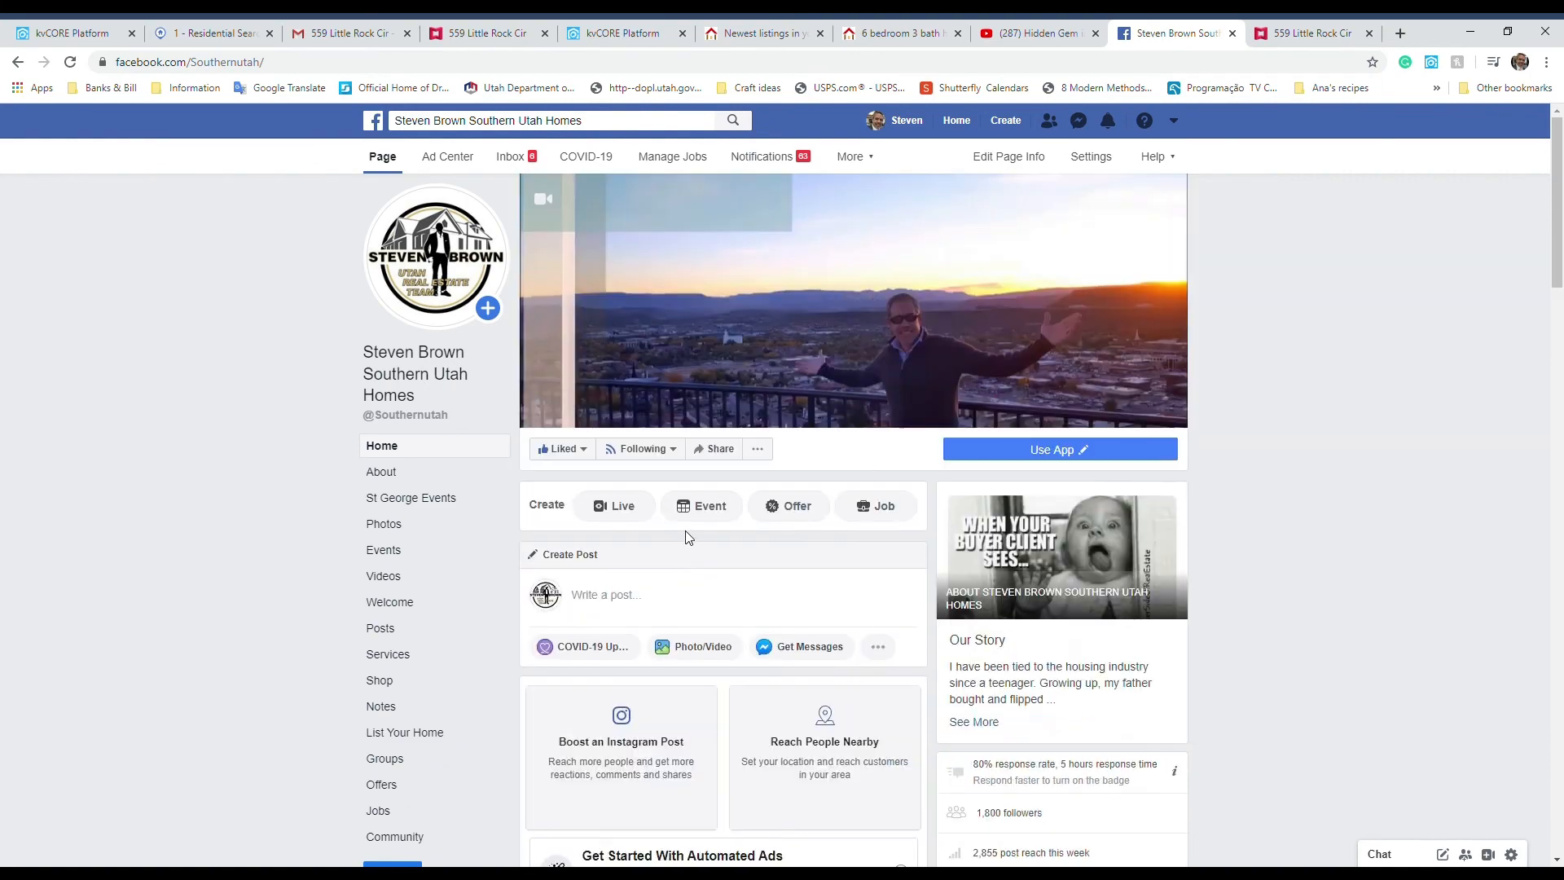
{"action": "left_click", "coordinate": [594, 595]}
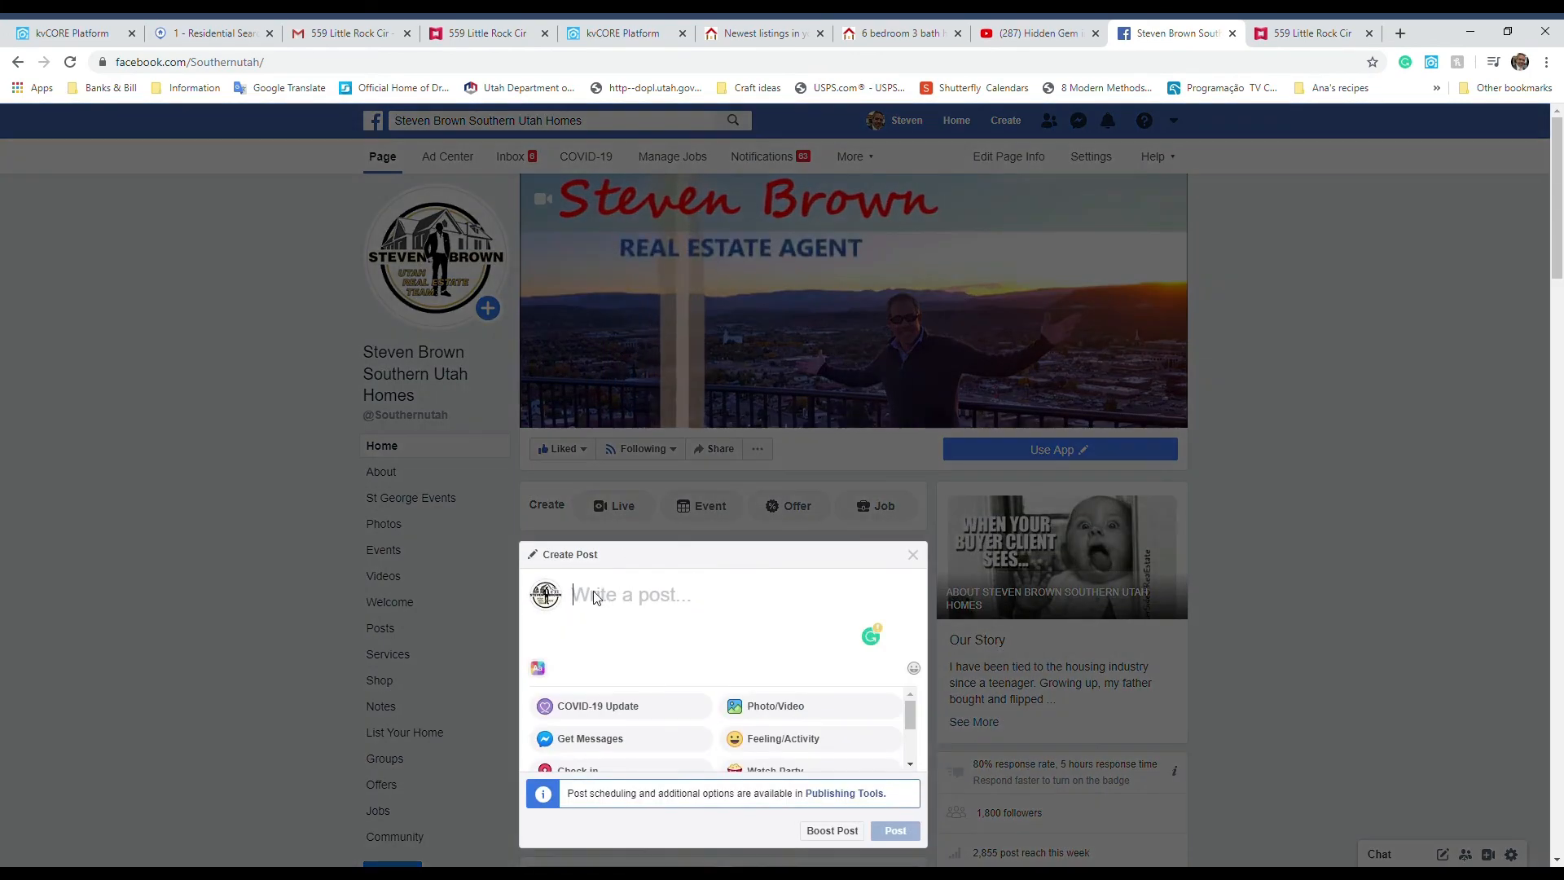
{"action": "key", "text": "ctrl+v"}
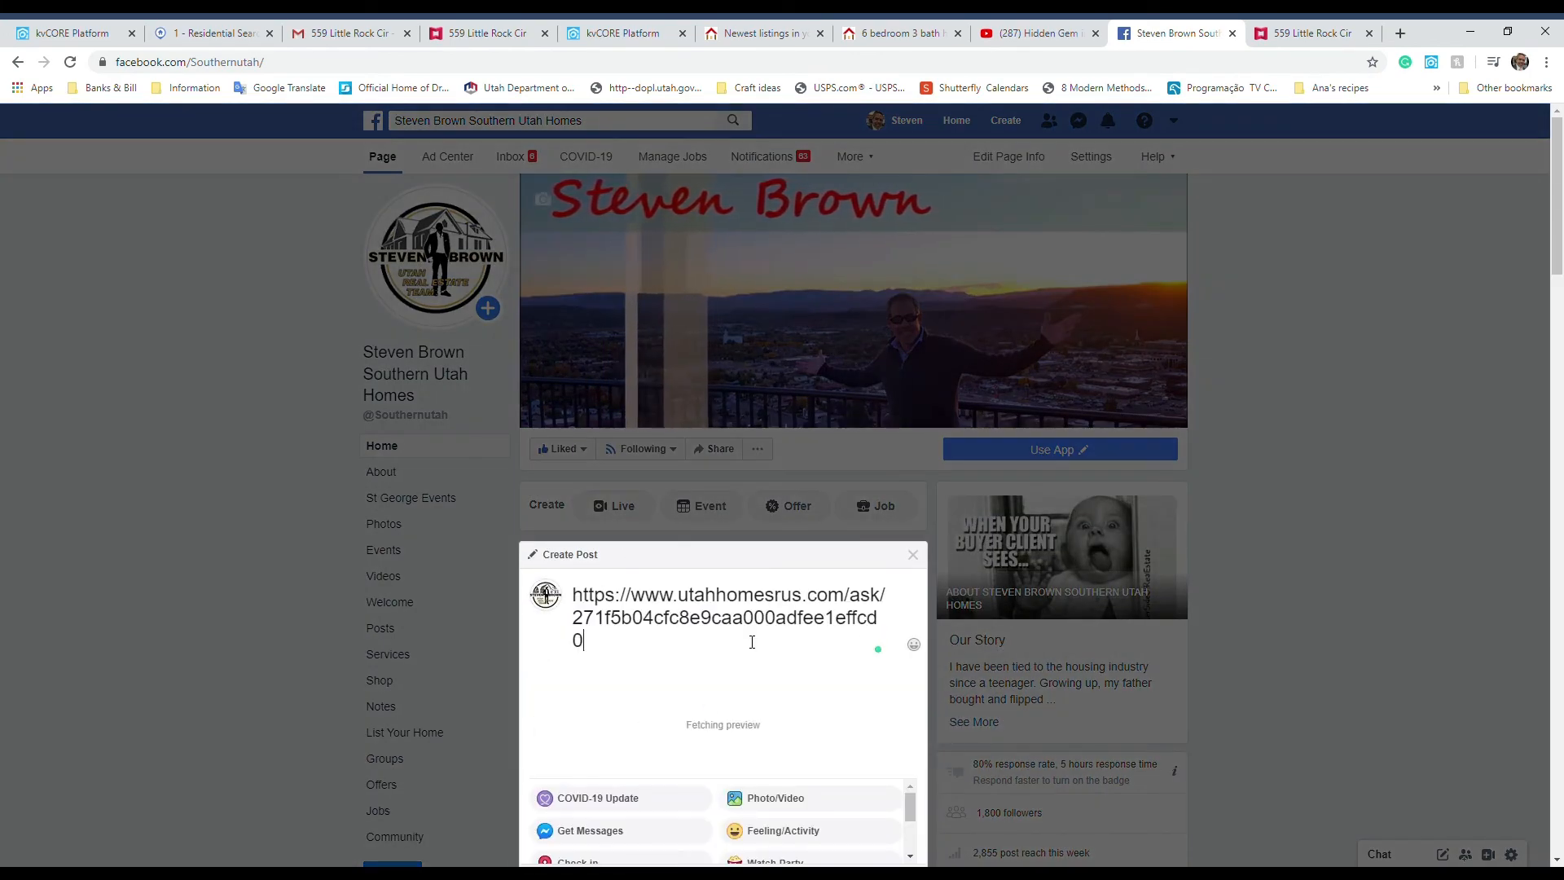
{"action": "scroll", "coordinate": [751, 642], "scroll_direction": "down", "scroll_amount": 3}
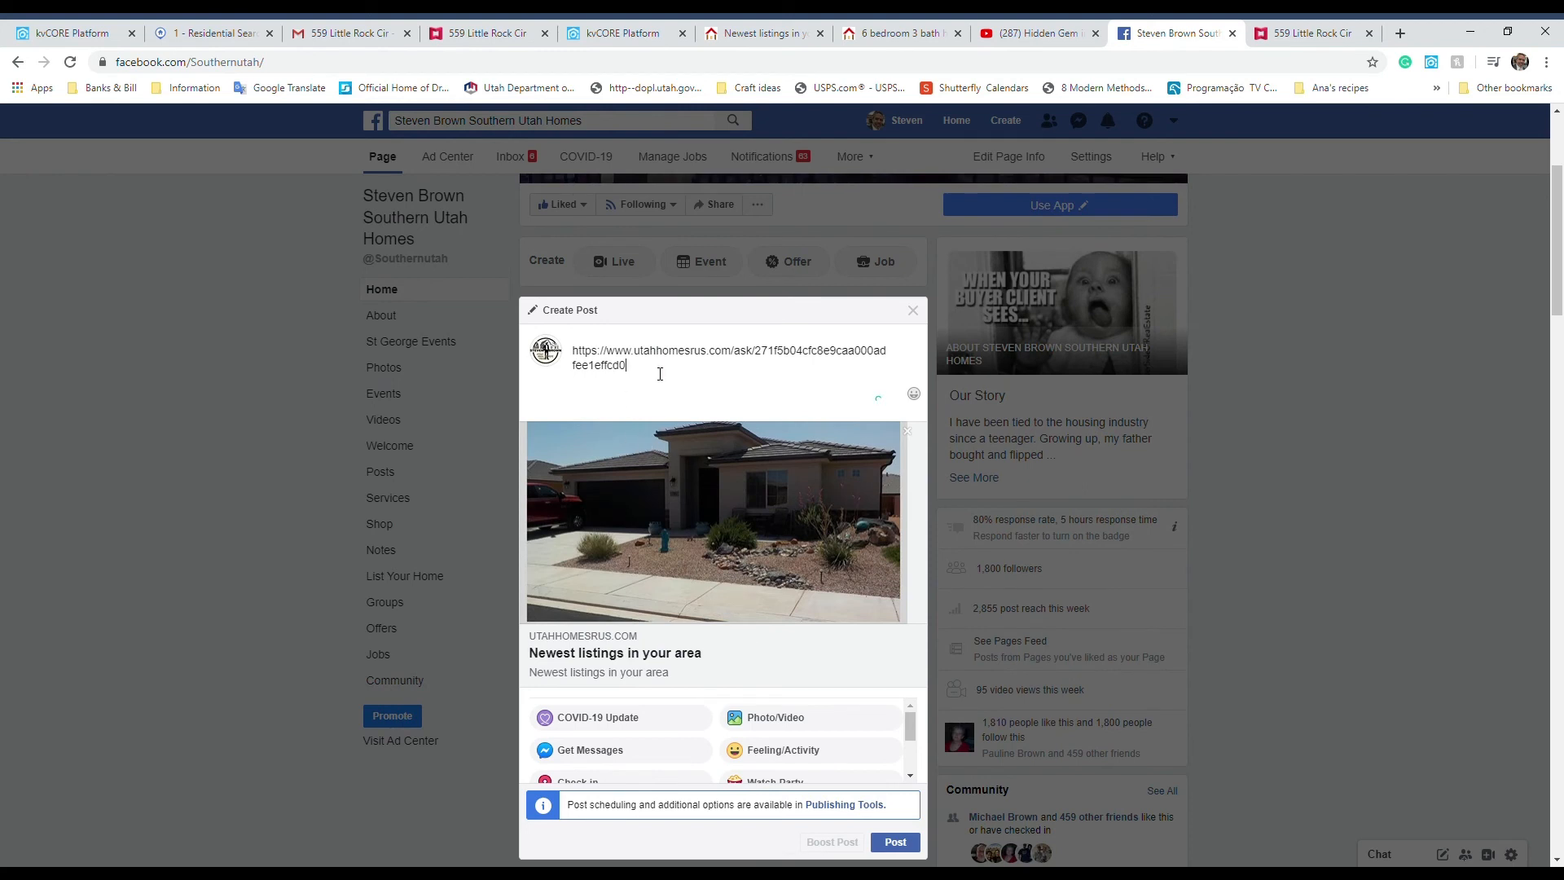
Replace the link text in the post with "Latest homes for under $300k in Hurricane" and publish it.
{"action": "left_click_drag", "start_coordinate": [660, 374], "coordinate": [584, 361]}
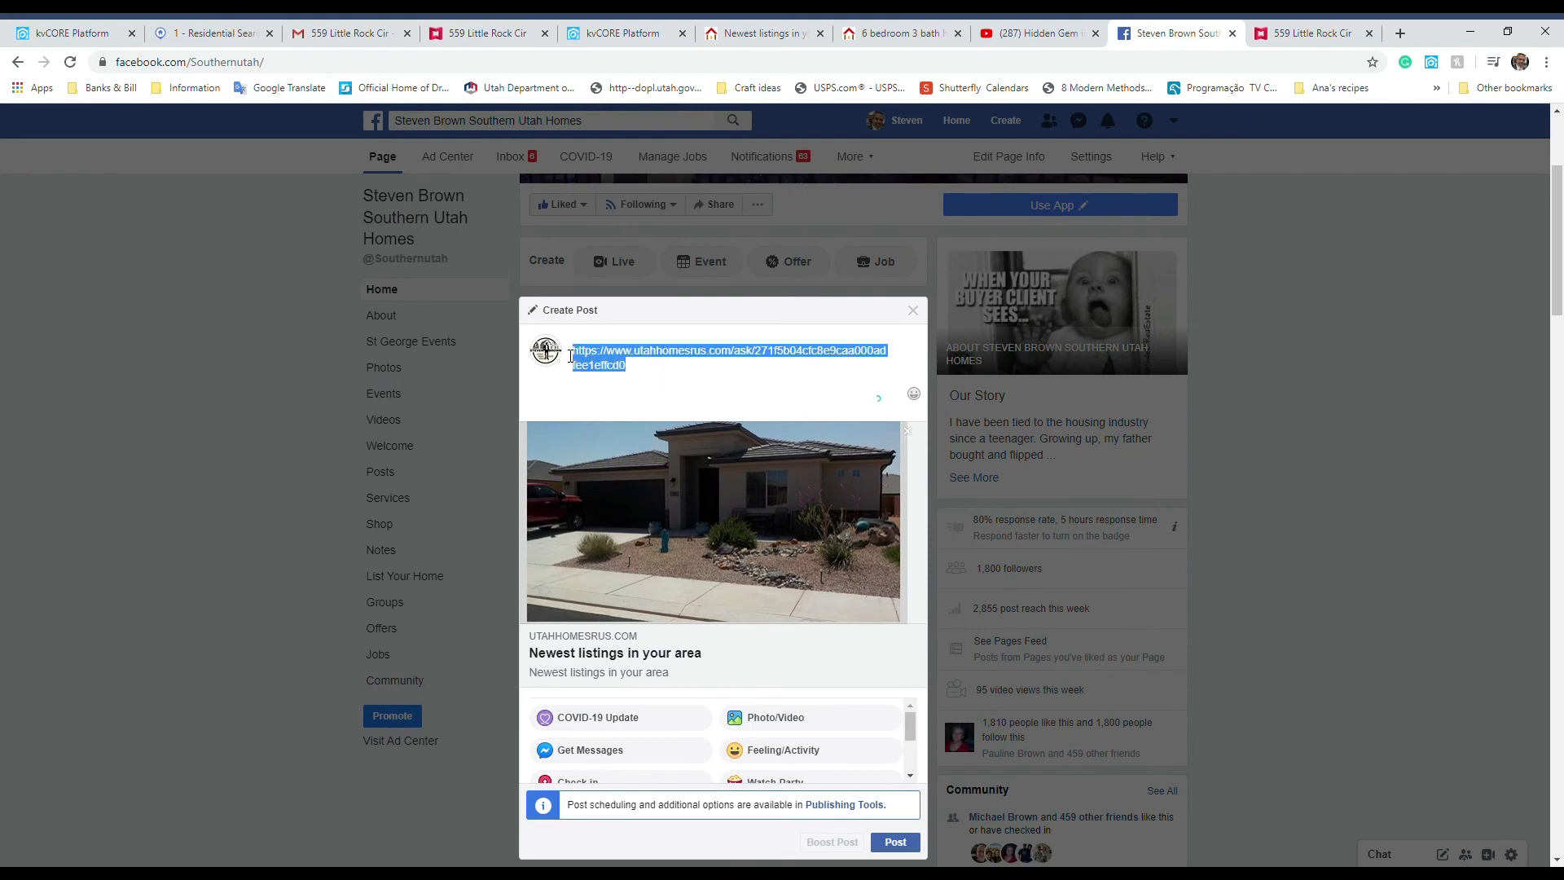
{"action": "type", "text": "Lat"}
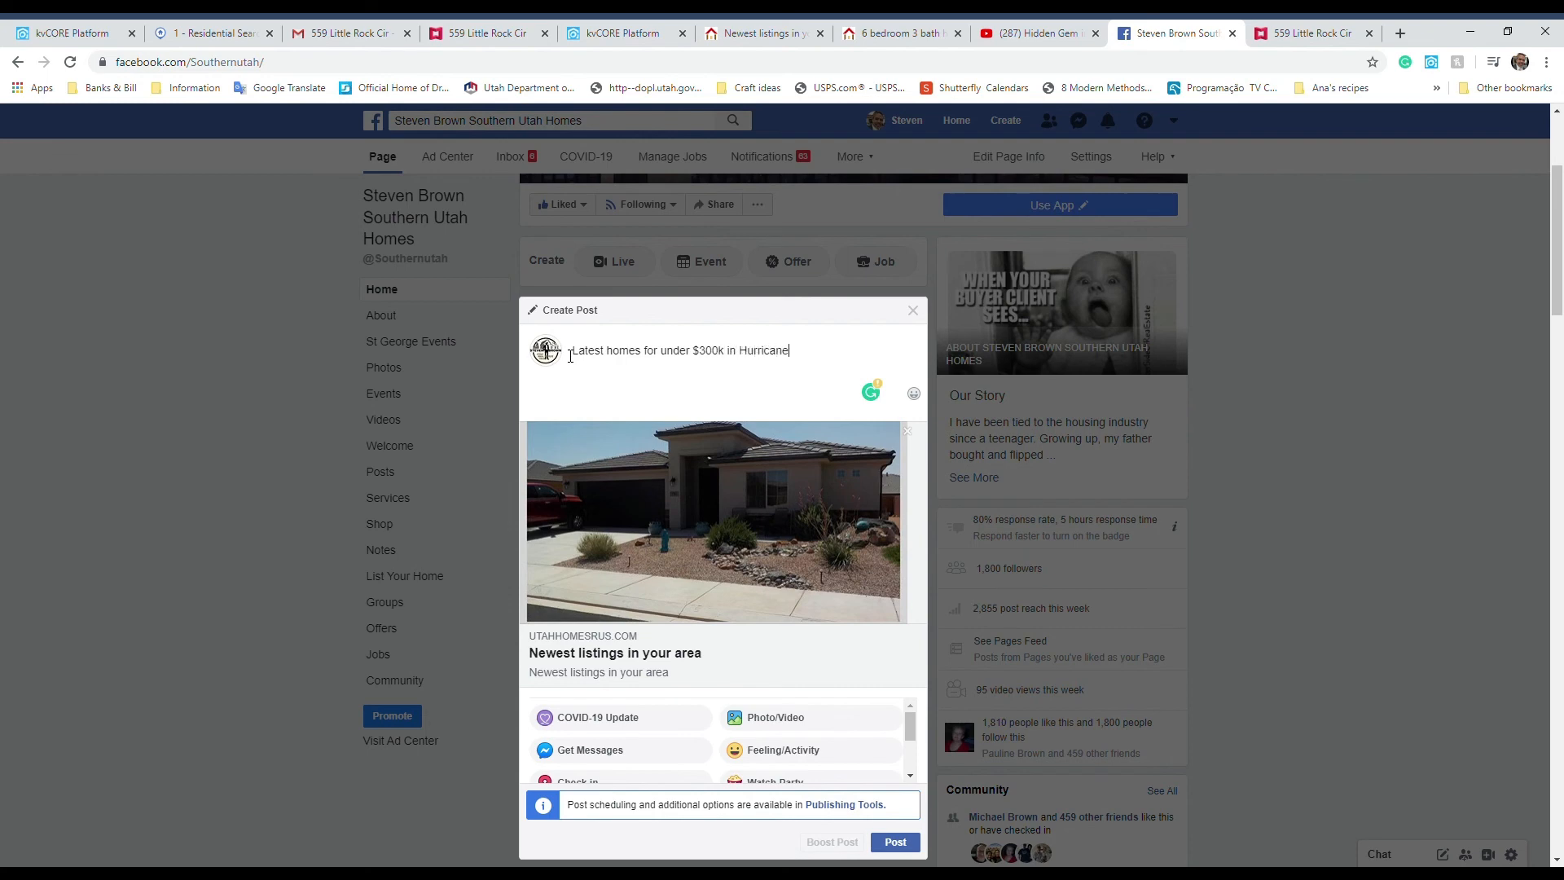
{"action": "scroll", "coordinate": [733, 399], "scroll_direction": "down", "scroll_amount": 4}
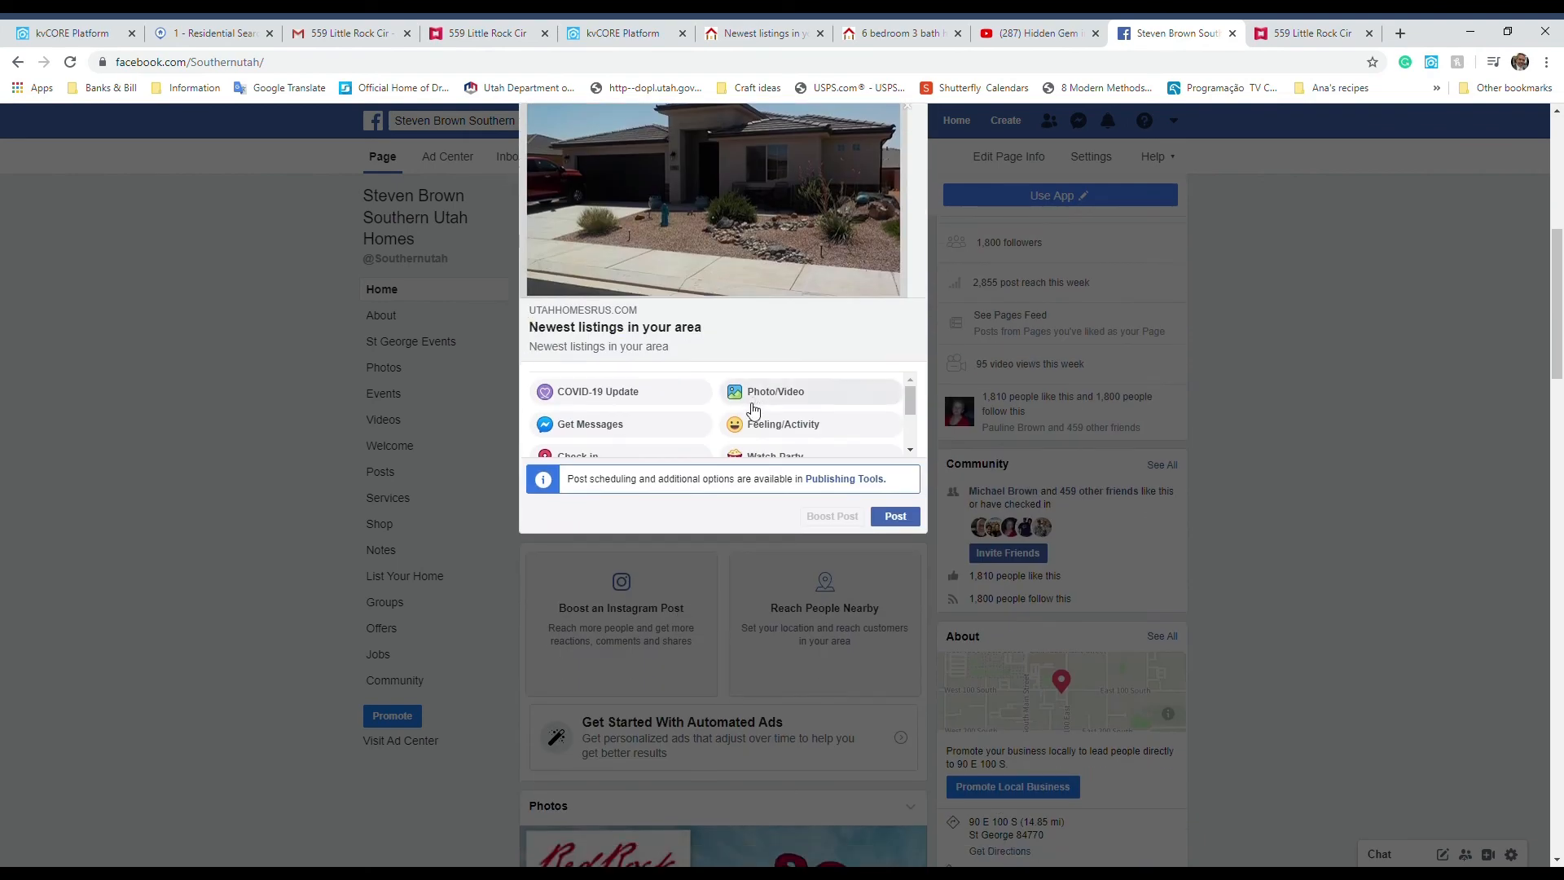
{"action": "left_click", "coordinate": [900, 521]}
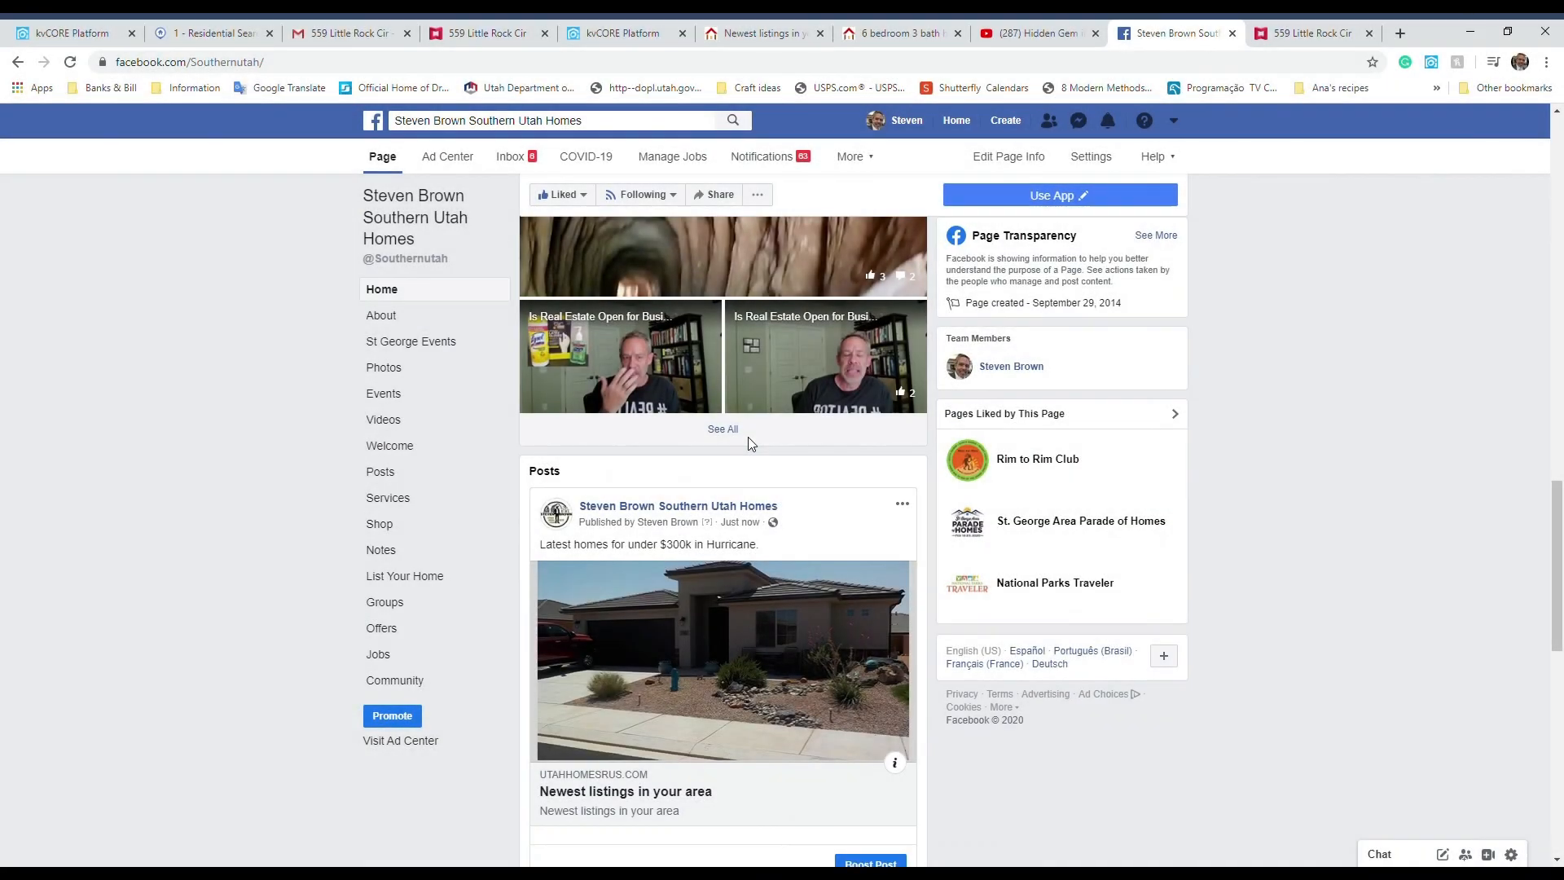
Open the landing page from the new Facebook post, submit an e-mail address to see the list and view the listings map.
{"action": "scroll", "coordinate": [748, 437], "scroll_direction": "down", "scroll_amount": 3}
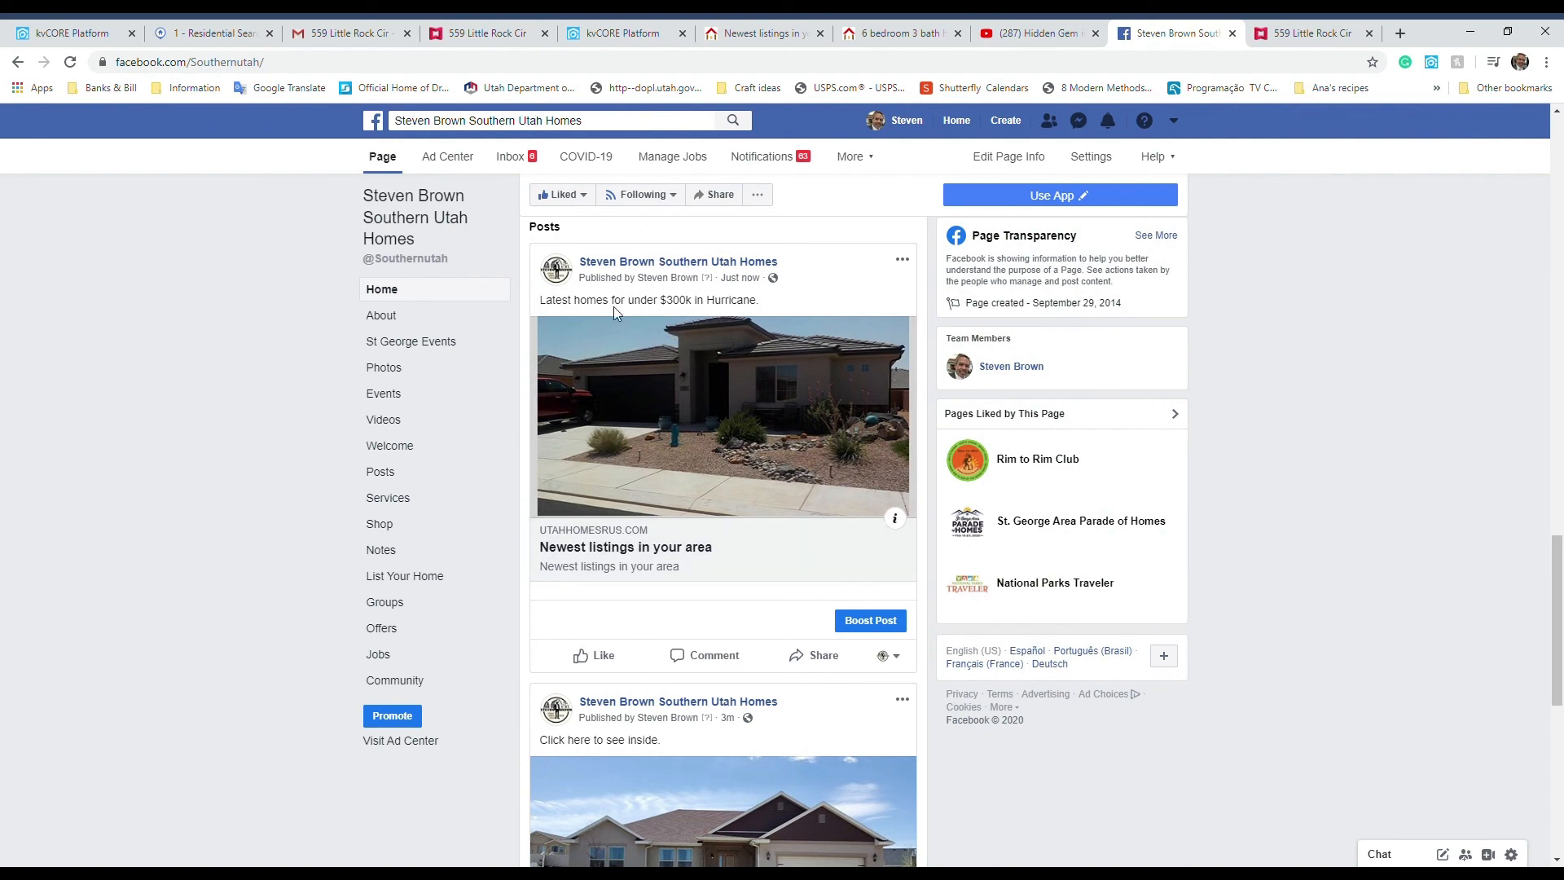
{"action": "left_click", "coordinate": [673, 378]}
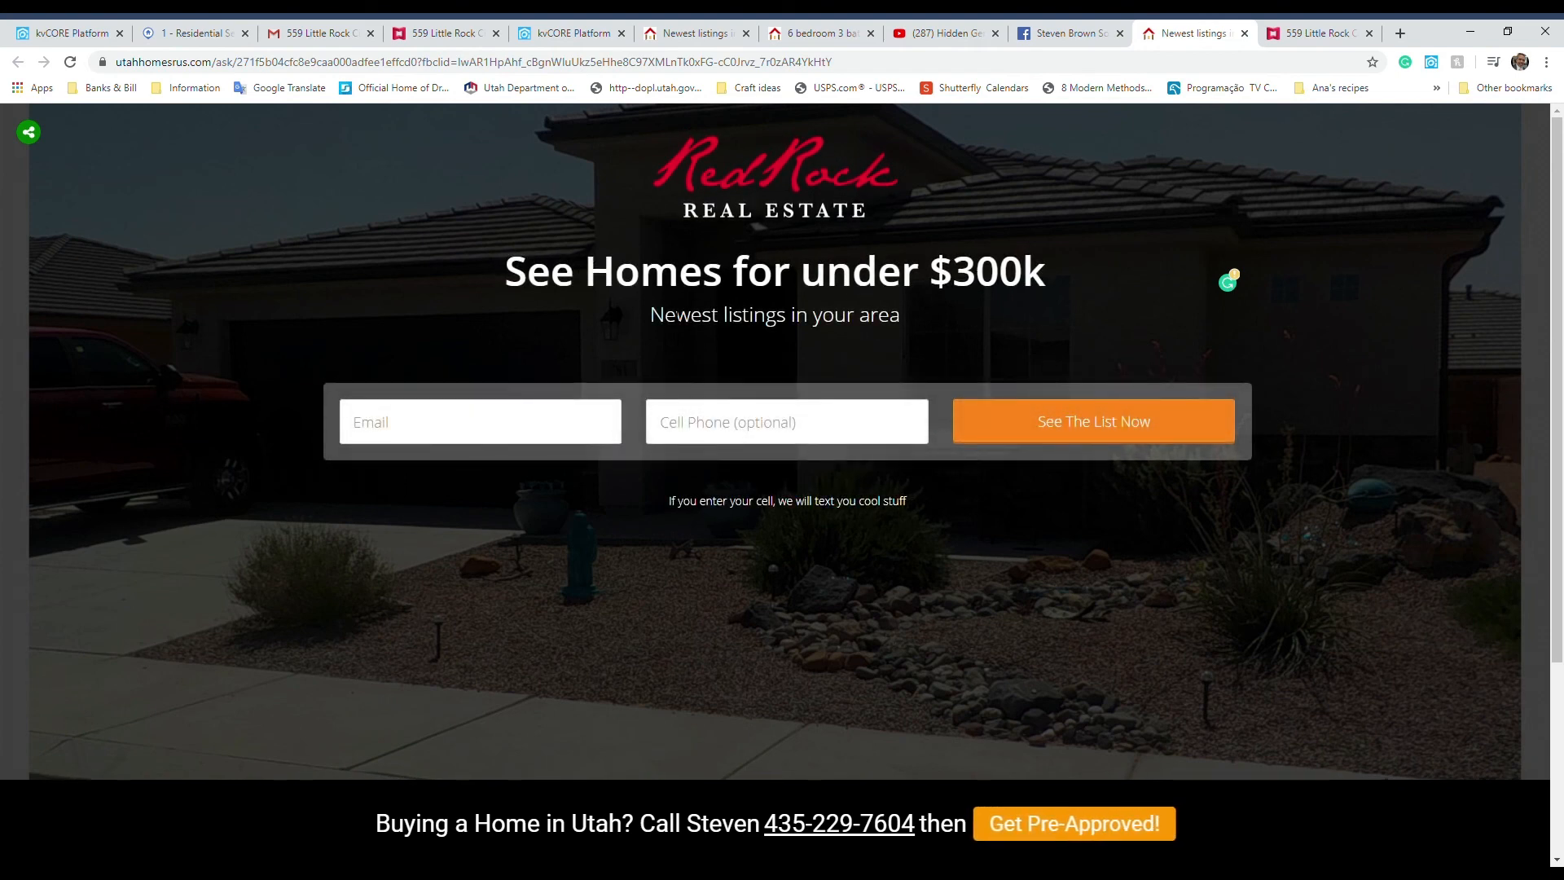
{"action": "left_click", "coordinate": [451, 406]}
{"action": "left_click", "coordinate": [456, 472]}
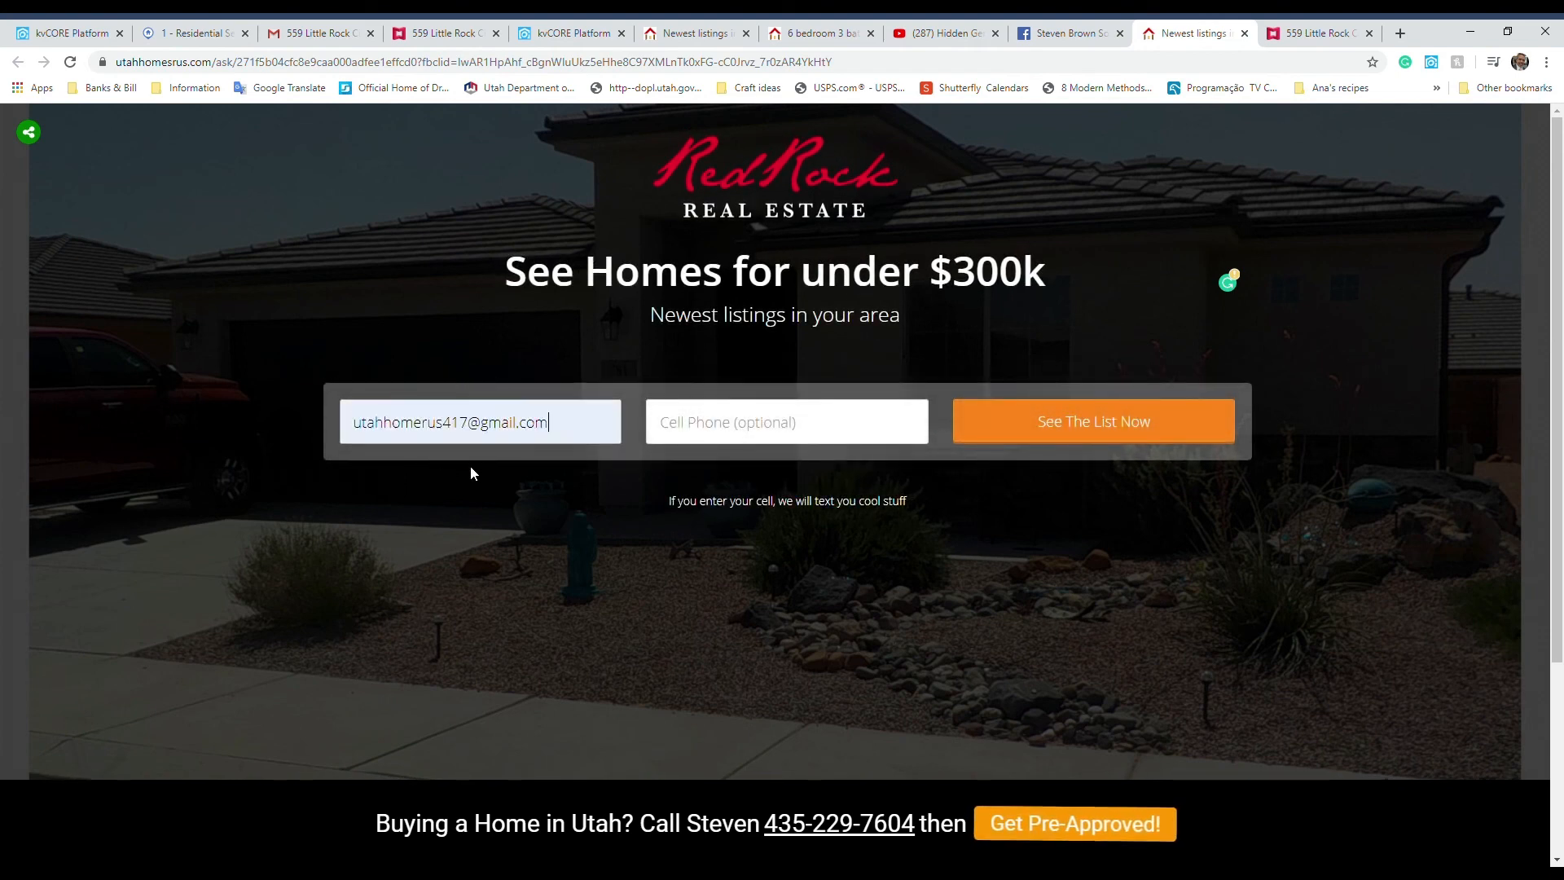
{"action": "left_click", "coordinate": [1075, 430]}
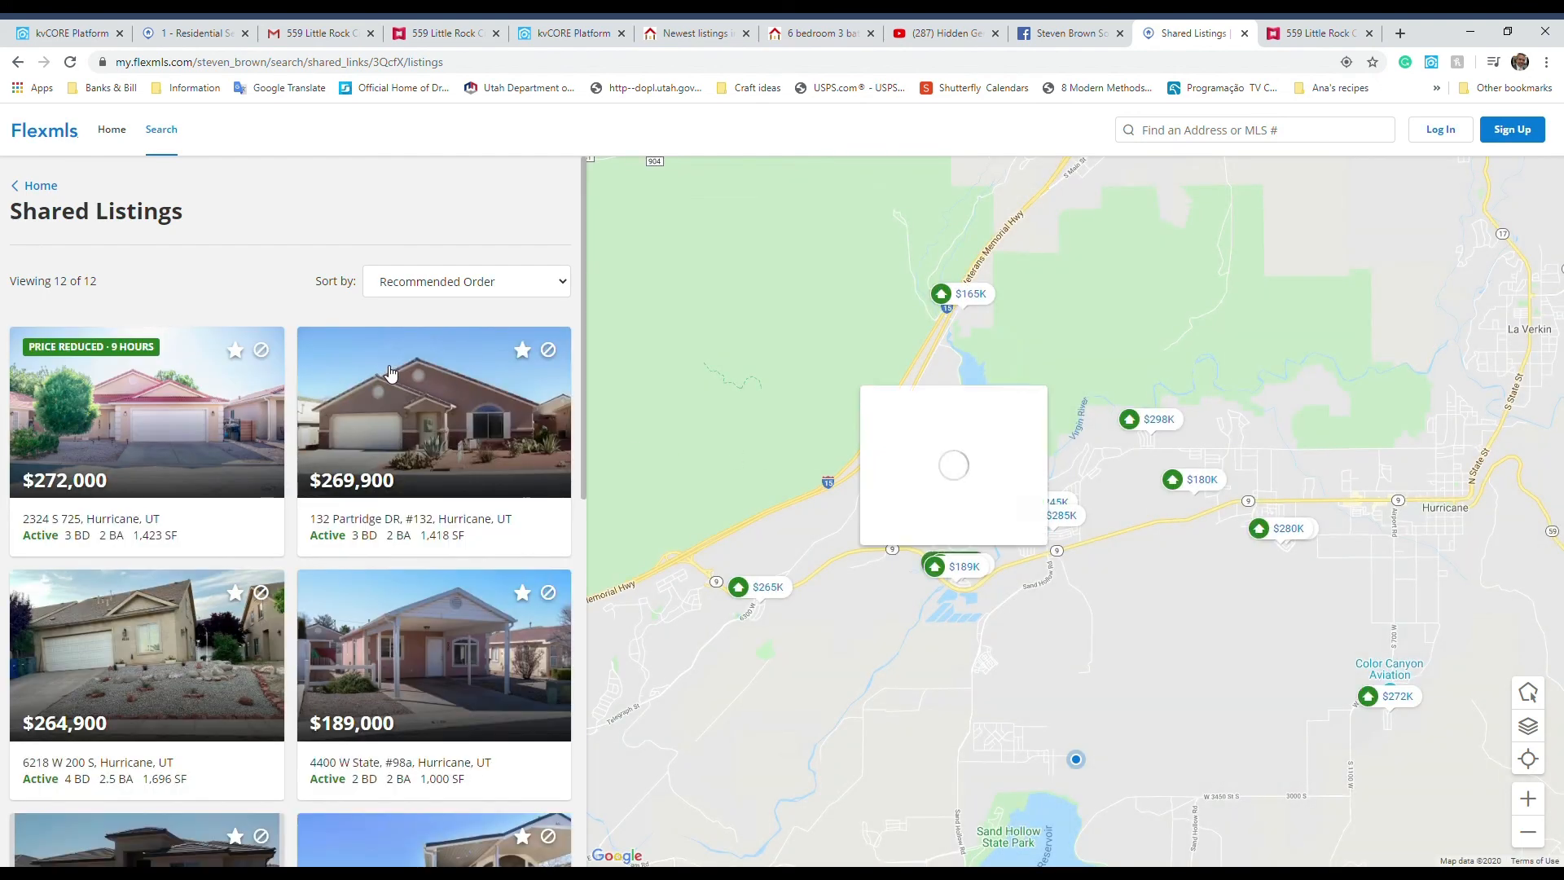
{"action": "scroll", "coordinate": [881, 432], "scroll_direction": "down", "scroll_amount": 2}
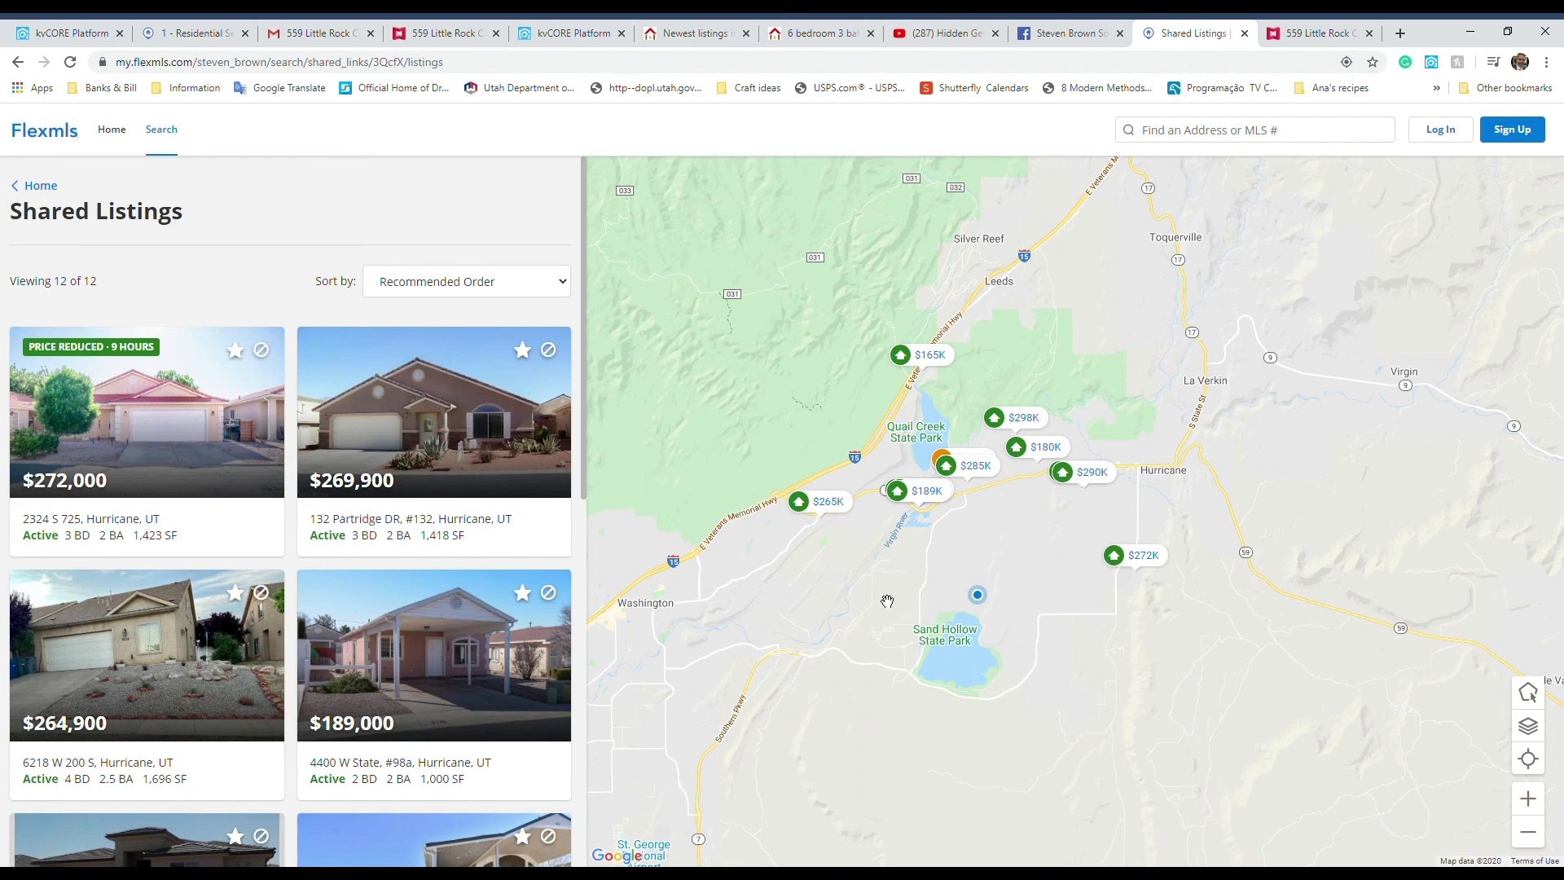
{"action": "left_click_drag", "start_coordinate": [887, 601], "coordinate": [964, 645]}
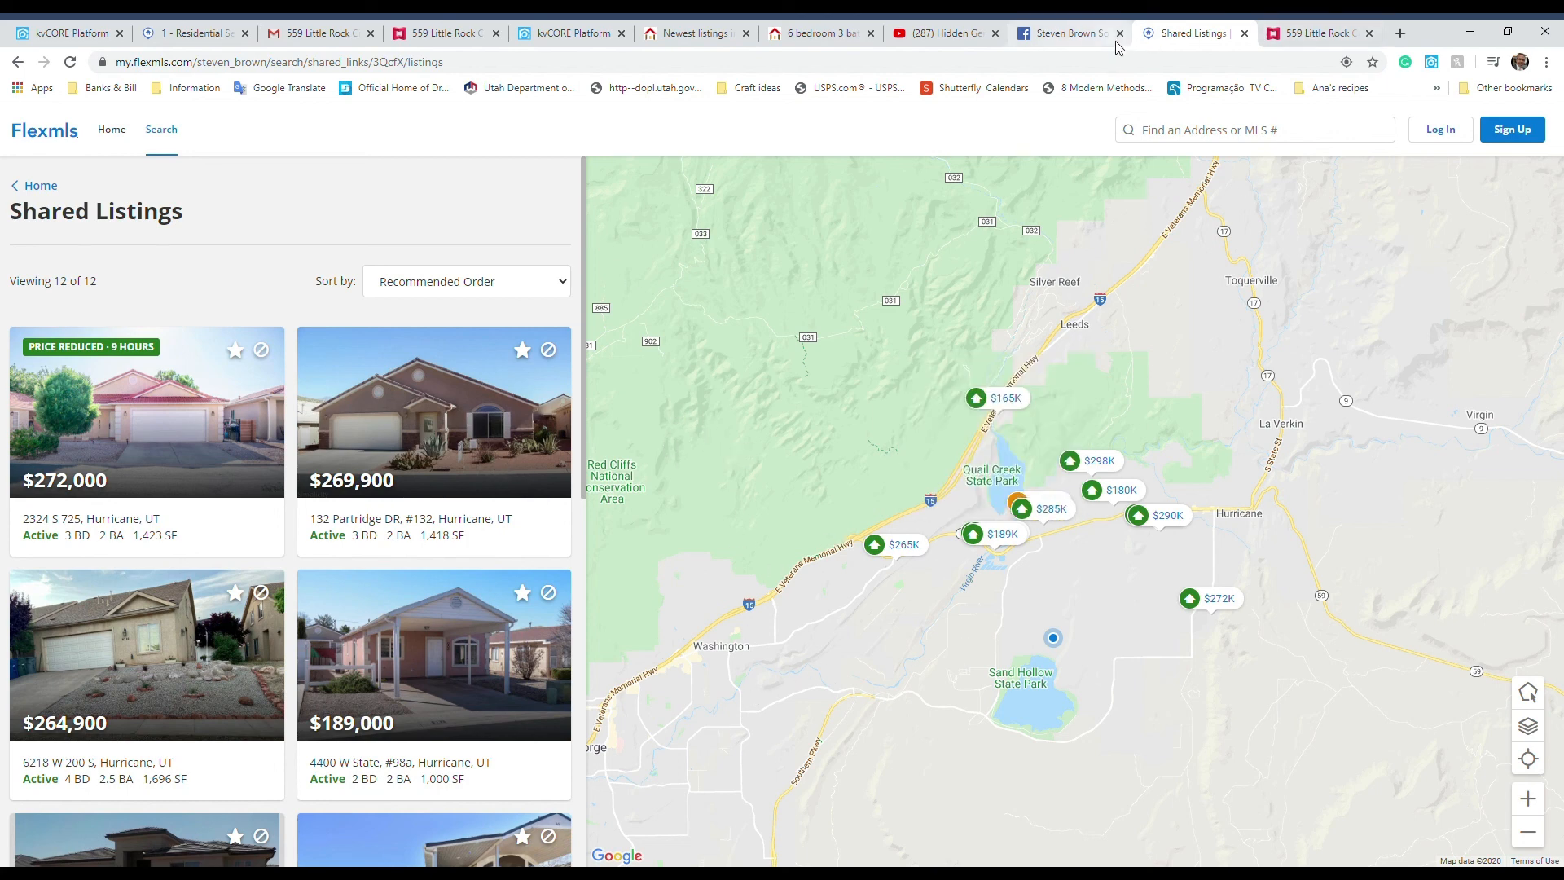
Switch back to the published "New Listing in Santaquin" landing page.
{"action": "left_click", "coordinate": [1073, 34]}
{"action": "left_click", "coordinate": [949, 34]}
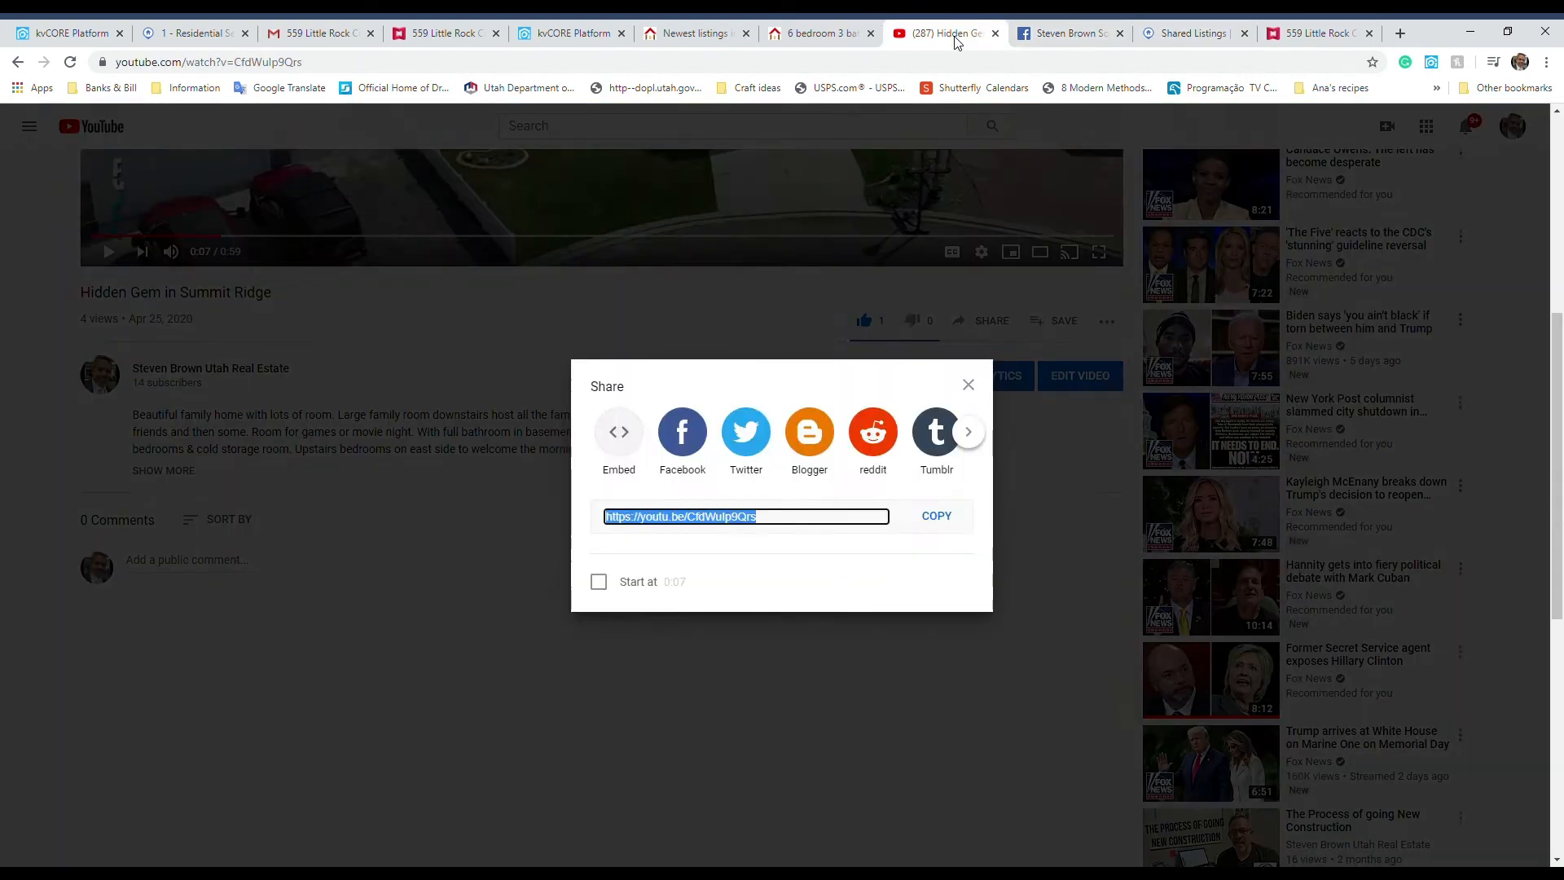
{"action": "left_click", "coordinate": [818, 36]}
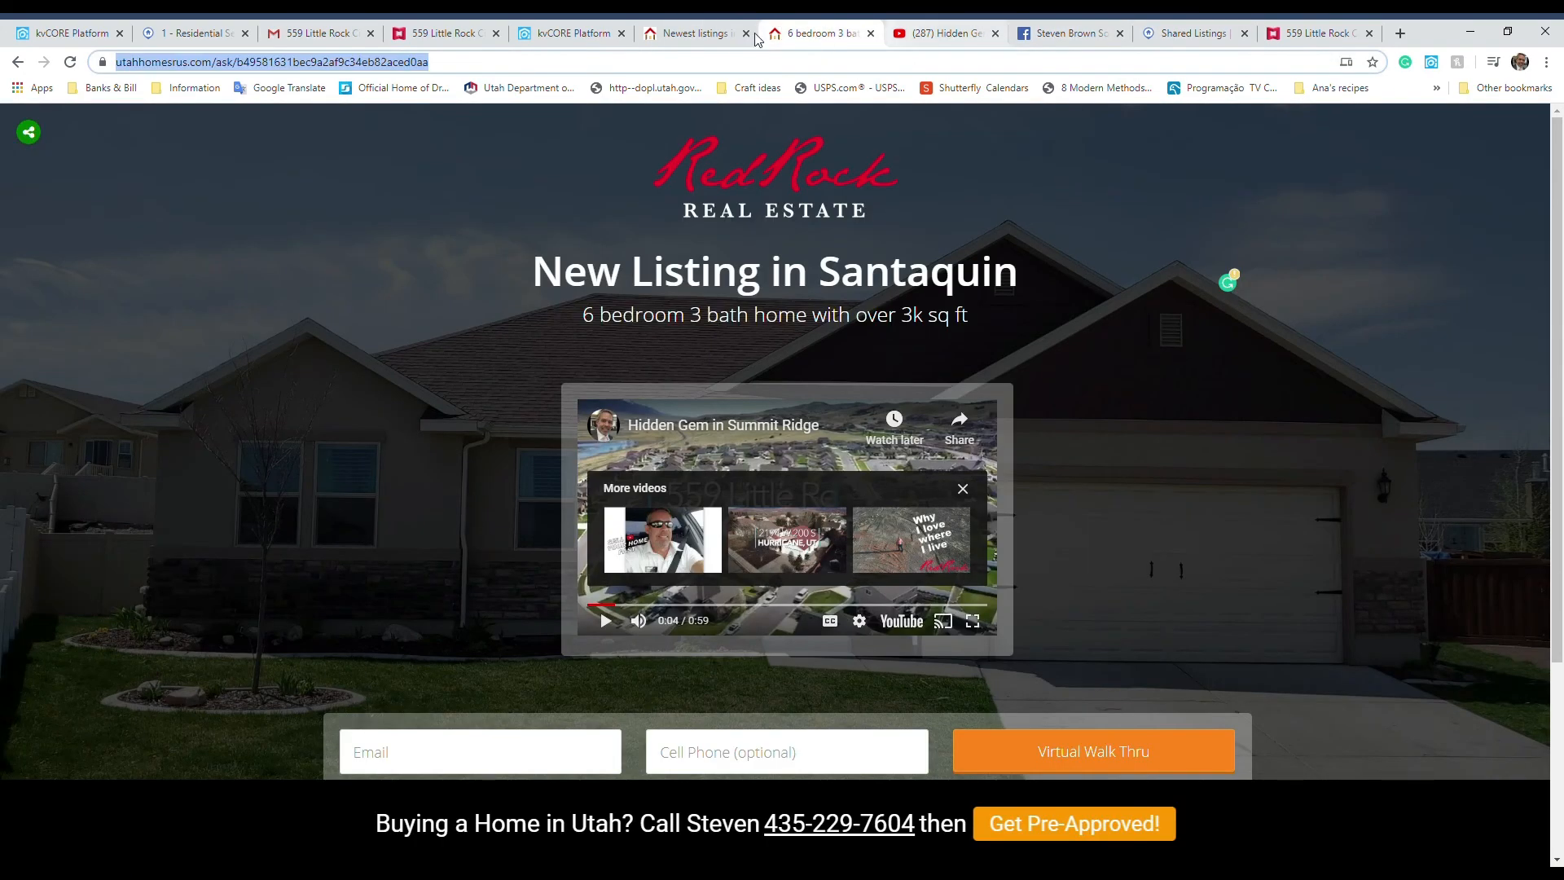